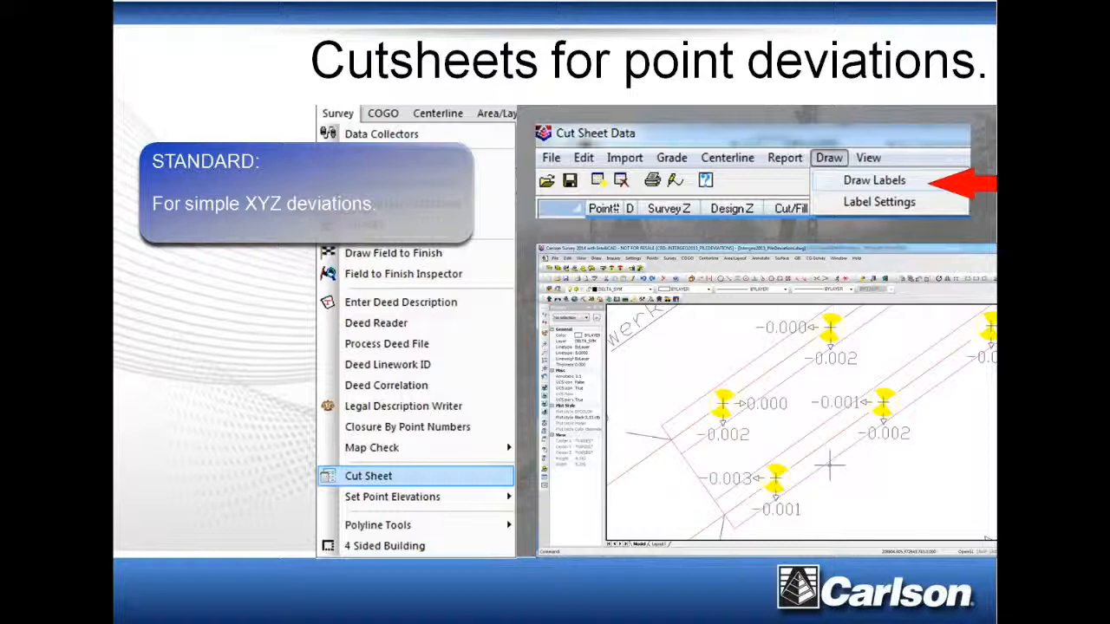
Switch to Carlson Survey and examine the pile layout and details on the KW5A-6160 sheet
{"action": "key", "text": "super"}
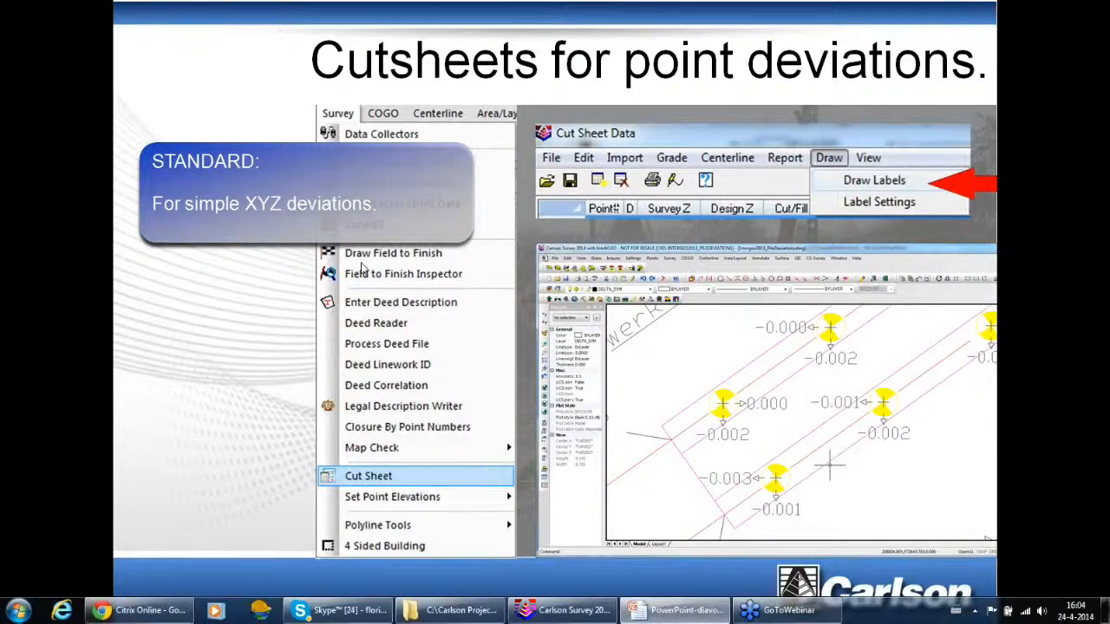
{"action": "left_click", "coordinate": [572, 610]}
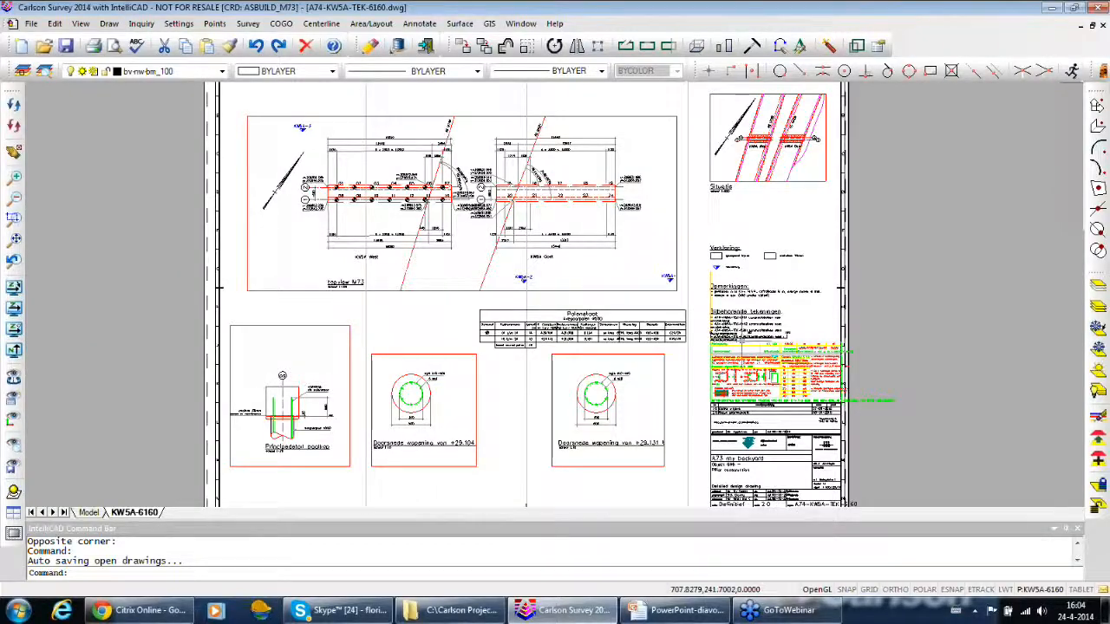
{"action": "mouse_move", "coordinate": [985, 240]}
{"action": "middle_mouse_down"}
{"action": "mouse_move", "coordinate": [977, 254]}
{"action": "mouse_move", "coordinate": [1013, 227]}
{"action": "mouse_move", "coordinate": [1016, 256]}
{"action": "middle_mouse_up"}
{"action": "scroll", "coordinate": [991, 229], "scroll_direction": "up", "scroll_amount": 1}
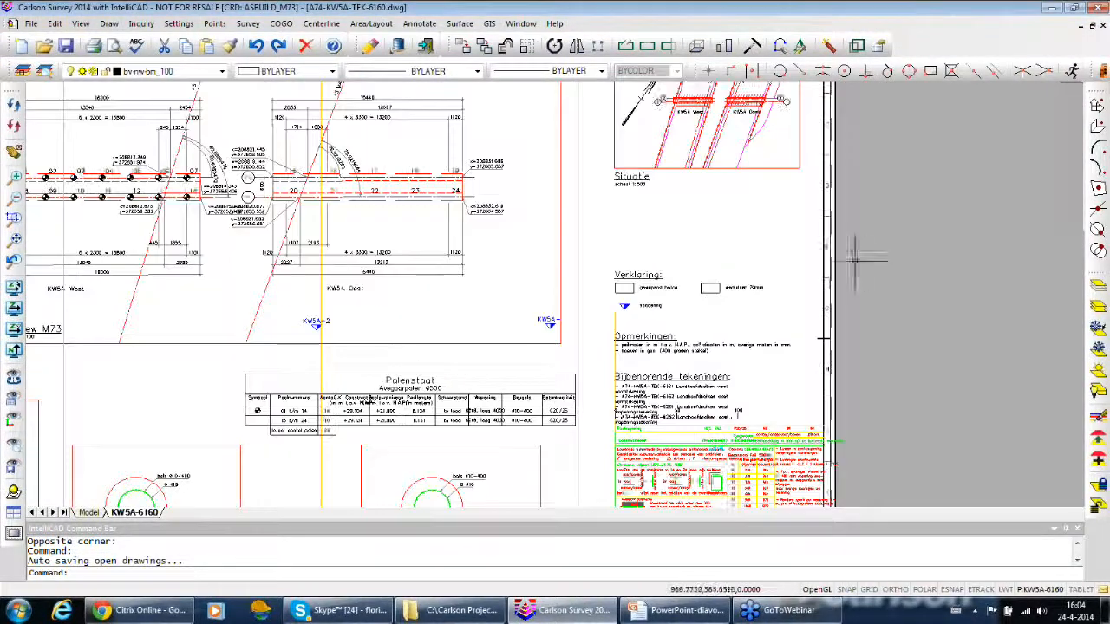
{"action": "mouse_move", "coordinate": [803, 229]}
{"action": "middle_mouse_down"}
{"action": "mouse_move", "coordinate": [941, 246]}
{"action": "mouse_move", "coordinate": [1017, 270]}
{"action": "middle_mouse_up"}
{"action": "scroll", "coordinate": [741, 228], "scroll_direction": "up", "scroll_amount": 1}
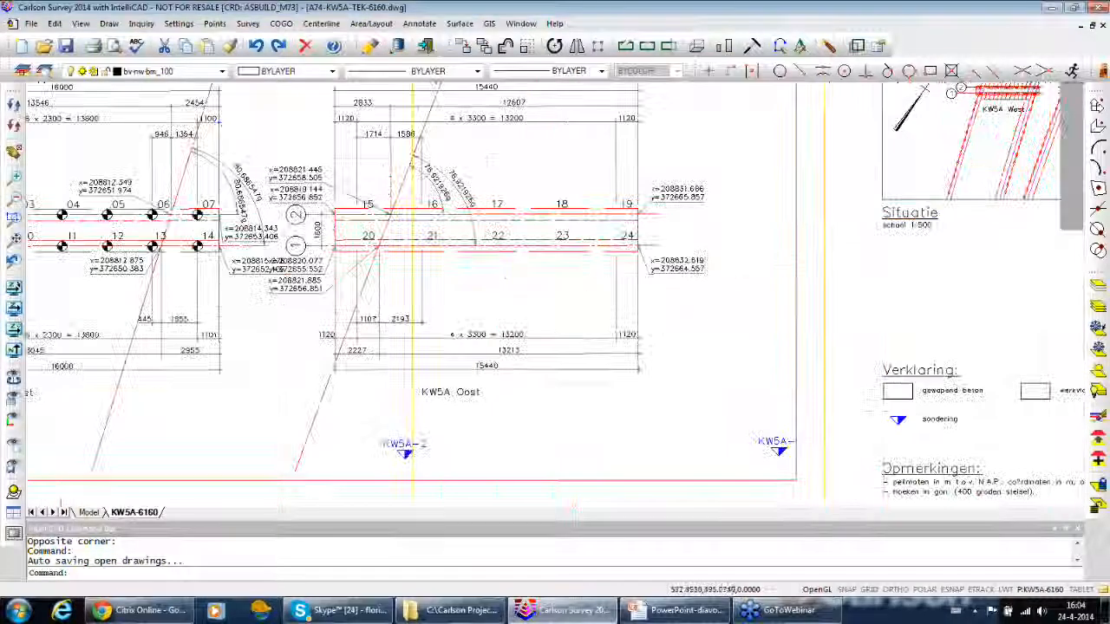
{"action": "mouse_move", "coordinate": [707, 281]}
{"action": "middle_mouse_down"}
{"action": "mouse_move", "coordinate": [866, 321]}
{"action": "mouse_move", "coordinate": [932, 319]}
{"action": "middle_mouse_up"}
{"action": "scroll", "coordinate": [917, 345], "scroll_direction": "down", "scroll_amount": 1}
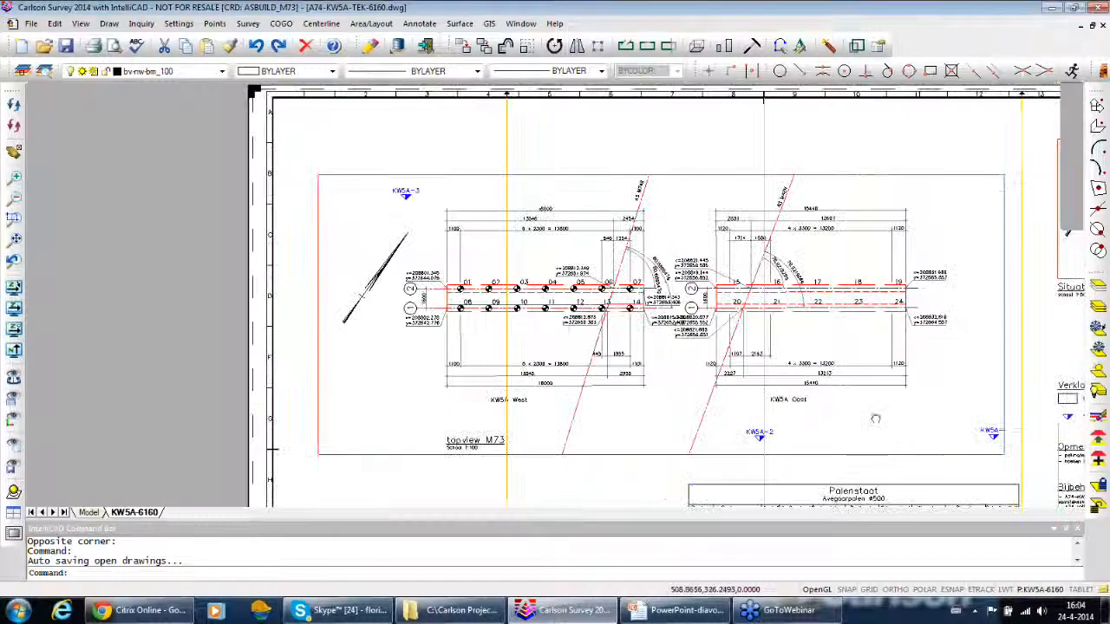
{"action": "middle_click_drag", "start_coordinate": [874, 419], "coordinate": [754, 159]}
{"action": "mouse_move", "coordinate": [659, 373]}
{"action": "middle_mouse_down"}
{"action": "mouse_move", "coordinate": [728, 355]}
{"action": "mouse_move", "coordinate": [500, 465]}
{"action": "mouse_move", "coordinate": [566, 514]}
{"action": "middle_mouse_up"}
{"action": "scroll", "coordinate": [795, 210], "scroll_direction": "down", "scroll_amount": 1}
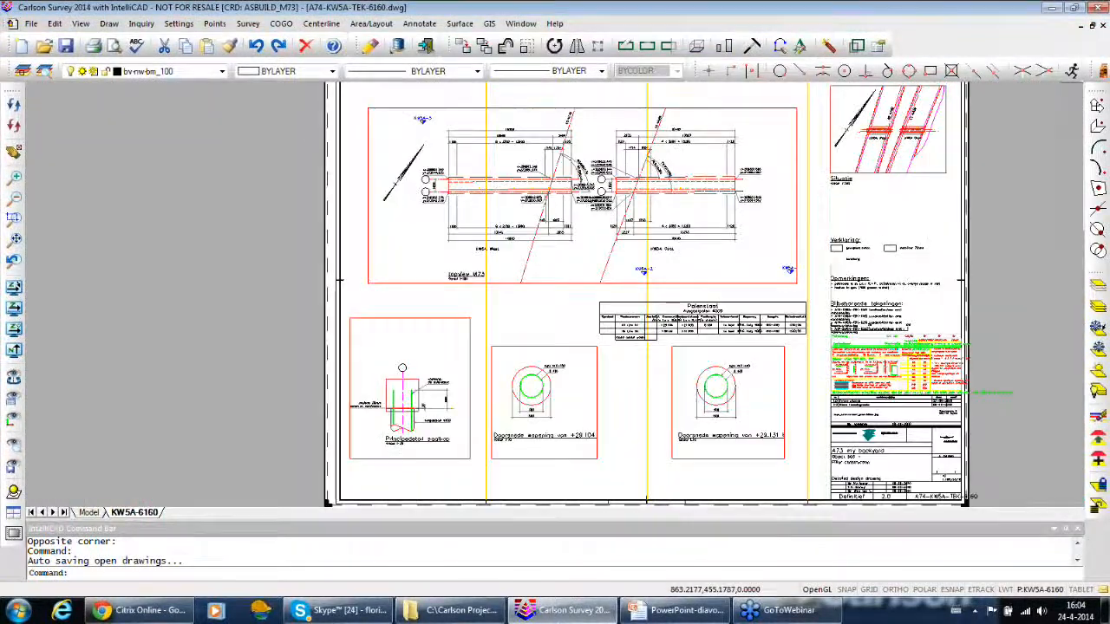
{"action": "middle_click_drag", "start_coordinate": [1002, 148], "coordinate": [947, 183]}
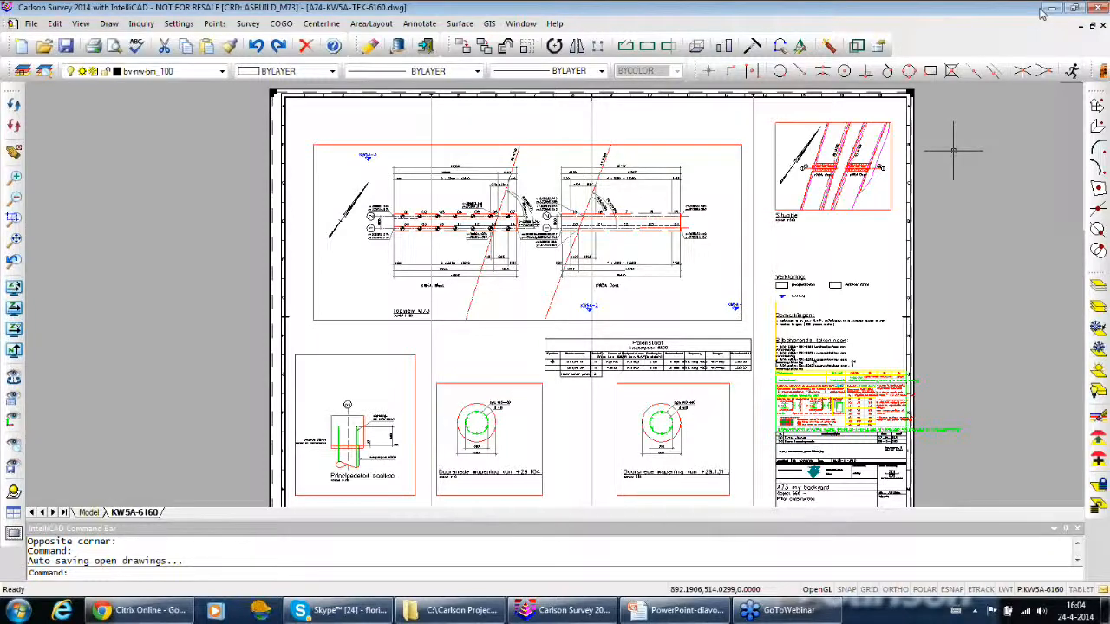
Bring up the Asbuilt palen KW 5A drawing and open the Cut Sheet tool for it
{"action": "left_click", "coordinate": [1093, 26]}
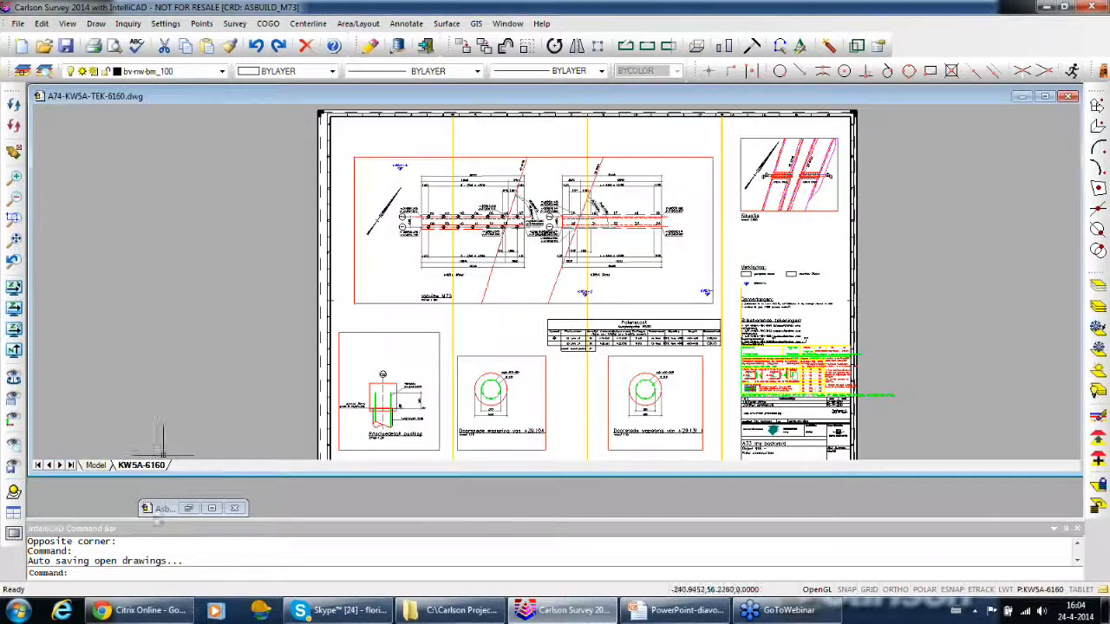
{"action": "left_click", "coordinate": [196, 511]}
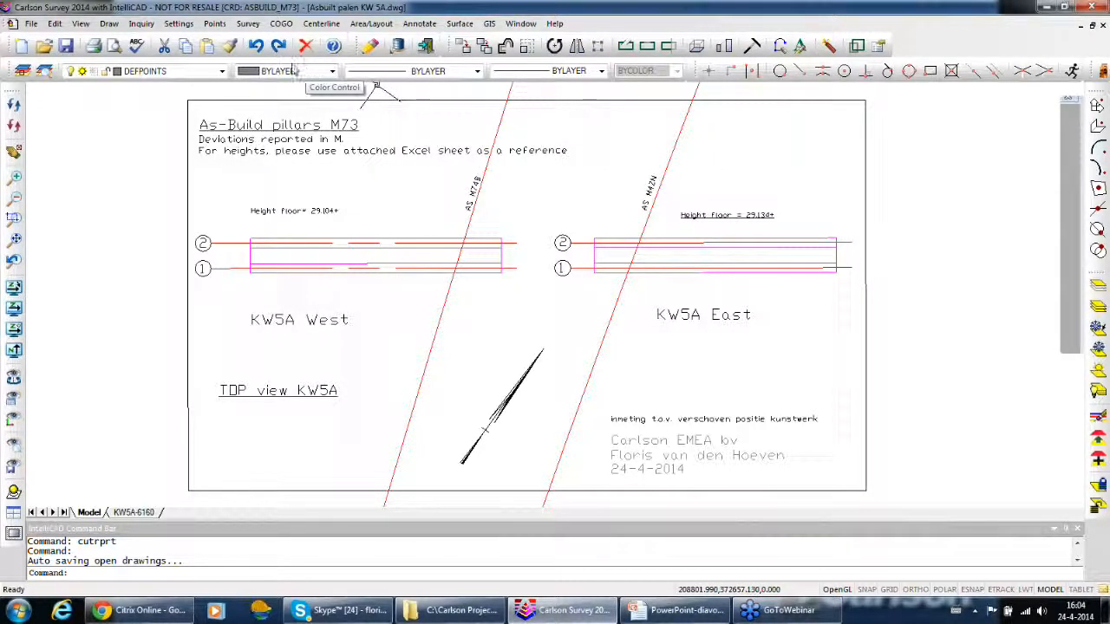
{"action": "left_click", "coordinate": [250, 24]}
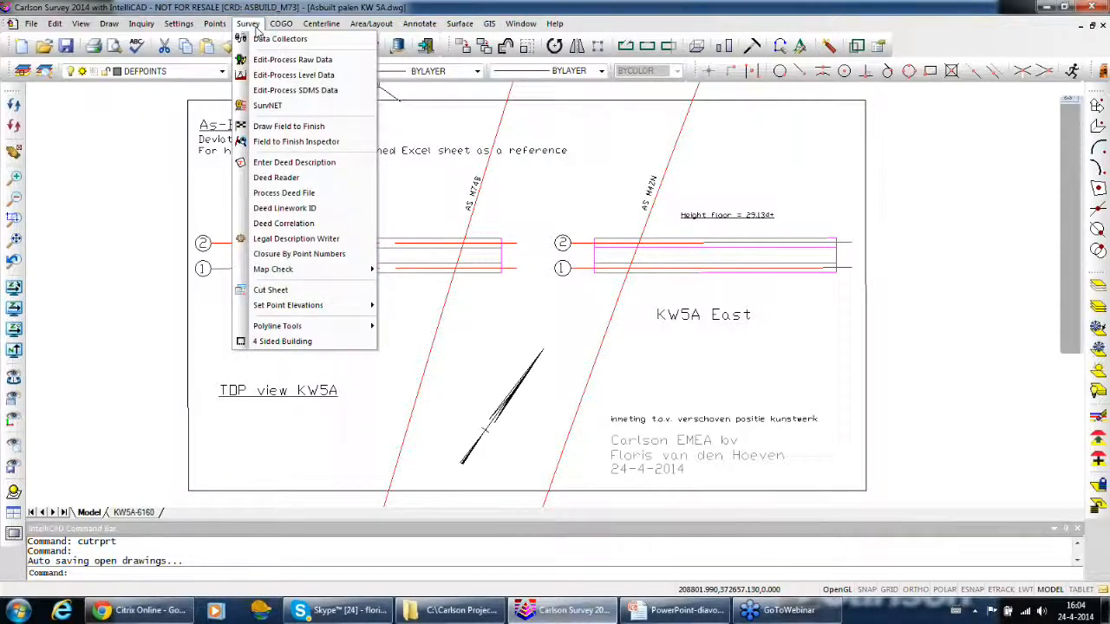
{"action": "left_click", "coordinate": [316, 296]}
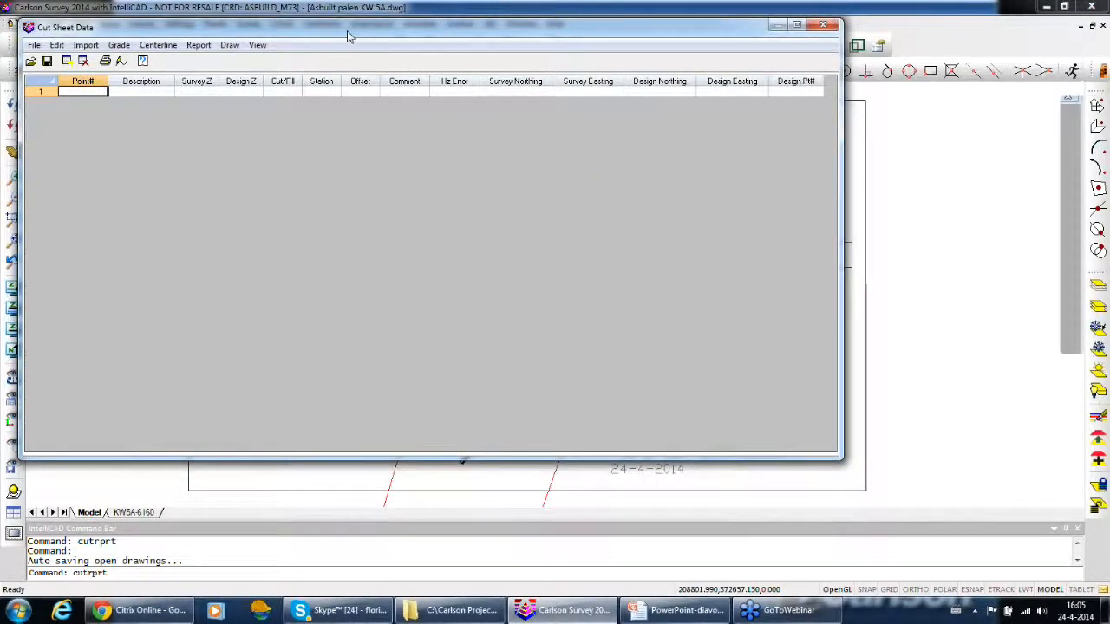
{"action": "left_click_drag", "start_coordinate": [348, 35], "coordinate": [509, 66]}
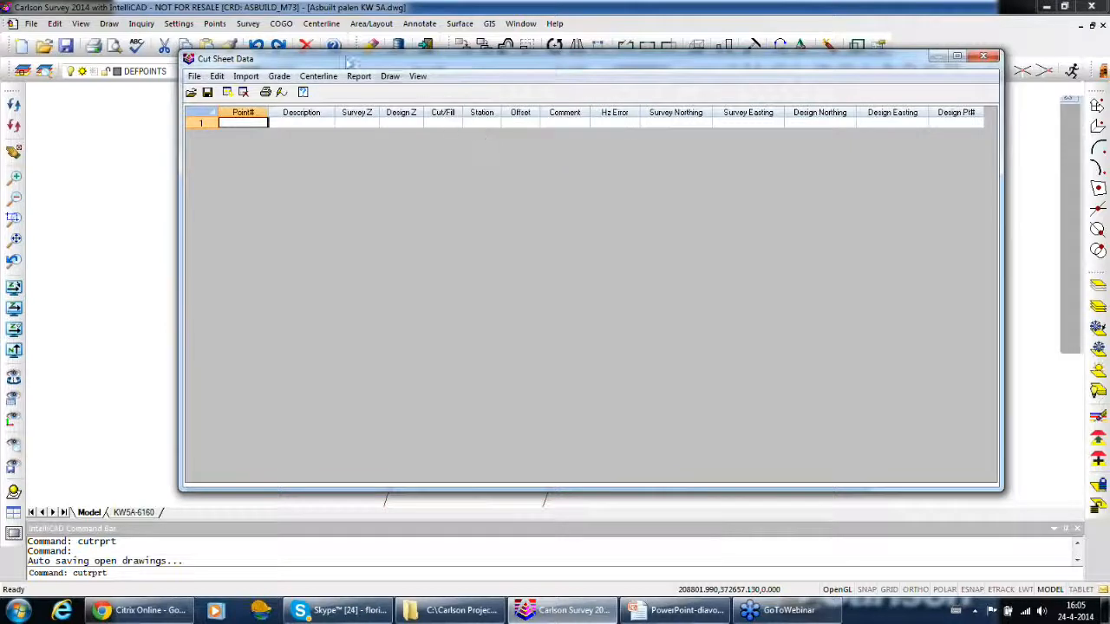
Import all points from the AsBuild_M73.crd coordinate file into the cut sheet as survey points
{"action": "left_click", "coordinate": [245, 77]}
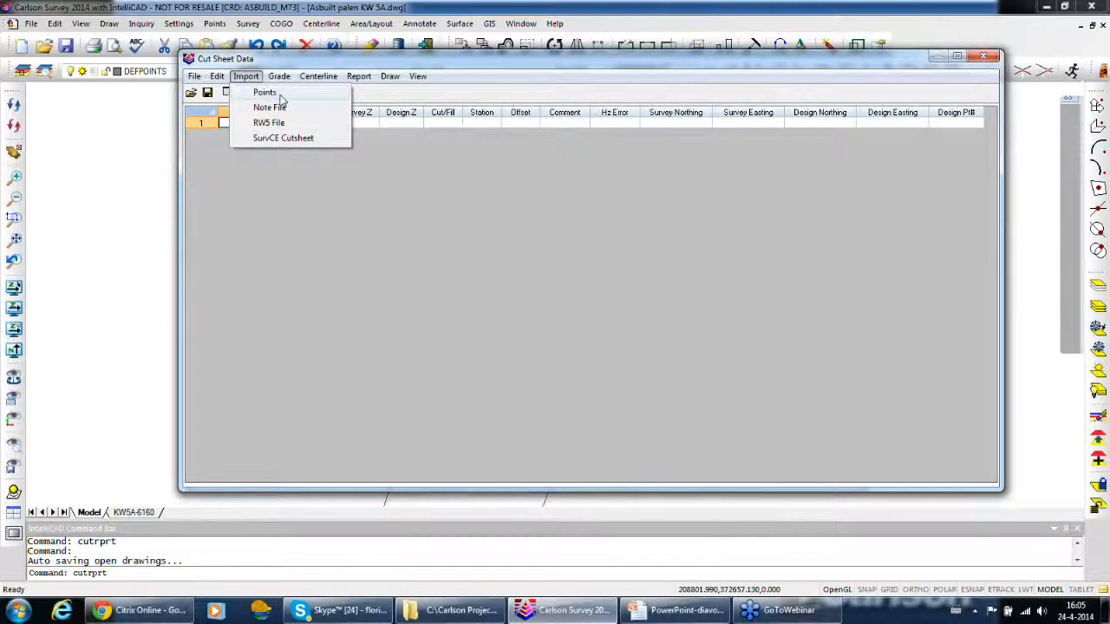
{"action": "left_click", "coordinate": [267, 93]}
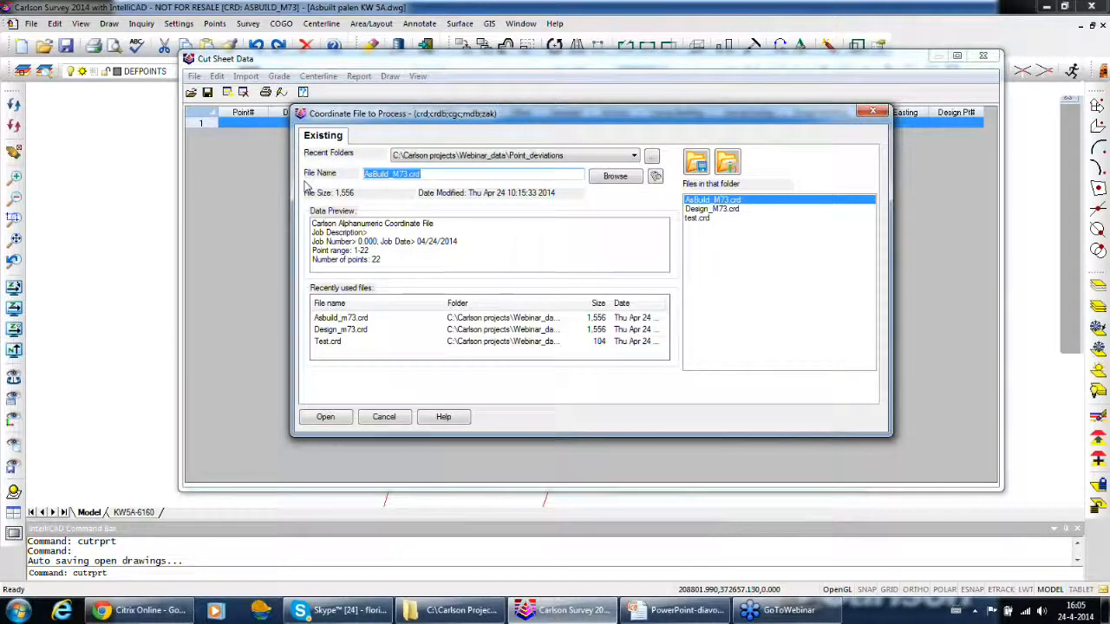
{"action": "left_click", "coordinate": [364, 318]}
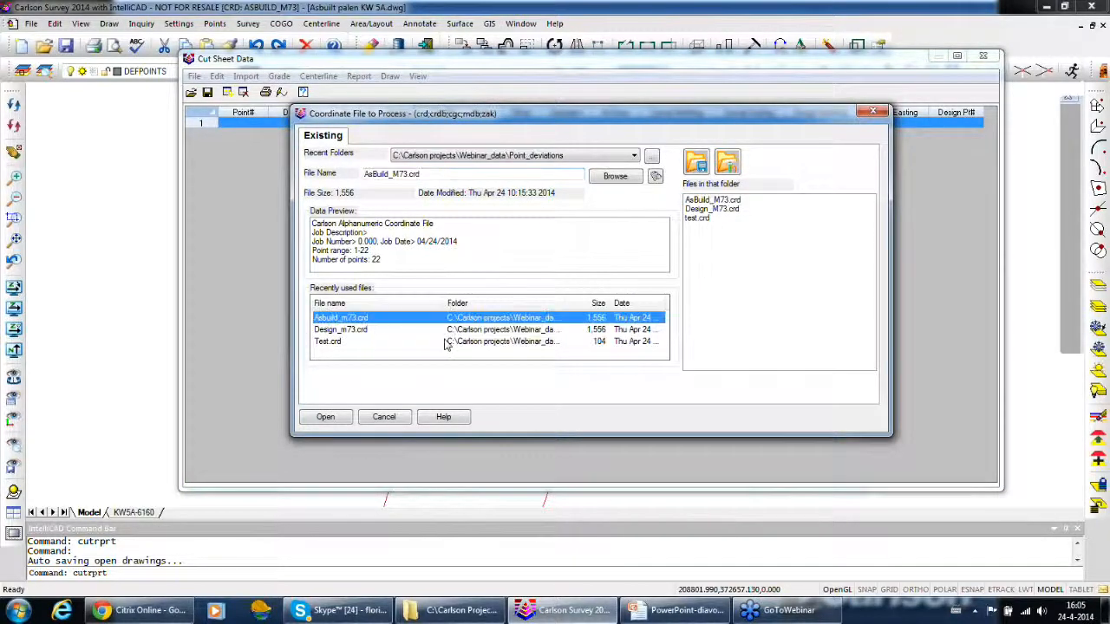
{"action": "left_click", "coordinate": [326, 418]}
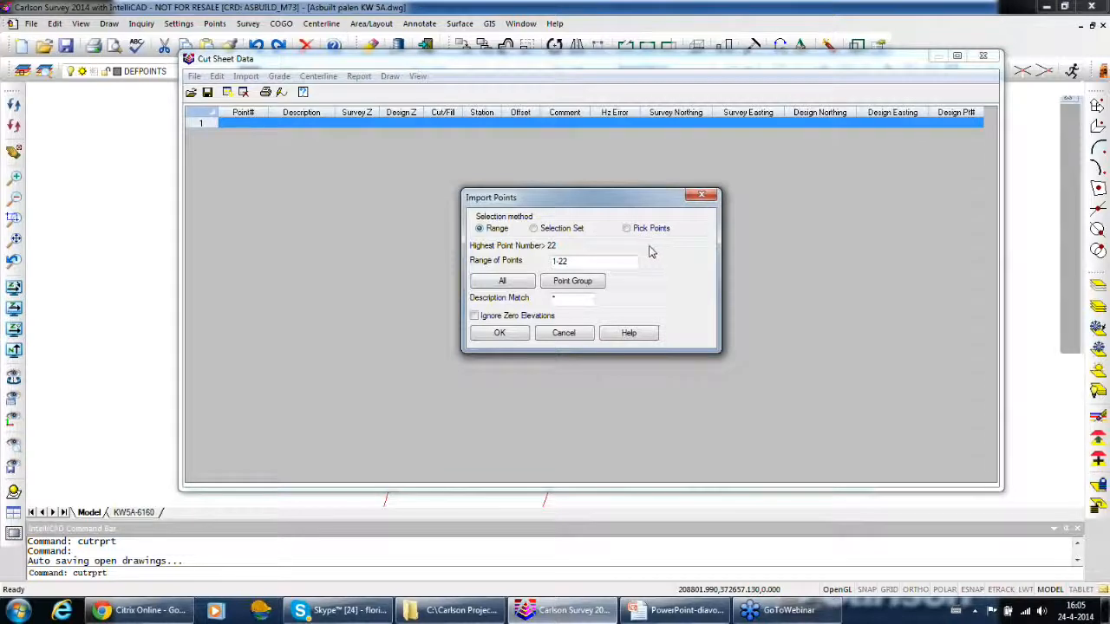
{"action": "left_click", "coordinate": [505, 283]}
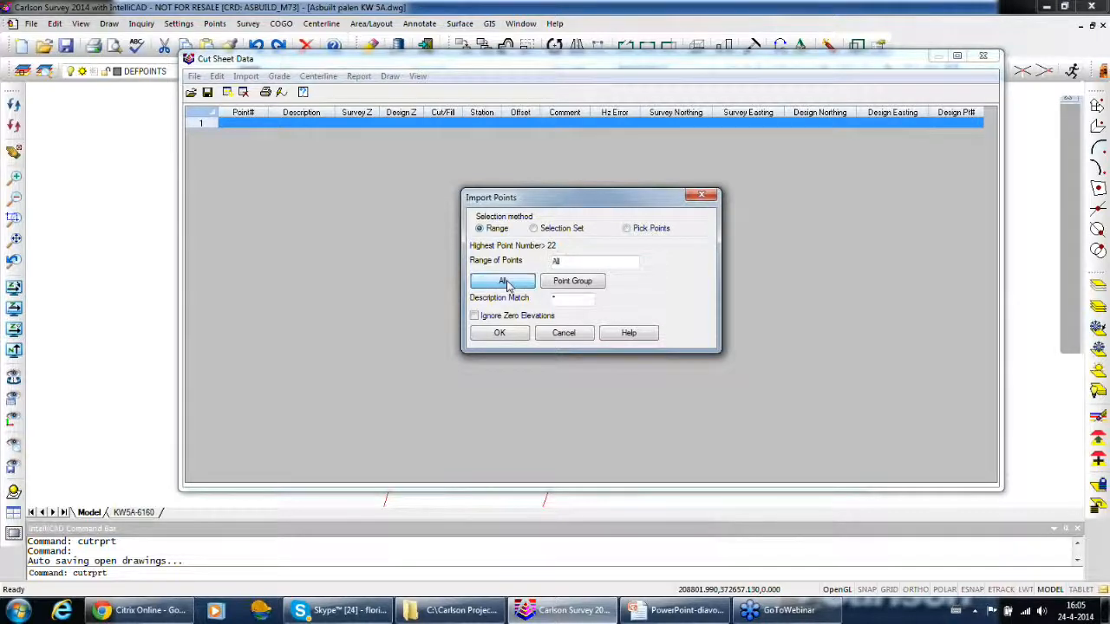
{"action": "left_click", "coordinate": [500, 335]}
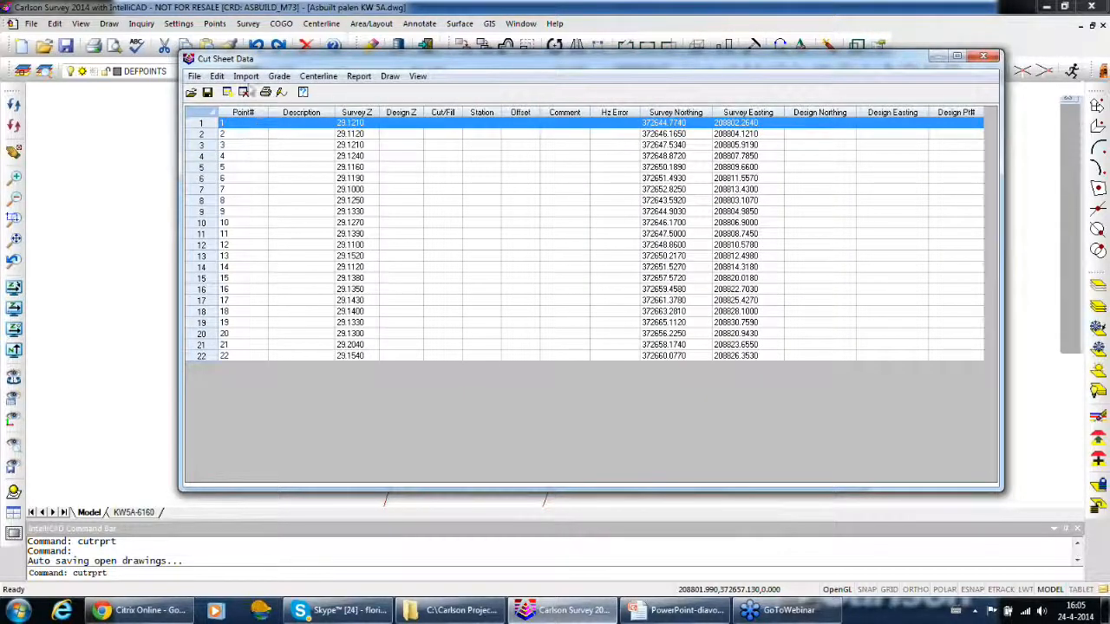
Grade the survey points against all points of Design_M73.crd, matching by distance tolerance with a match tolerance of 0.40
{"action": "left_click", "coordinate": [276, 77]}
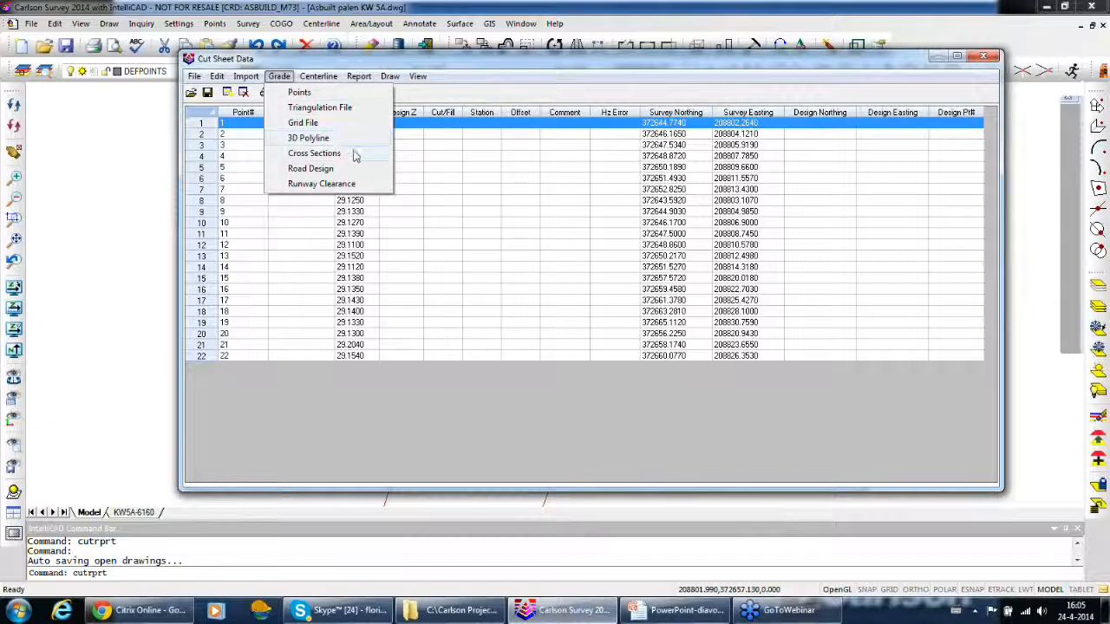
{"action": "left_click", "coordinate": [320, 95]}
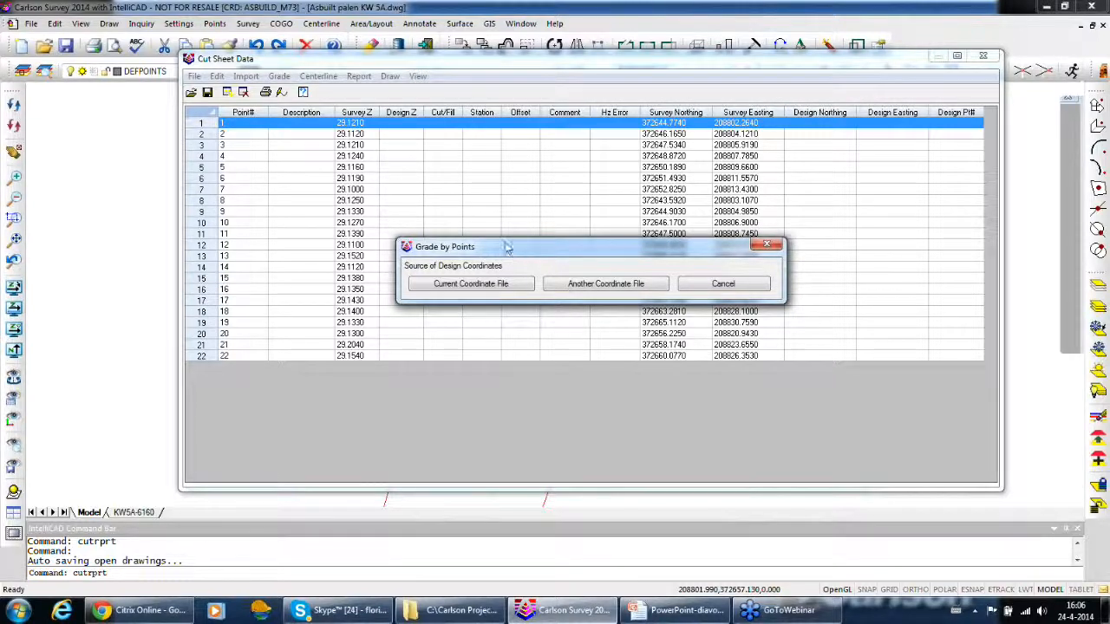
{"action": "left_click_drag", "start_coordinate": [509, 250], "coordinate": [501, 225]}
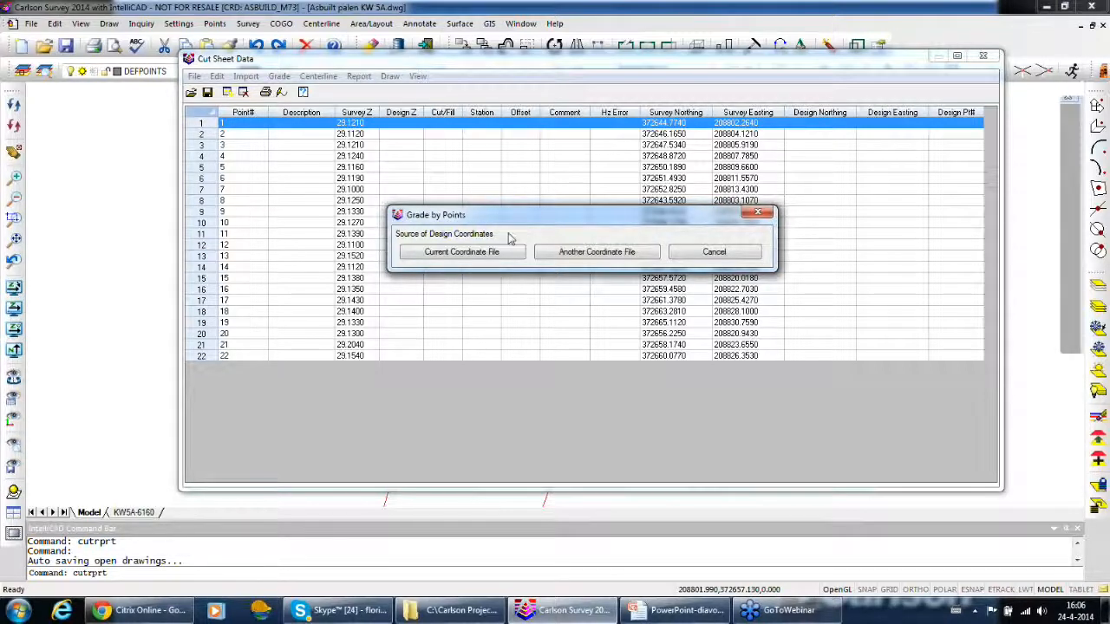
{"action": "left_click", "coordinate": [571, 252]}
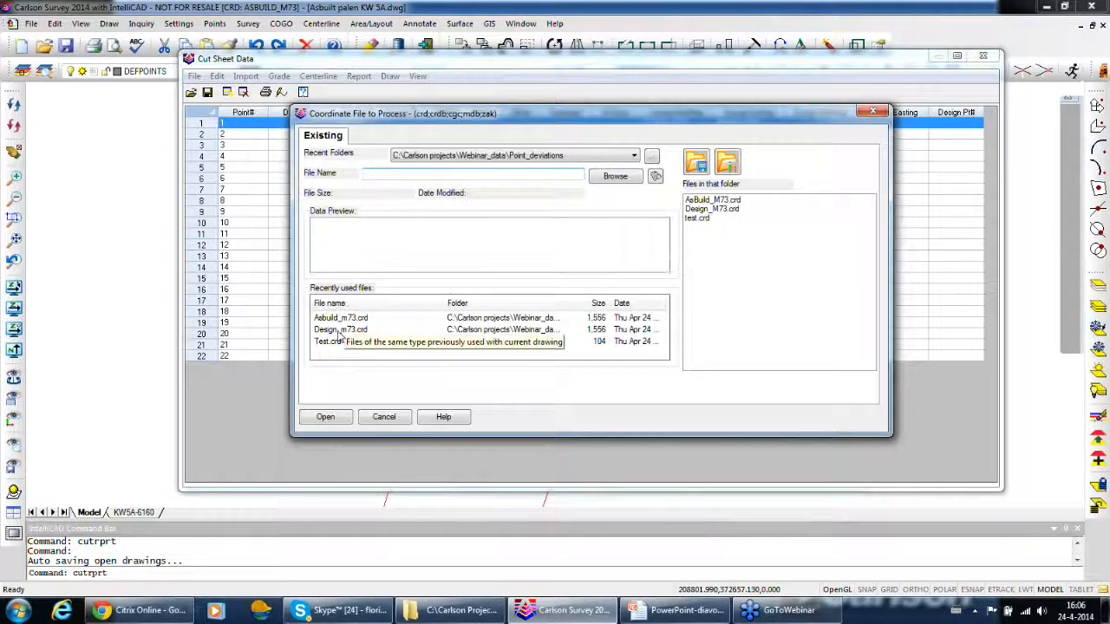
{"action": "left_click", "coordinate": [340, 330]}
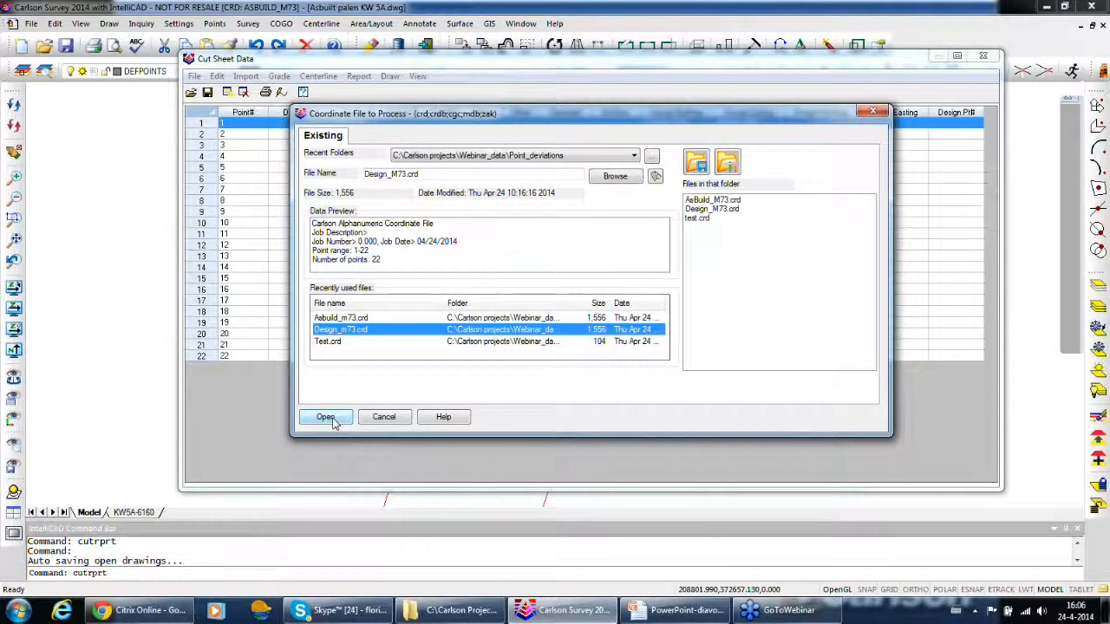
{"action": "left_click", "coordinate": [327, 418]}
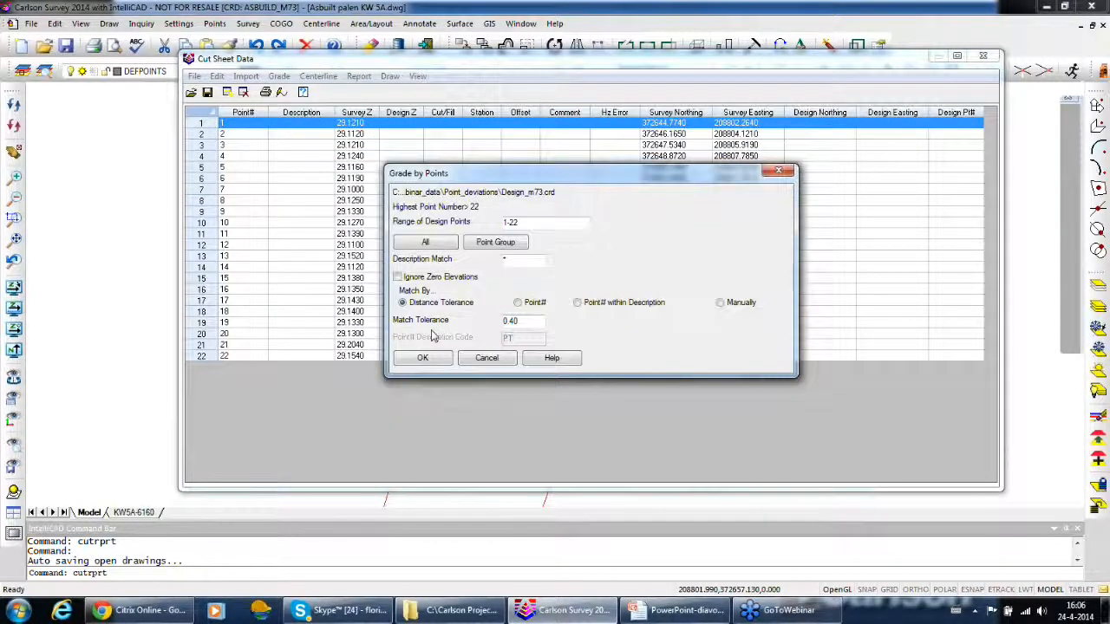
{"action": "left_click", "coordinate": [425, 242]}
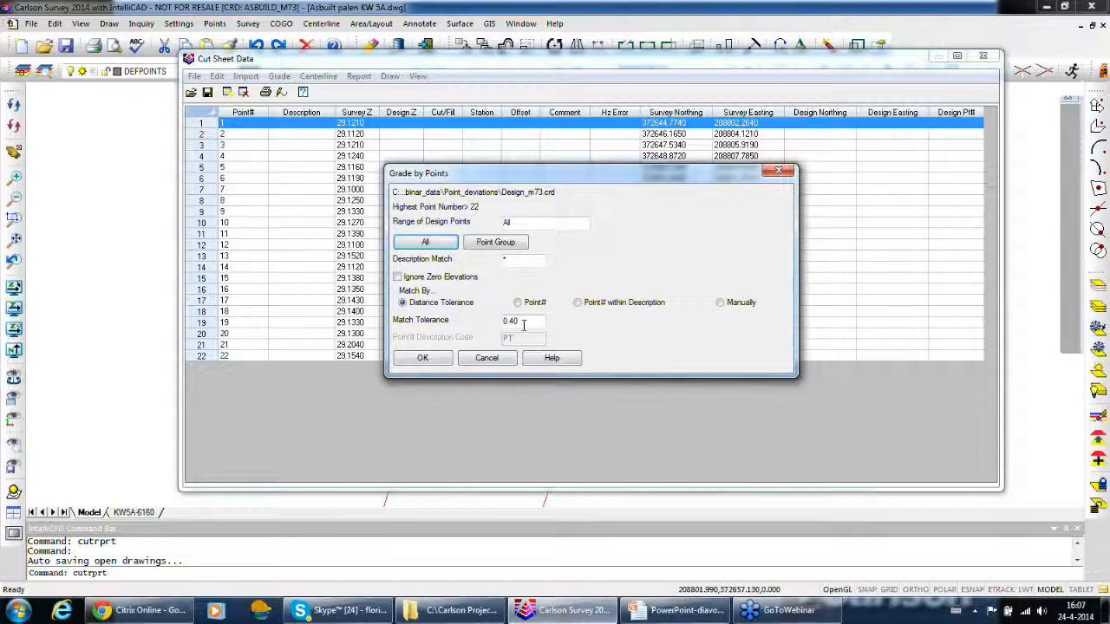
{"action": "left_click", "coordinate": [423, 358]}
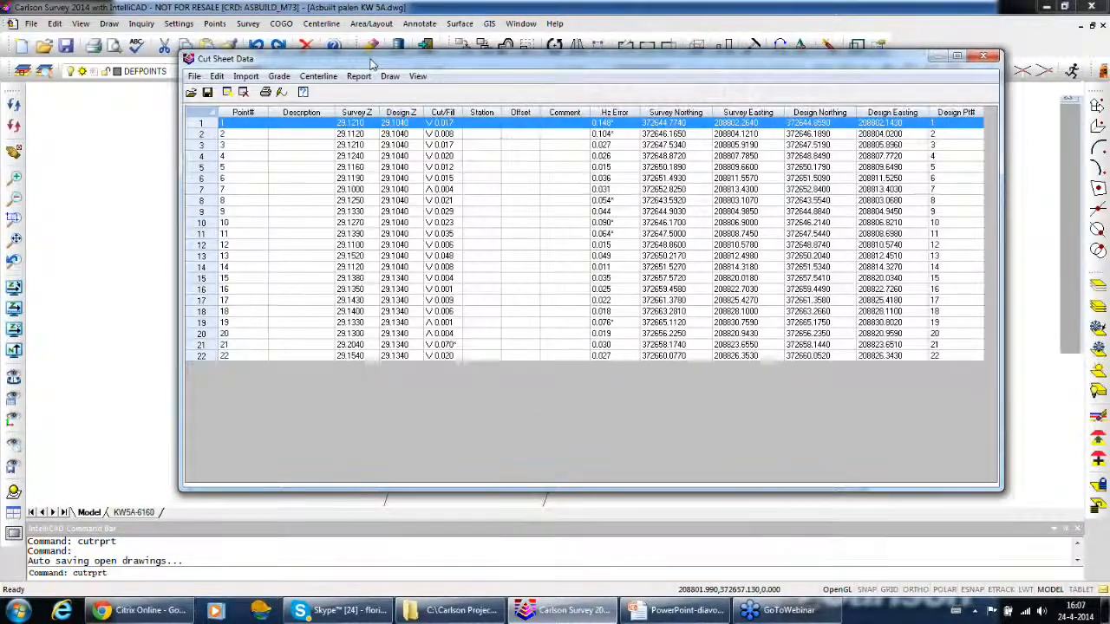
{"action": "left_click_drag", "start_coordinate": [370, 64], "coordinate": [355, 107]}
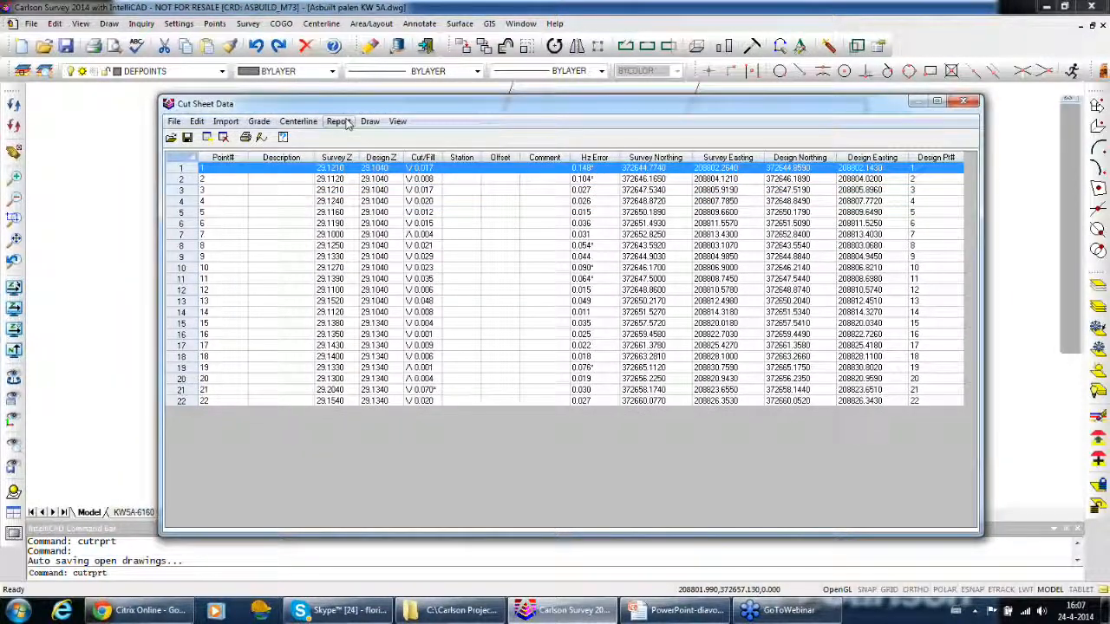
{"action": "left_click", "coordinate": [346, 122]}
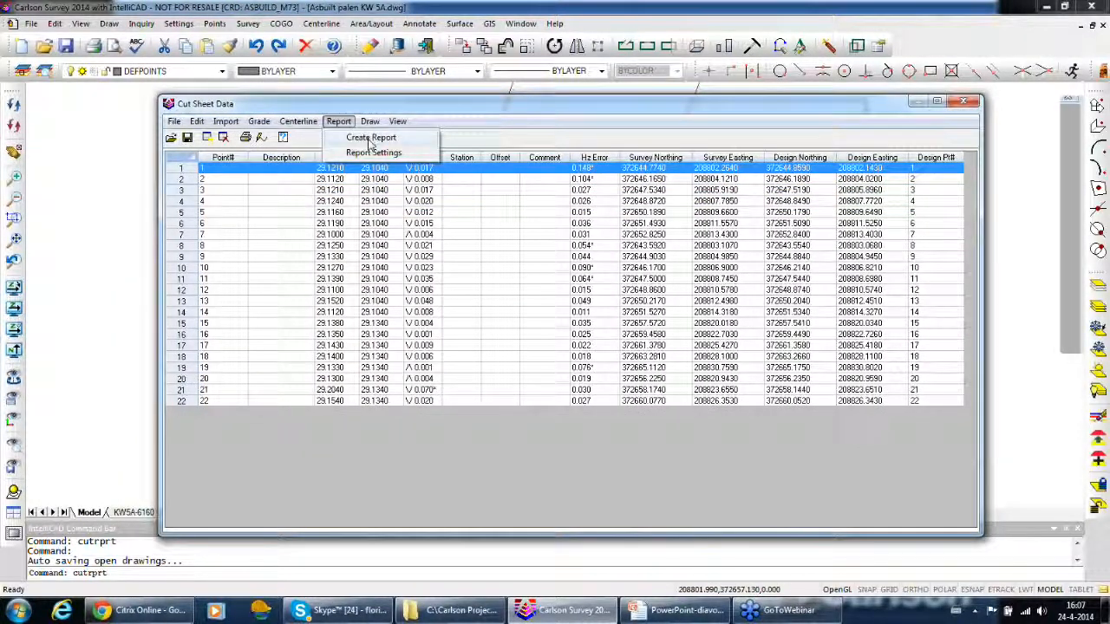
{"action": "left_click", "coordinate": [523, 124]}
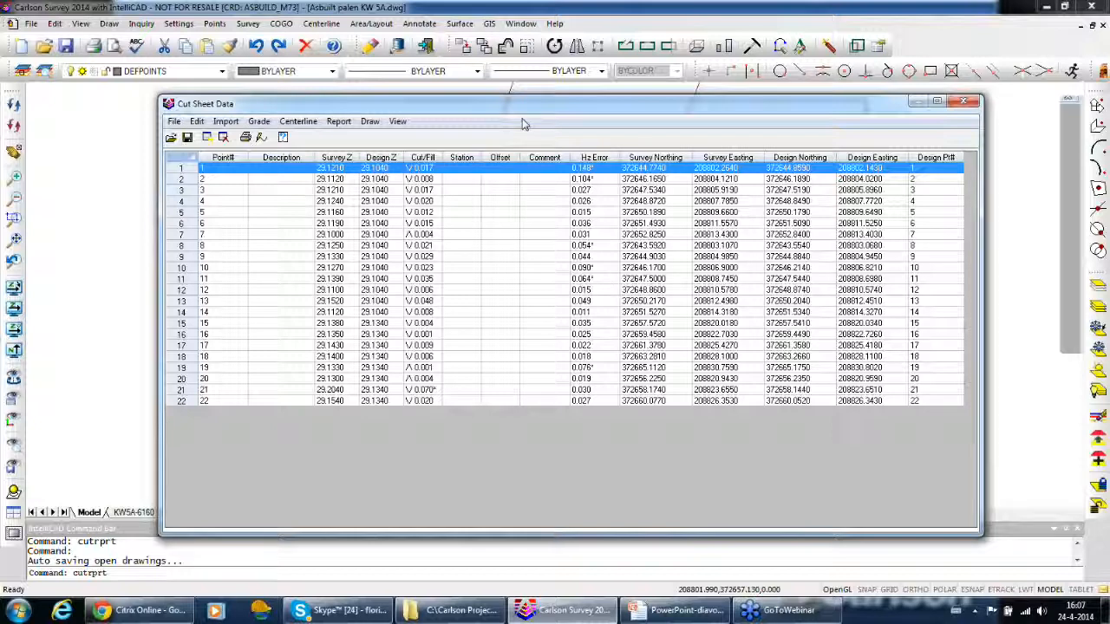
Configure the labels to mark out-of-tolerance points at size 0.10 and draw delta symbols at size 0.20, without text labels
{"action": "left_click", "coordinate": [373, 122]}
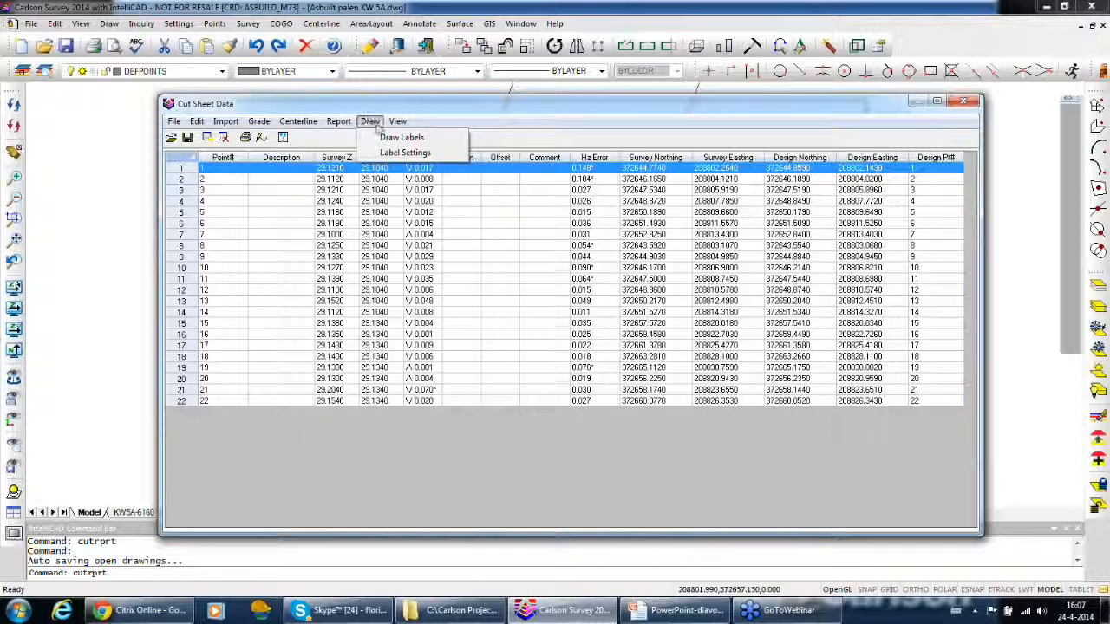
{"action": "left_click", "coordinate": [415, 154]}
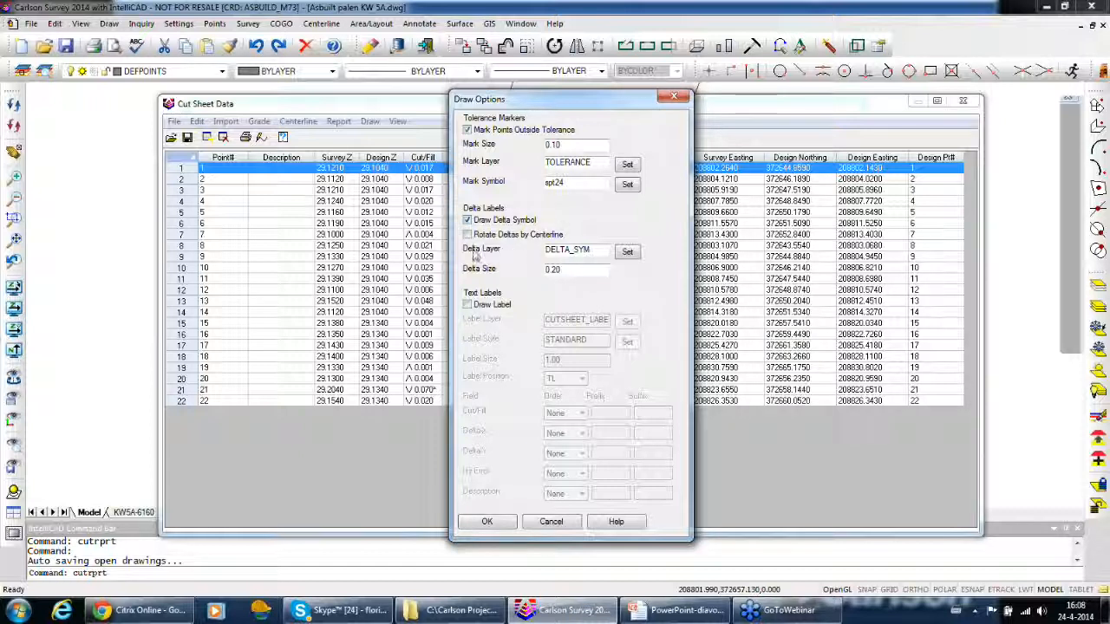
{"action": "left_click", "coordinate": [502, 525]}
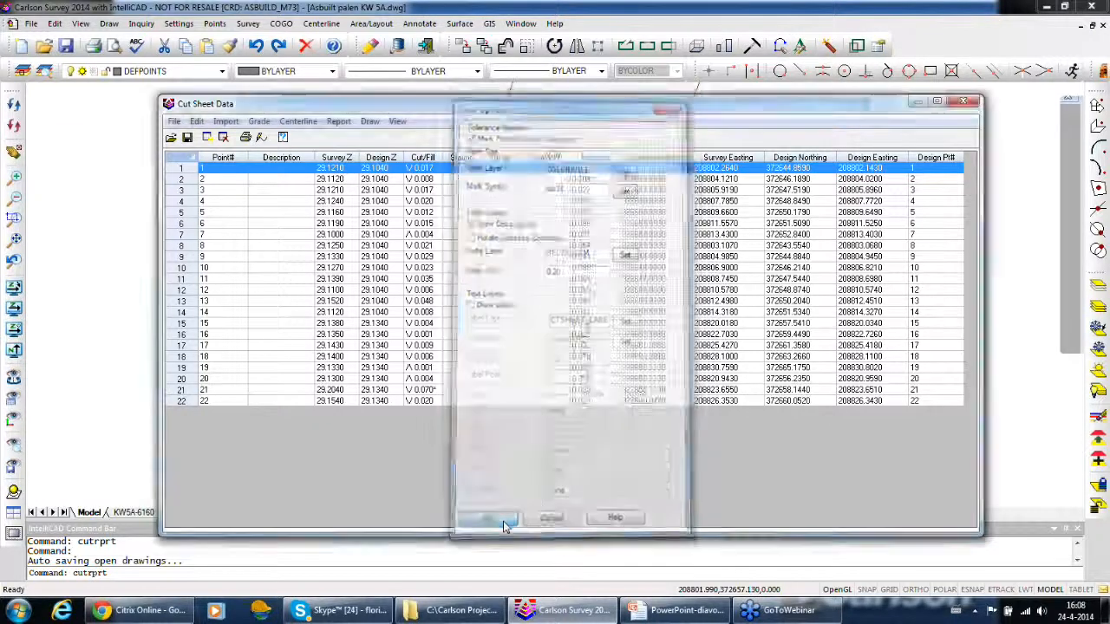
Draw the tolerance marks and delta labels from the cut sheet into the drawing, and close the cut sheet without saving changes
{"action": "left_click", "coordinate": [369, 121]}
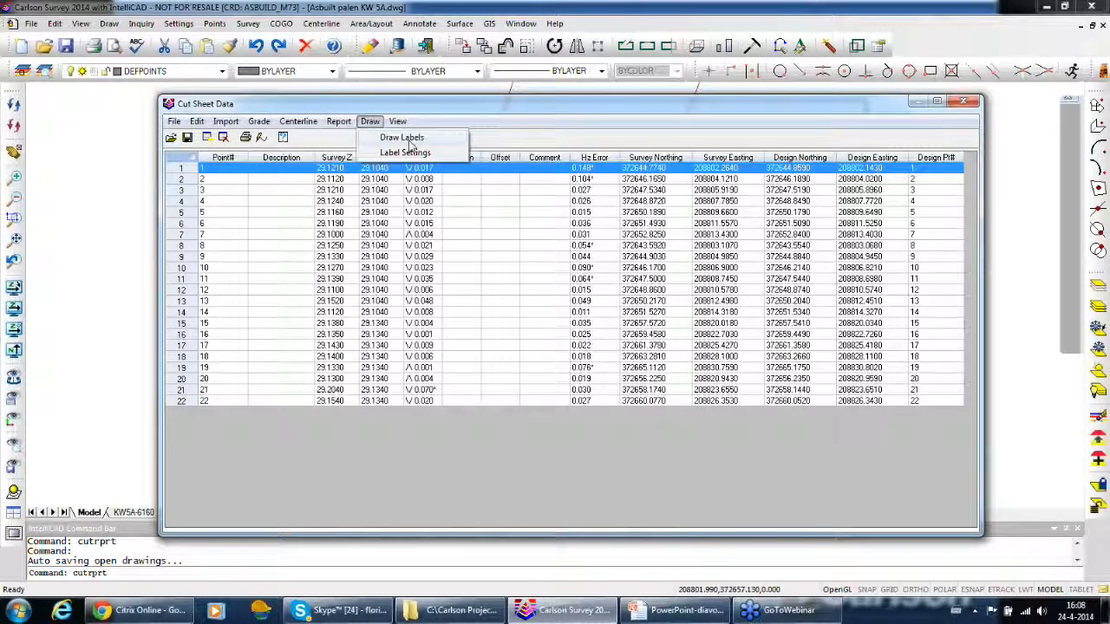
{"action": "left_click", "coordinate": [403, 138]}
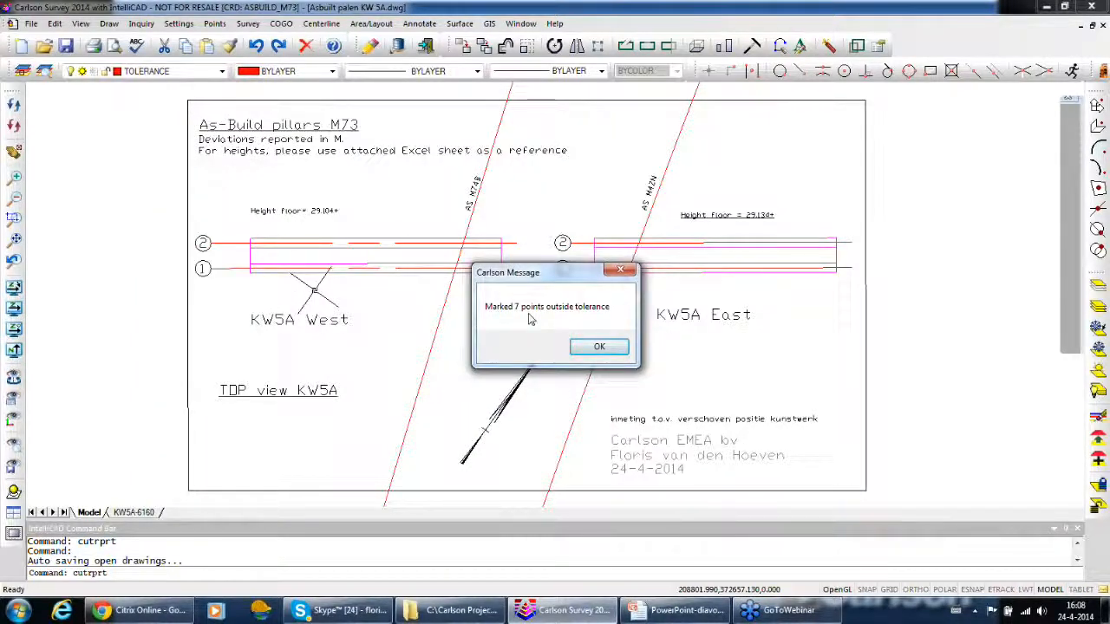
{"action": "left_click", "coordinate": [599, 347]}
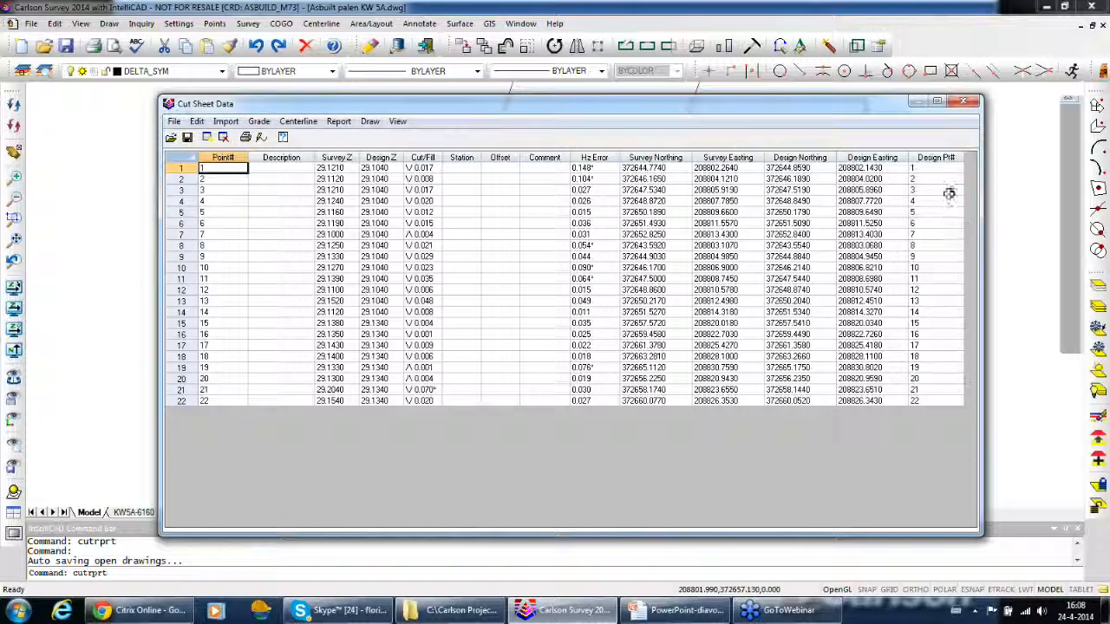
{"action": "left_click", "coordinate": [967, 103]}
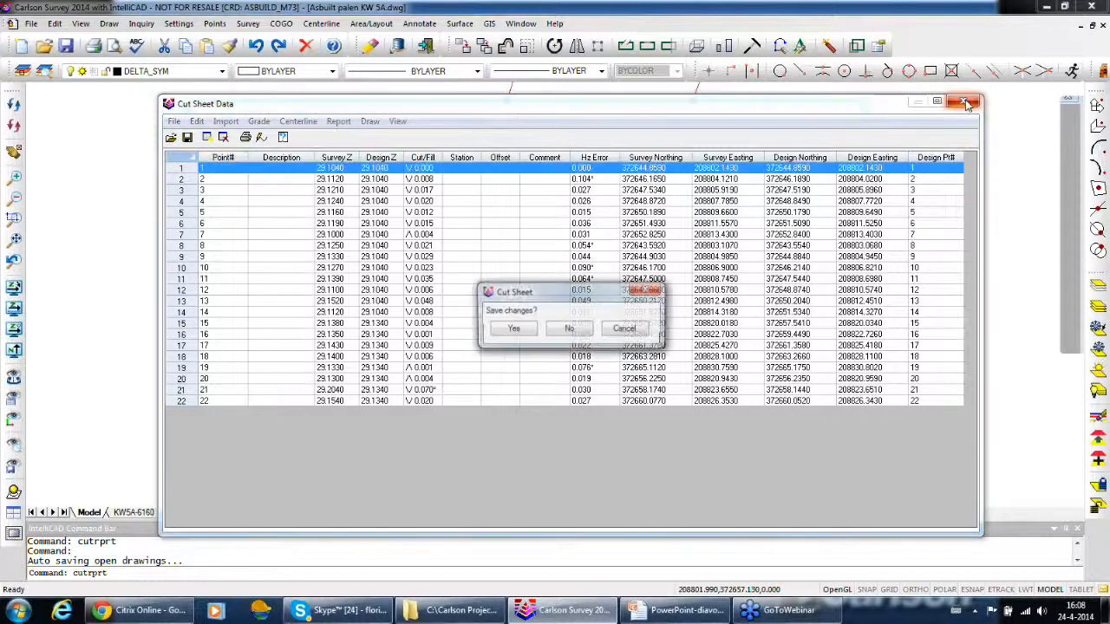
{"action": "left_click", "coordinate": [577, 333]}
Switch from the presentation slides back to the Asbuilt palen KW 5A drawing in Carlson Survey
{"action": "left_click", "coordinate": [579, 612]}
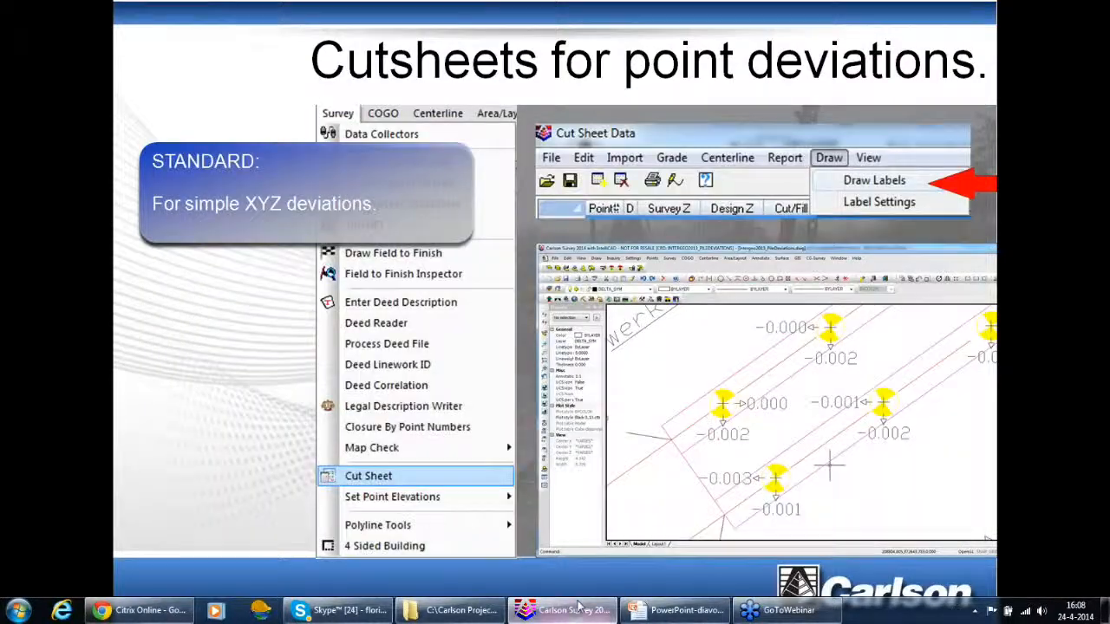
{"action": "left_click", "coordinate": [578, 607]}
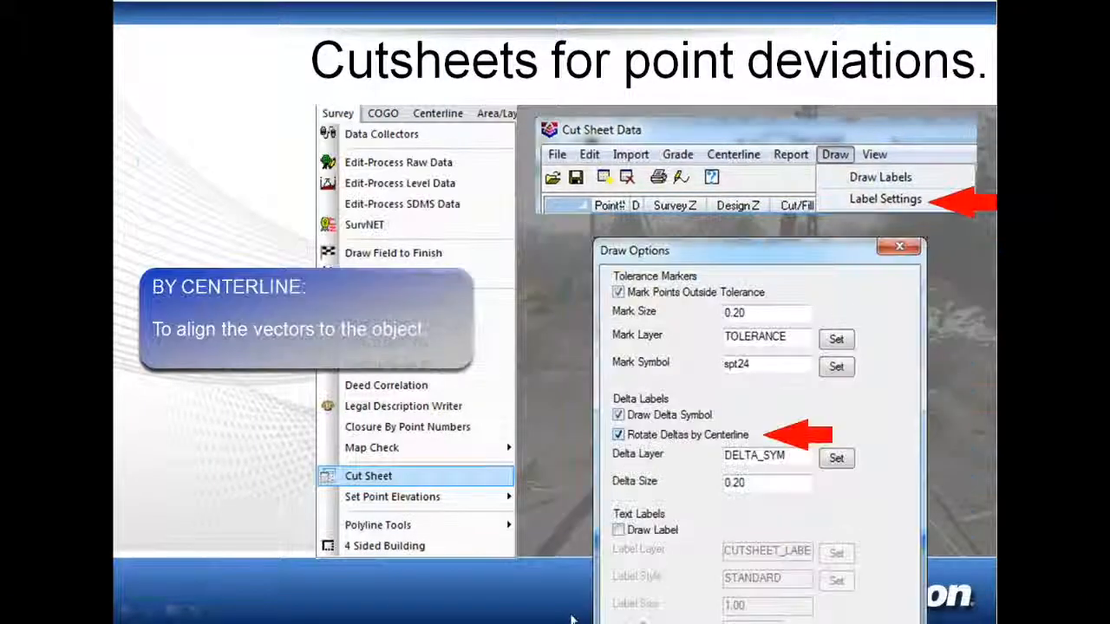
{"action": "key", "text": "super"}
{"action": "left_click", "coordinate": [572, 614]}
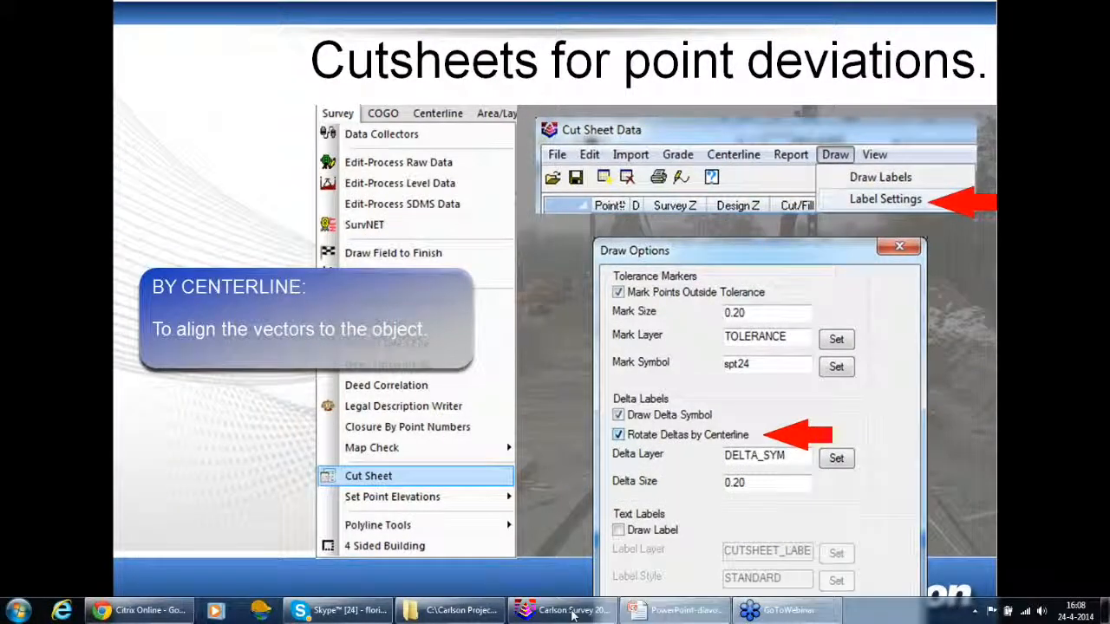
{"action": "key", "text": "super"}
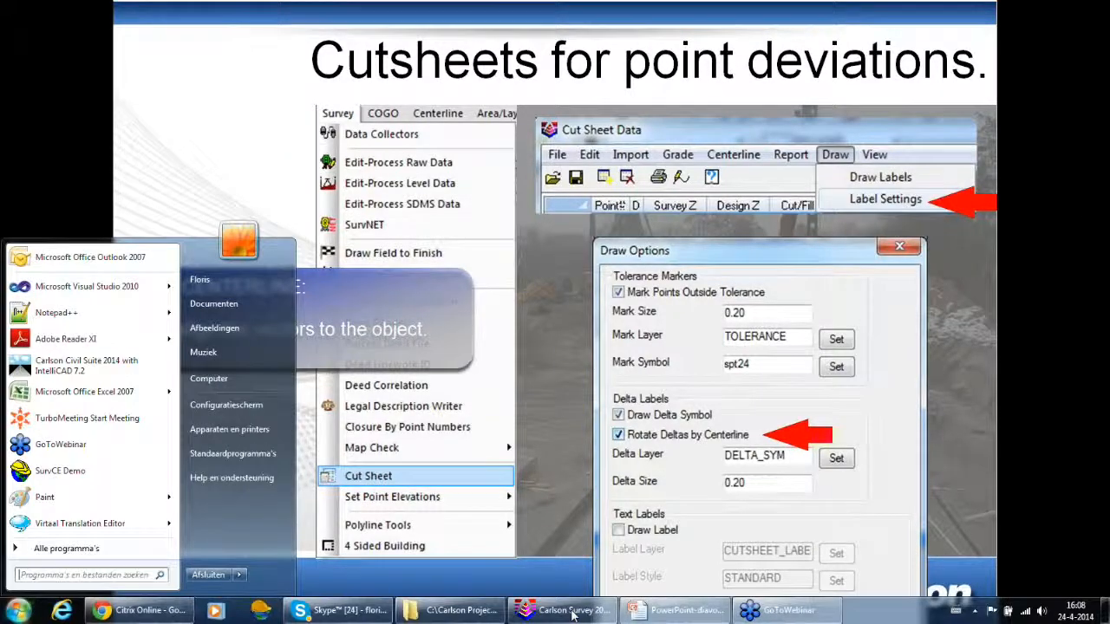
{"action": "left_click", "coordinate": [572, 612]}
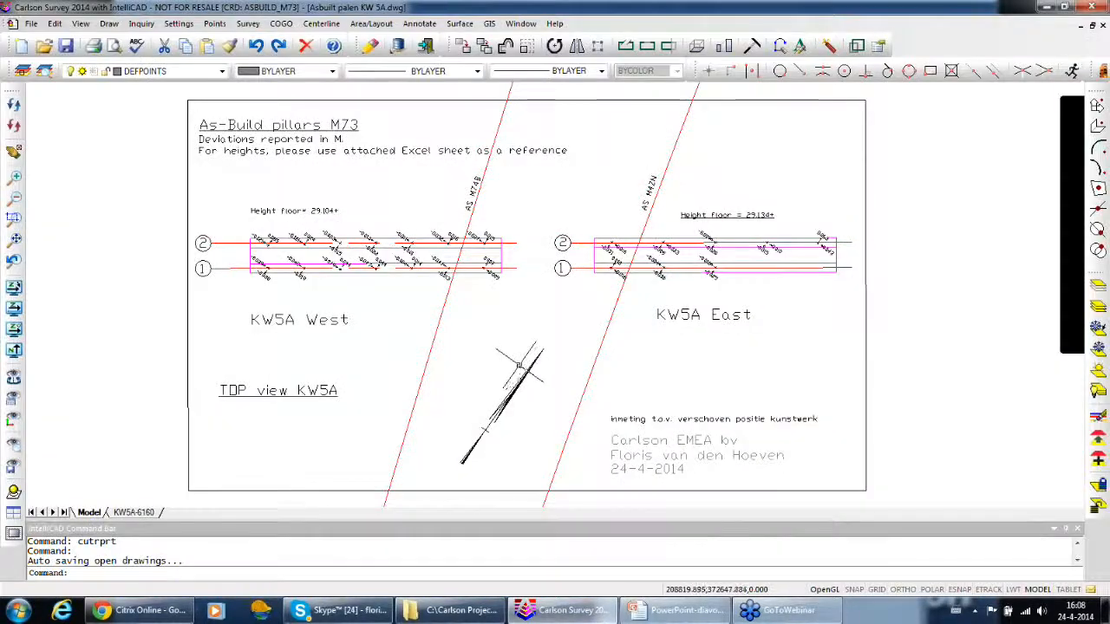
Examine the deviation labels, arrows and red out-of-tolerance marks along both pile rows of KW5A West
{"action": "scroll", "coordinate": [347, 314], "scroll_direction": "up", "scroll_amount": 5}
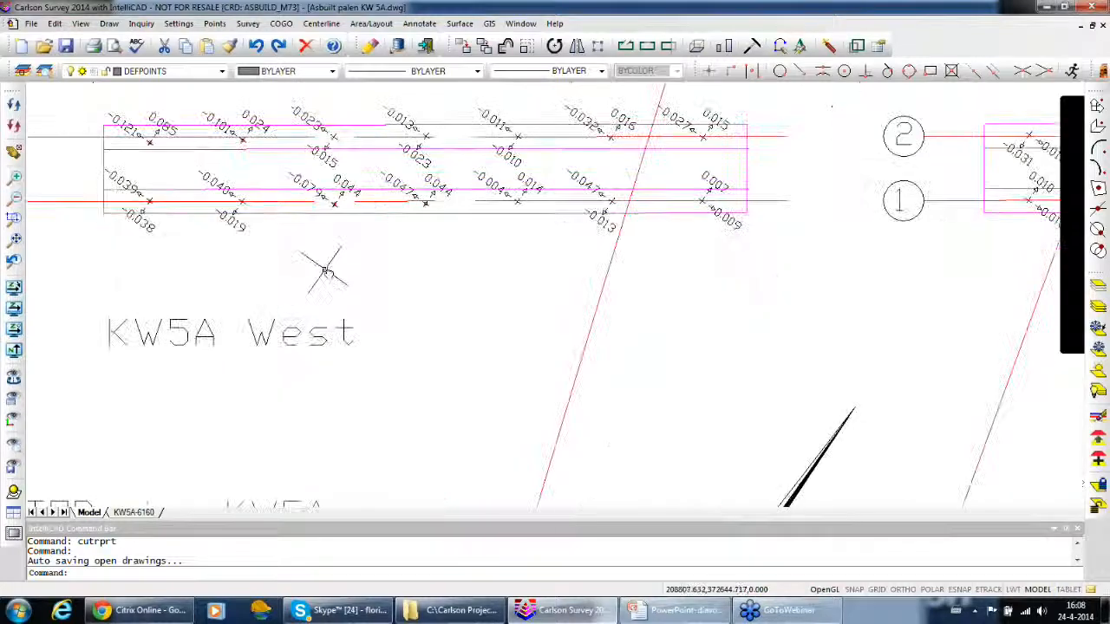
{"action": "middle_click_drag", "start_coordinate": [325, 271], "coordinate": [555, 369]}
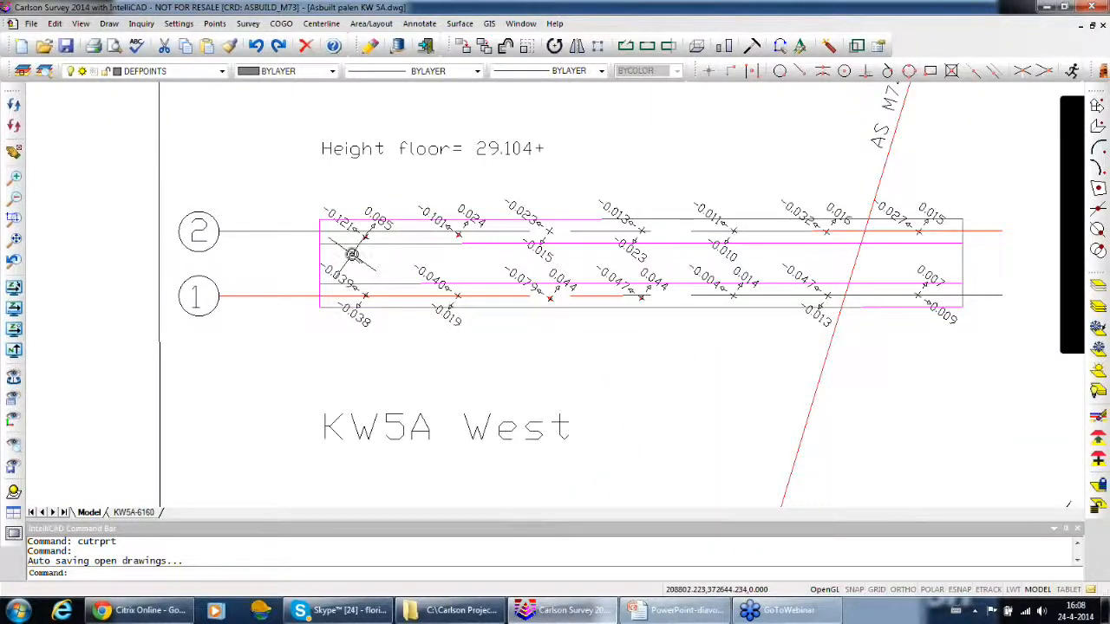
{"action": "scroll", "coordinate": [352, 254], "scroll_direction": "up", "scroll_amount": 6}
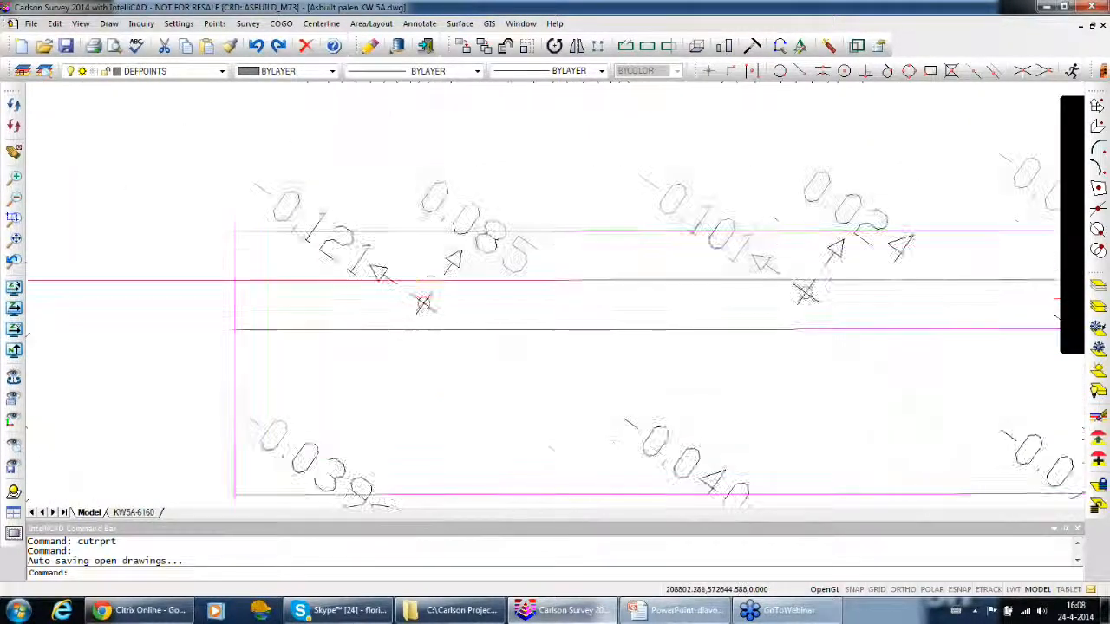
{"action": "mouse_move", "coordinate": [486, 349]}
{"action": "middle_mouse_down"}
{"action": "mouse_move", "coordinate": [479, 399]}
{"action": "mouse_move", "coordinate": [186, 379]}
{"action": "mouse_move", "coordinate": [139, 392]}
{"action": "middle_mouse_up"}
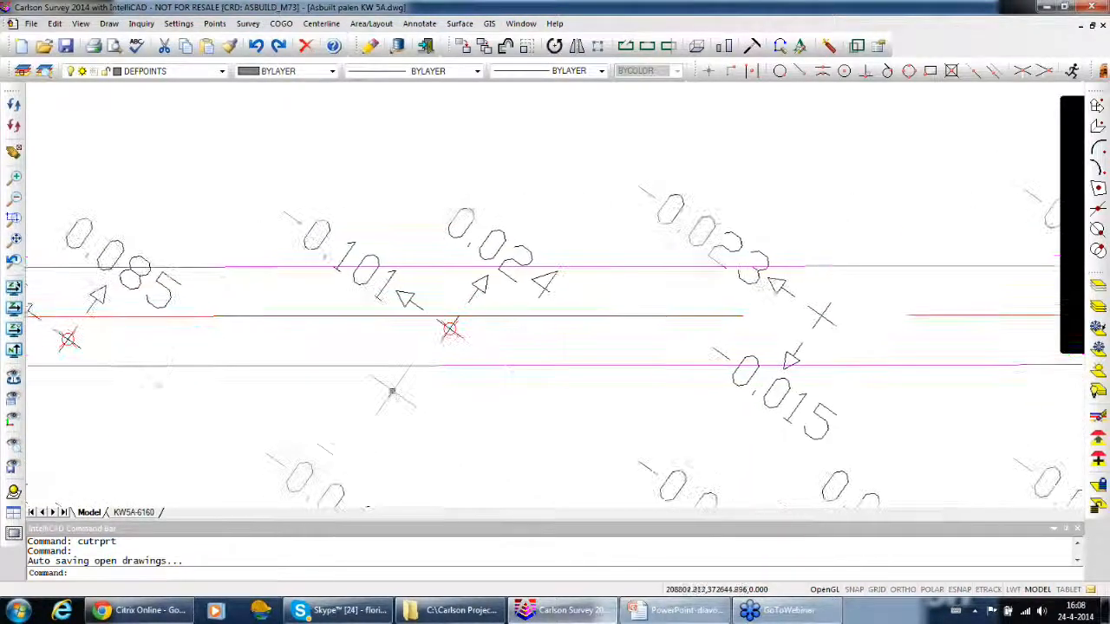
{"action": "mouse_move", "coordinate": [902, 410]}
{"action": "middle_mouse_down"}
{"action": "mouse_move", "coordinate": [587, 404]}
{"action": "mouse_move", "coordinate": [273, 362]}
{"action": "middle_mouse_up"}
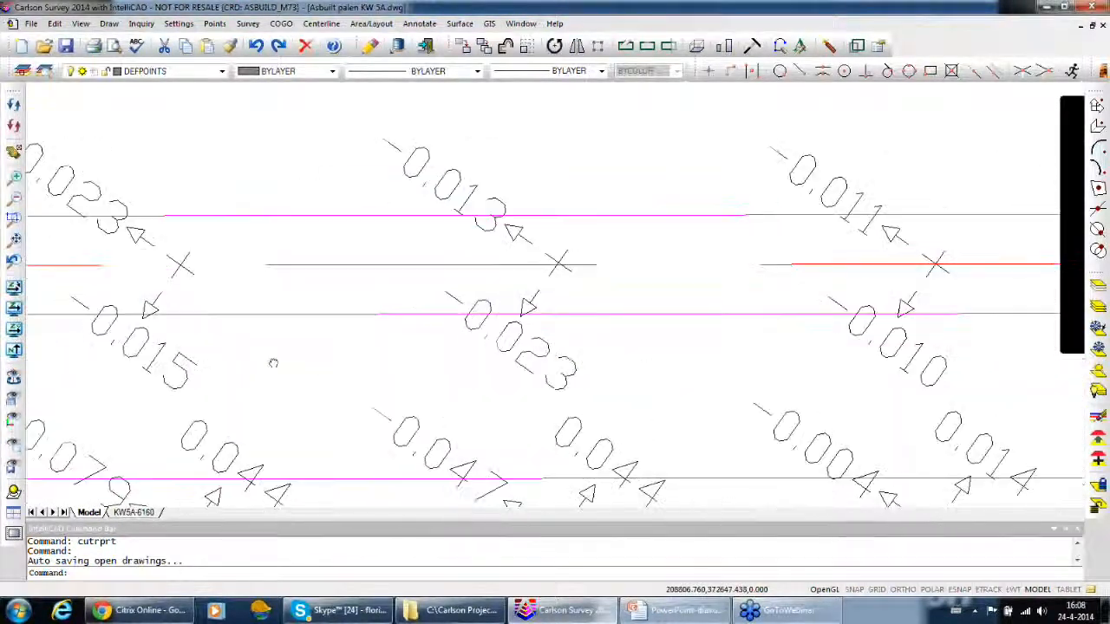
{"action": "middle_click_drag", "start_coordinate": [788, 377], "coordinate": [392, 376]}
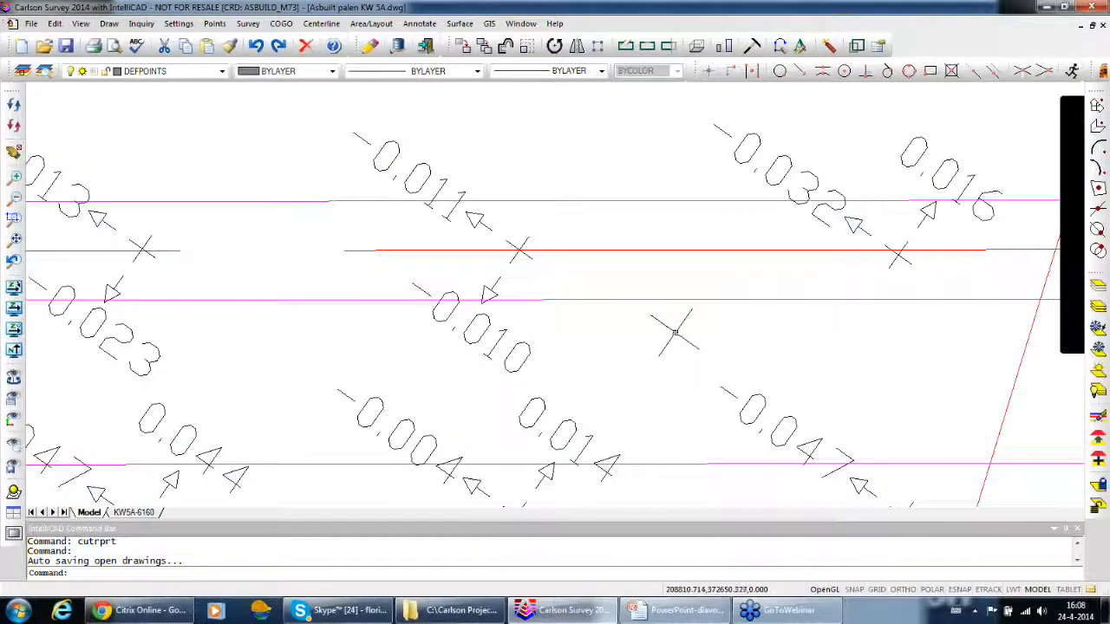
{"action": "scroll", "coordinate": [670, 340], "scroll_direction": "down", "scroll_amount": 2}
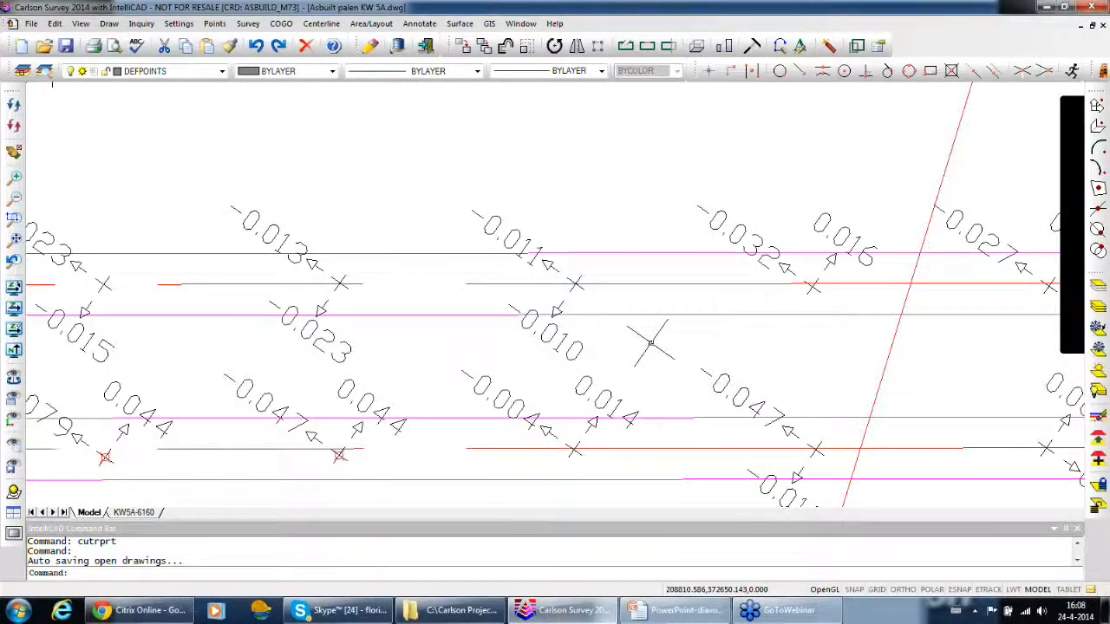
{"action": "middle_click_drag", "start_coordinate": [712, 361], "coordinate": [509, 200]}
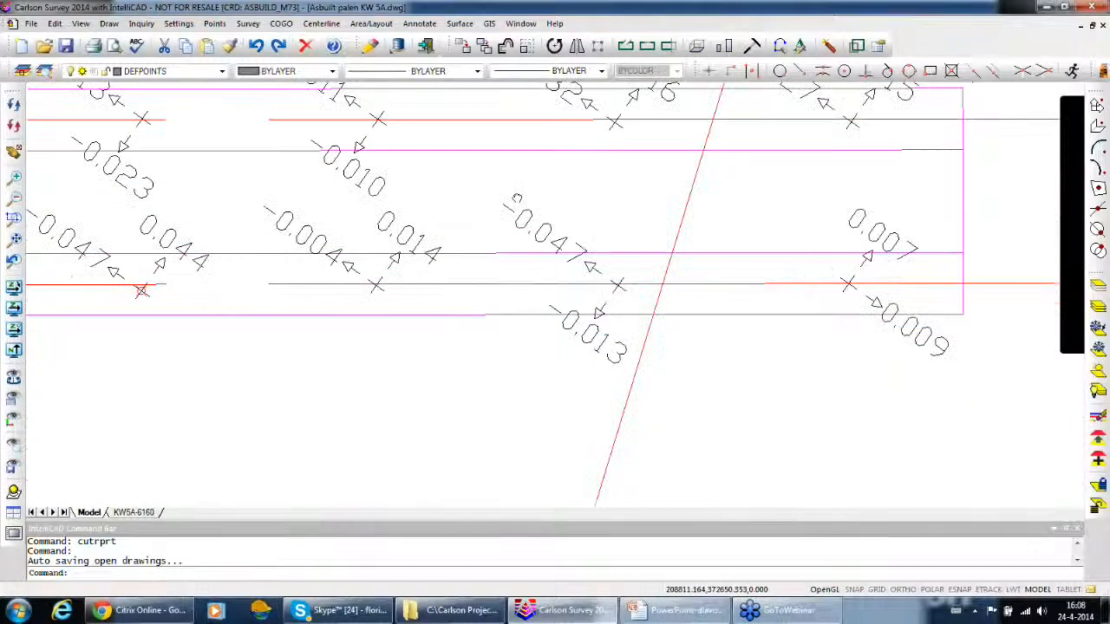
{"action": "scroll", "coordinate": [542, 295], "scroll_direction": "down", "scroll_amount": 2}
{"action": "scroll", "coordinate": [362, 168], "scroll_direction": "down", "scroll_amount": 3}
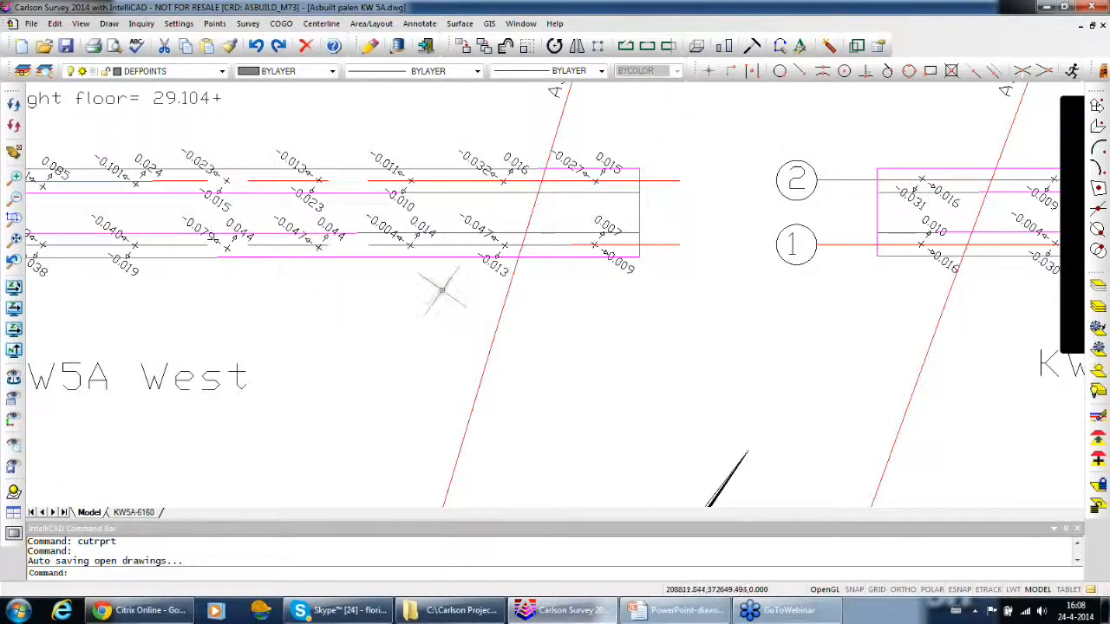
{"action": "middle_click_drag", "start_coordinate": [442, 293], "coordinate": [478, 235]}
{"action": "scroll", "coordinate": [507, 309], "scroll_direction": "down", "scroll_amount": 1}
{"action": "scroll", "coordinate": [507, 309], "scroll_direction": "down", "scroll_amount": 2}
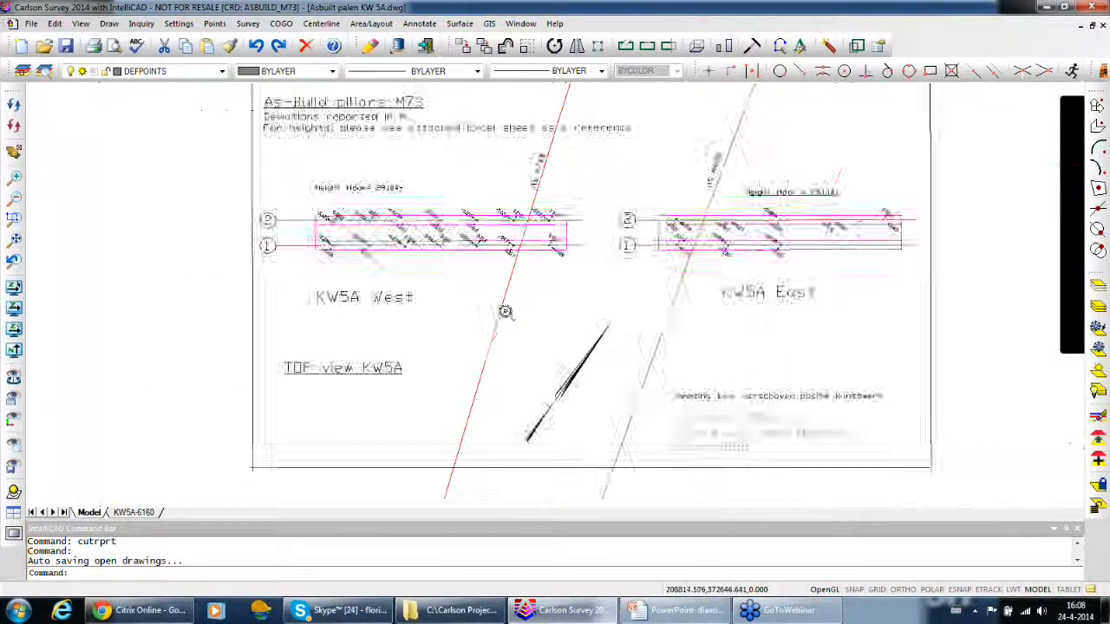
Examine the deviation labels and arrows at the piles of KW5A East
{"action": "scroll", "coordinate": [568, 328], "scroll_direction": "up", "scroll_amount": 1}
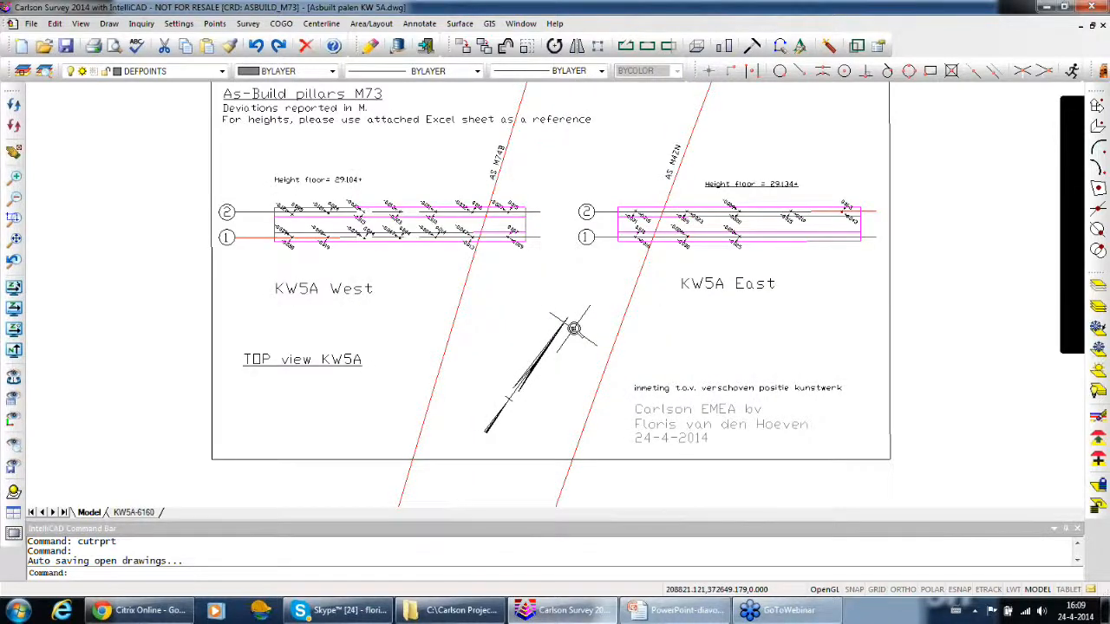
{"action": "scroll", "coordinate": [573, 327], "scroll_direction": "up", "scroll_amount": 2}
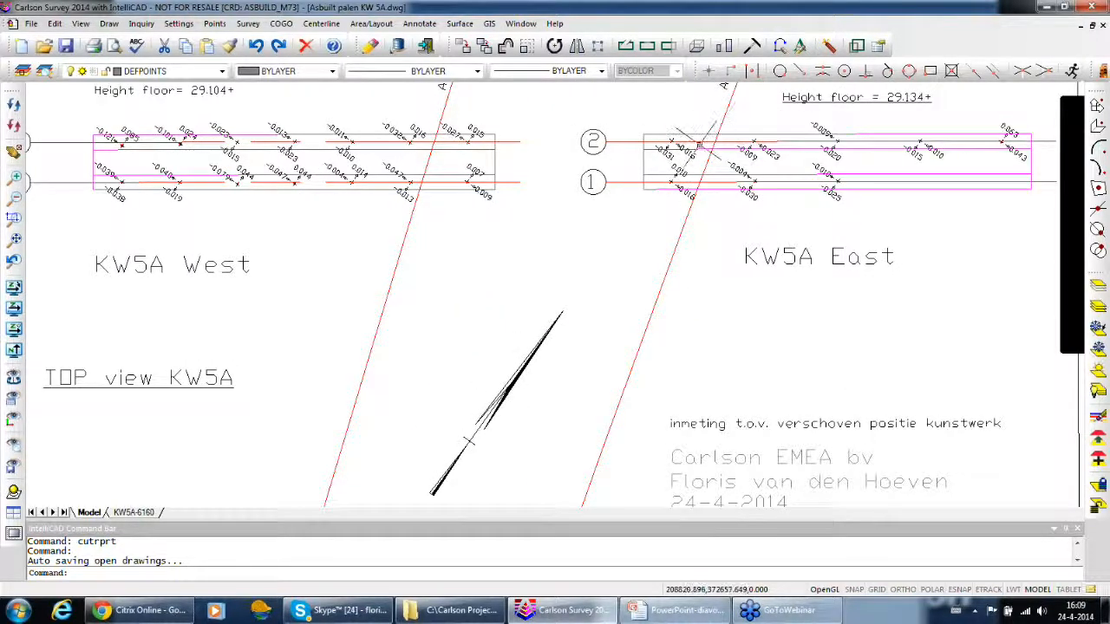
{"action": "scroll", "coordinate": [681, 153], "scroll_direction": "up", "scroll_amount": 3}
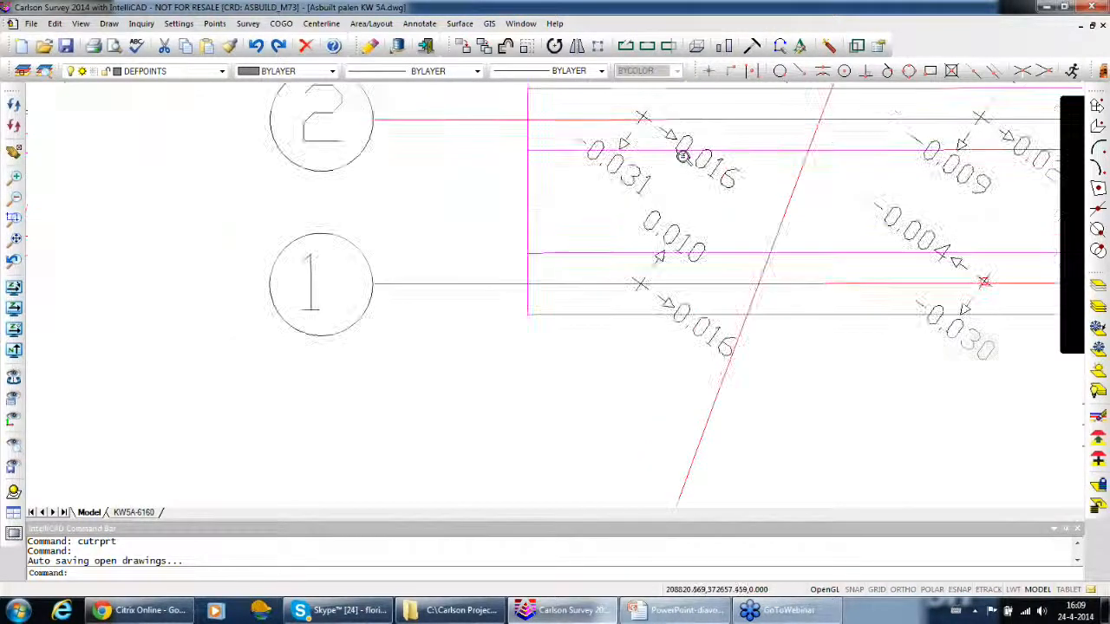
{"action": "scroll", "coordinate": [682, 155], "scroll_direction": "up", "scroll_amount": 2}
{"action": "scroll", "coordinate": [699, 210], "scroll_direction": "down", "scroll_amount": 2}
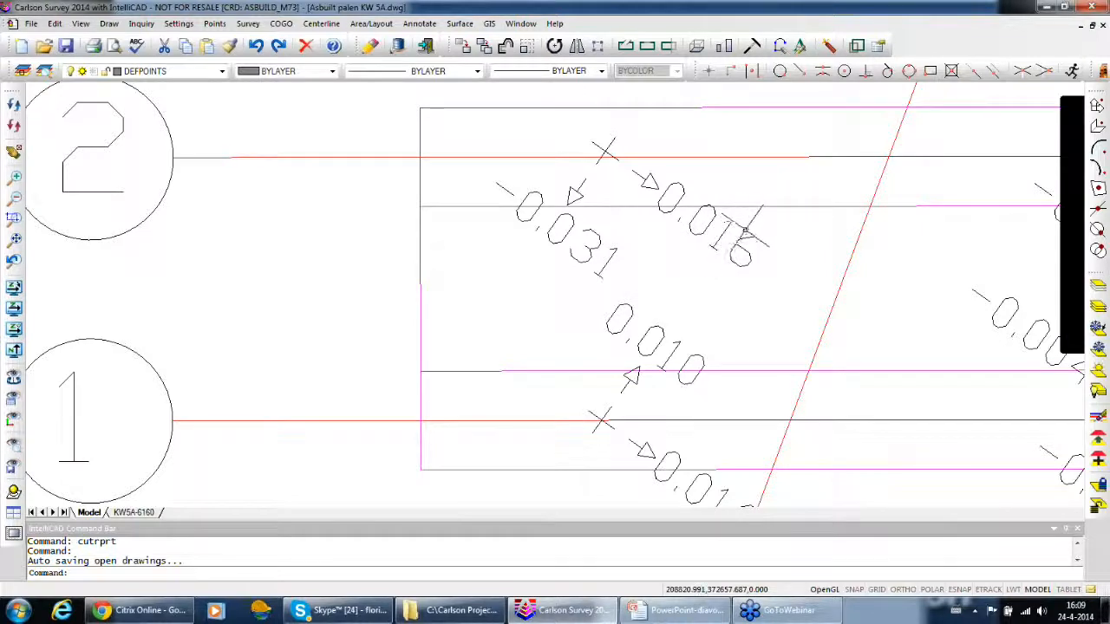
{"action": "scroll", "coordinate": [746, 231], "scroll_direction": "down", "scroll_amount": 4}
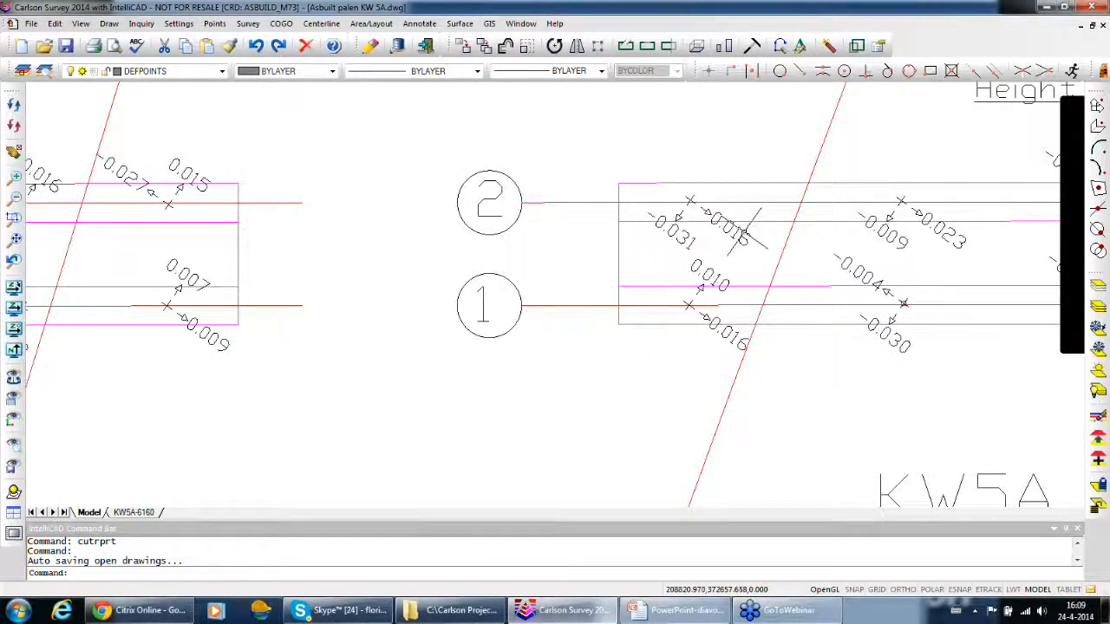
{"action": "middle_click_drag", "start_coordinate": [634, 309], "coordinate": [702, 274]}
{"action": "scroll", "coordinate": [703, 274], "scroll_direction": "down", "scroll_amount": 4}
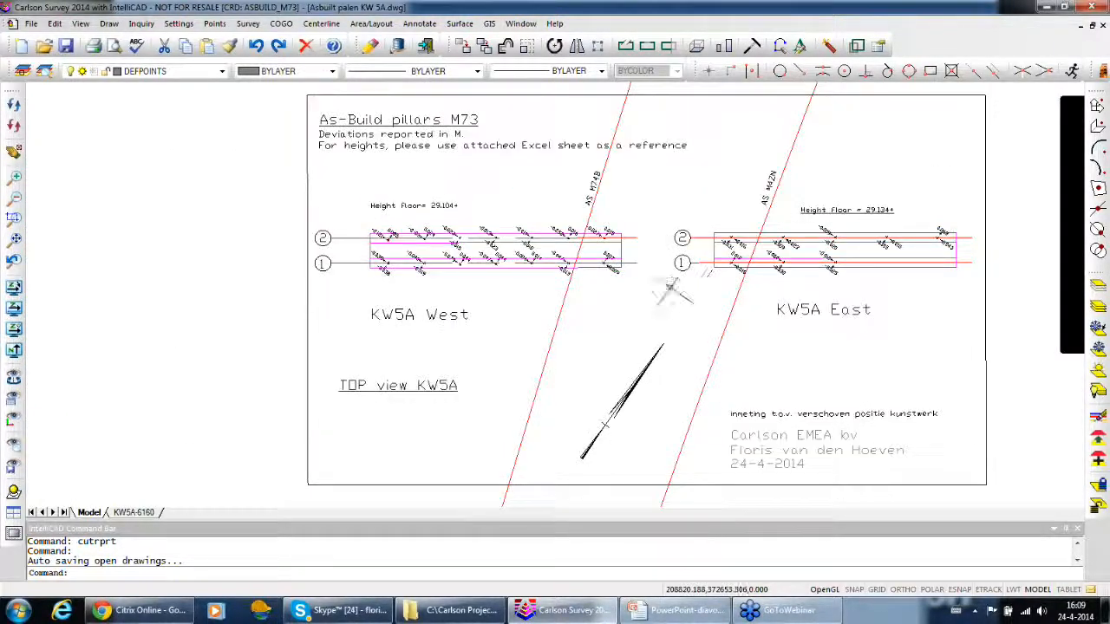
Isolate the DELTA_SYM layer using one of the deviation labels in the upper pile row of KW5A West
{"action": "scroll", "coordinate": [486, 241], "scroll_direction": "up", "scroll_amount": 2}
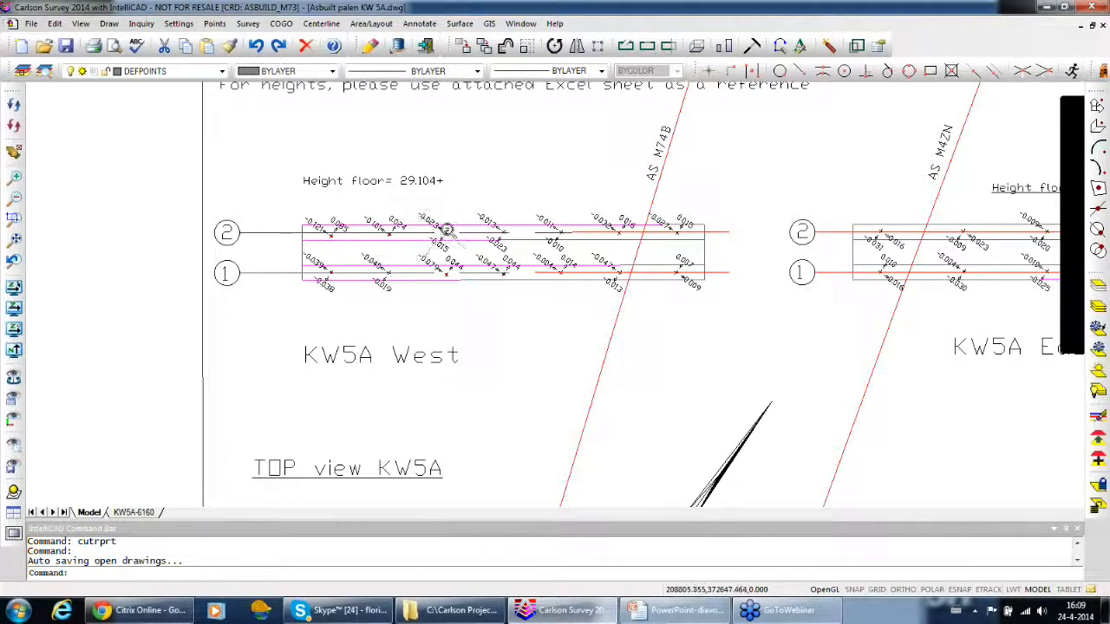
{"action": "scroll", "coordinate": [442, 231], "scroll_direction": "up", "scroll_amount": 4}
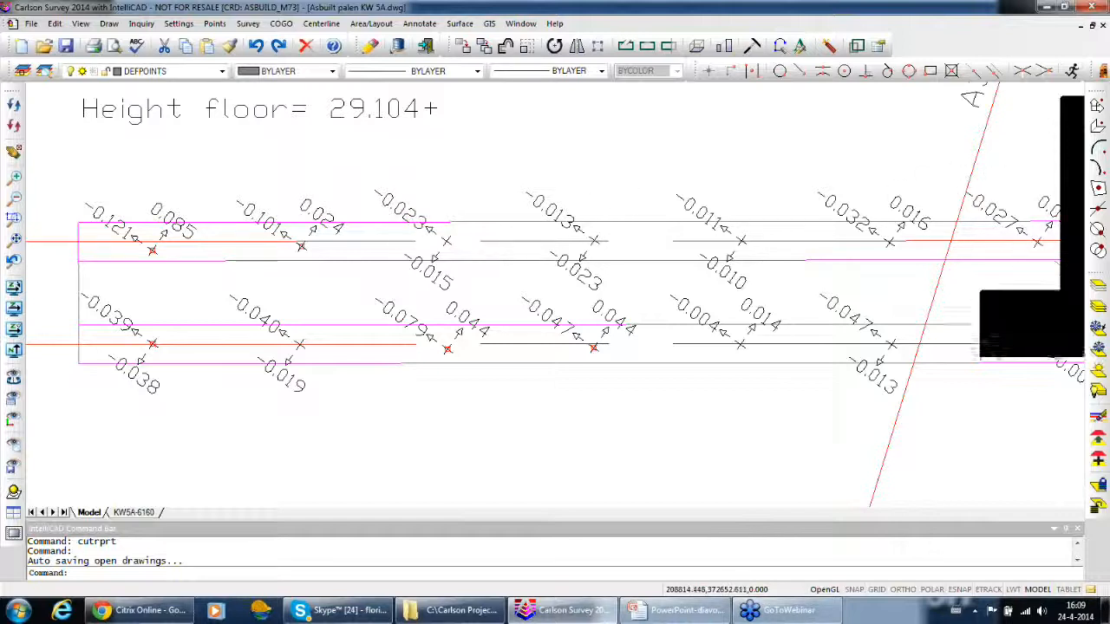
{"action": "left_click", "coordinate": [1099, 130]}
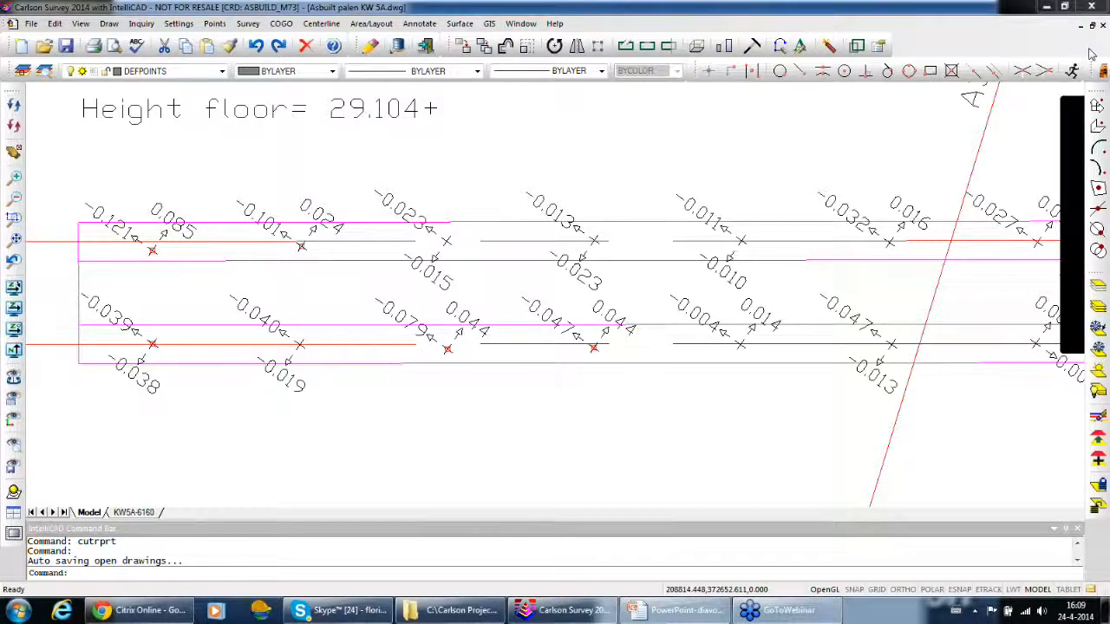
{"action": "left_click", "coordinate": [1098, 289]}
{"action": "left_click", "coordinate": [830, 198]}
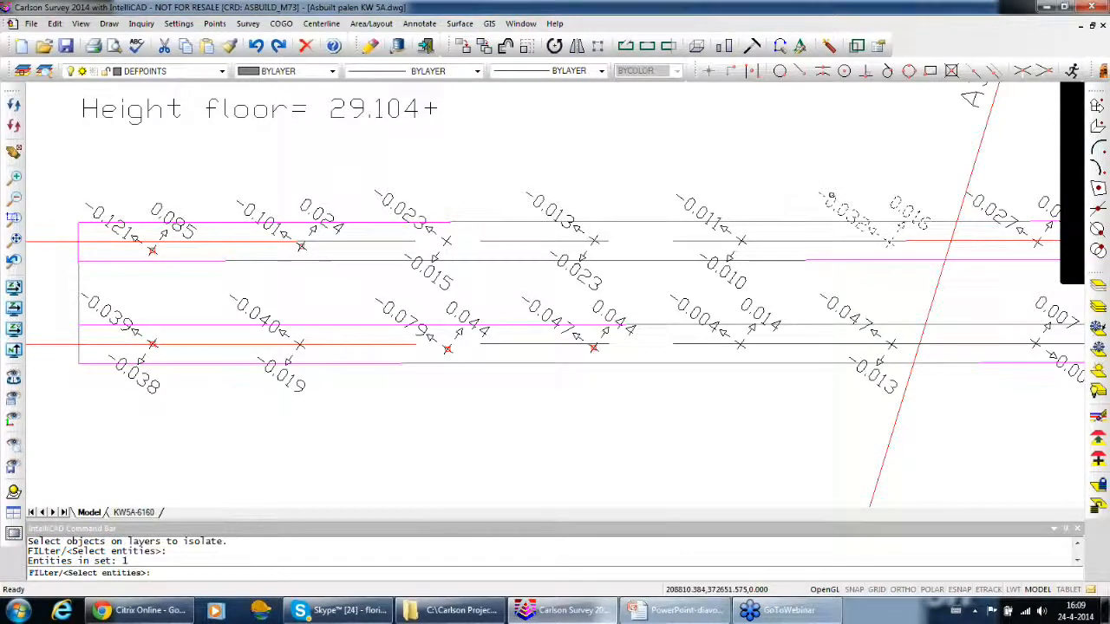
{"action": "key", "text": "Return"}
Delete all the isolated deviation symbols of KW5A West and East, and restore the other drawing layers
{"action": "scroll", "coordinate": [924, 251], "scroll_direction": "down", "scroll_amount": 6}
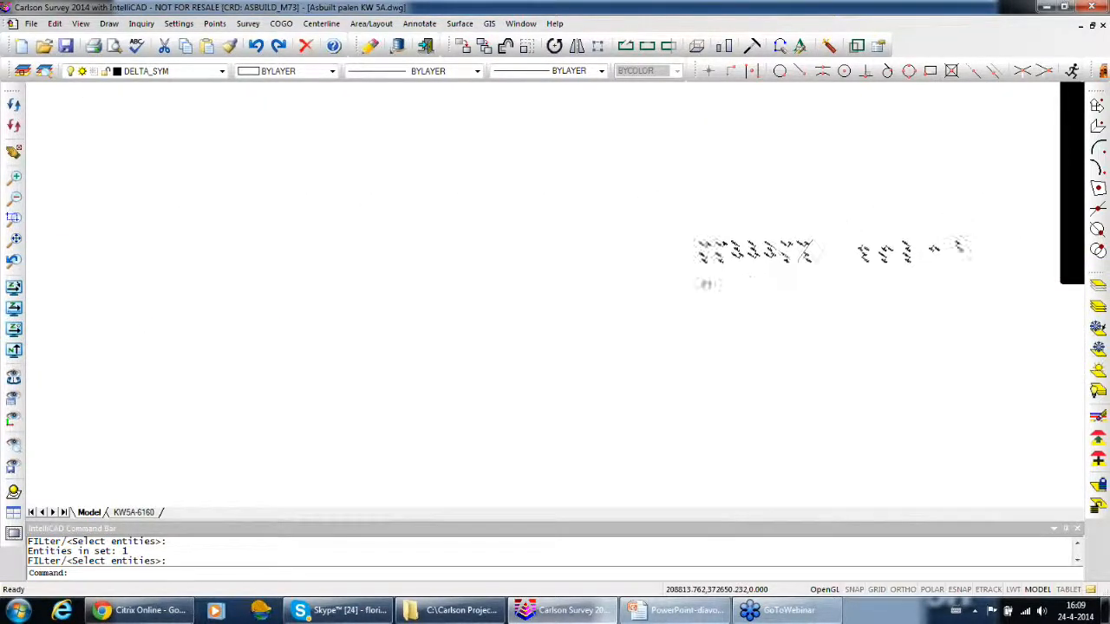
{"action": "left_click", "coordinate": [838, 346]}
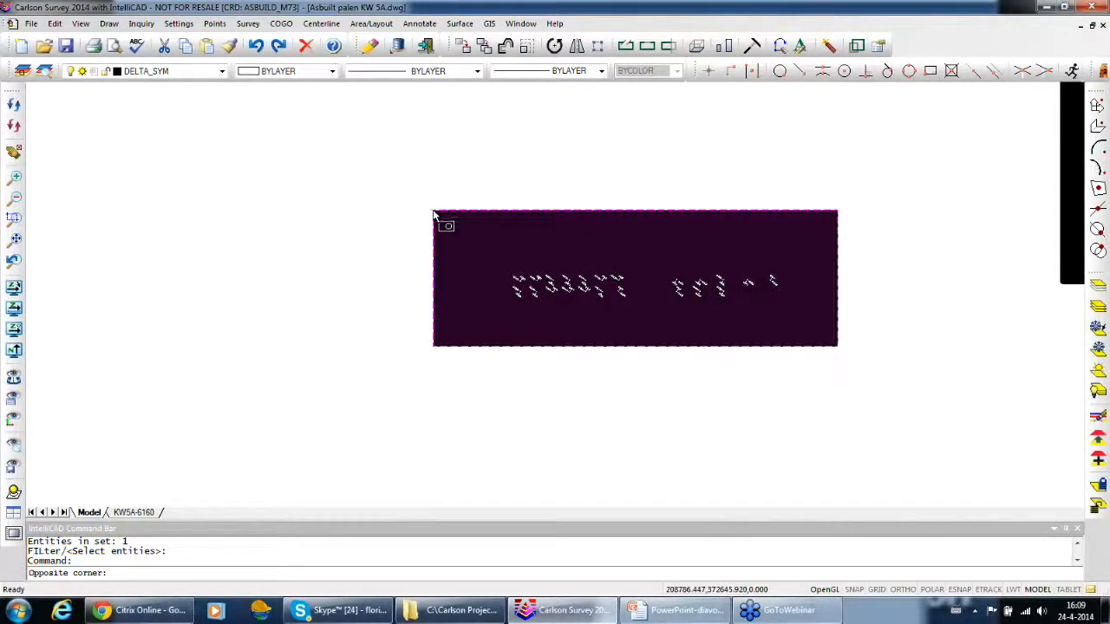
{"action": "left_click", "coordinate": [434, 212]}
{"action": "key", "text": "Delete"}
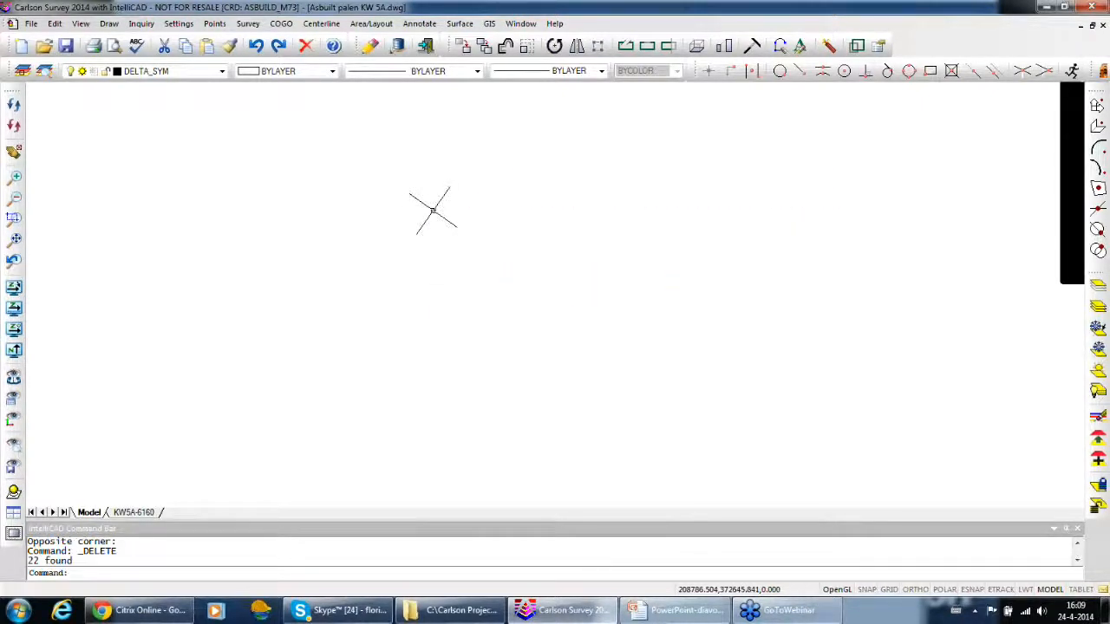
{"action": "left_click", "coordinate": [1098, 307]}
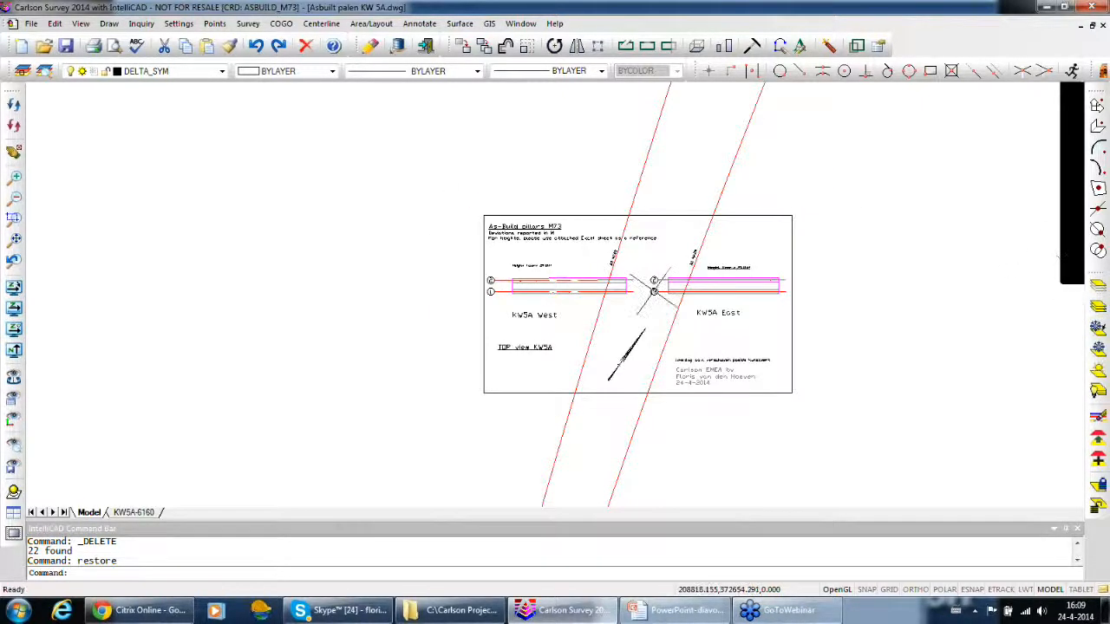
{"action": "scroll", "coordinate": [653, 288], "scroll_direction": "up", "scroll_amount": 5}
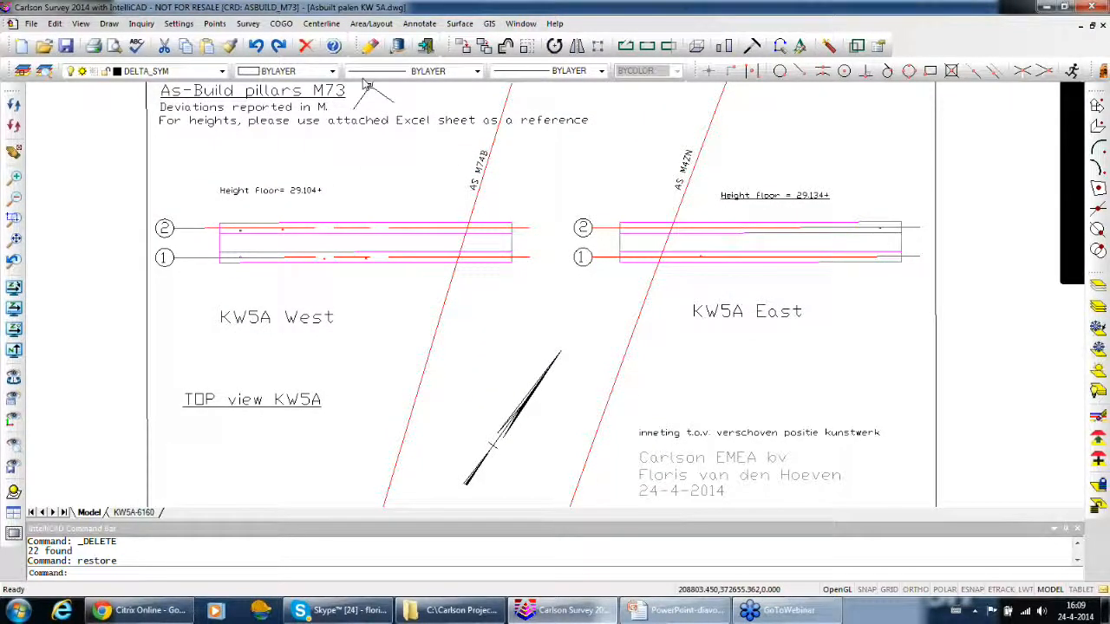
{"action": "mouse_move", "coordinate": [396, 169]}
{"action": "middle_mouse_down"}
{"action": "mouse_move", "coordinate": [454, 147]}
{"action": "mouse_move", "coordinate": [466, 172]}
{"action": "middle_mouse_up"}
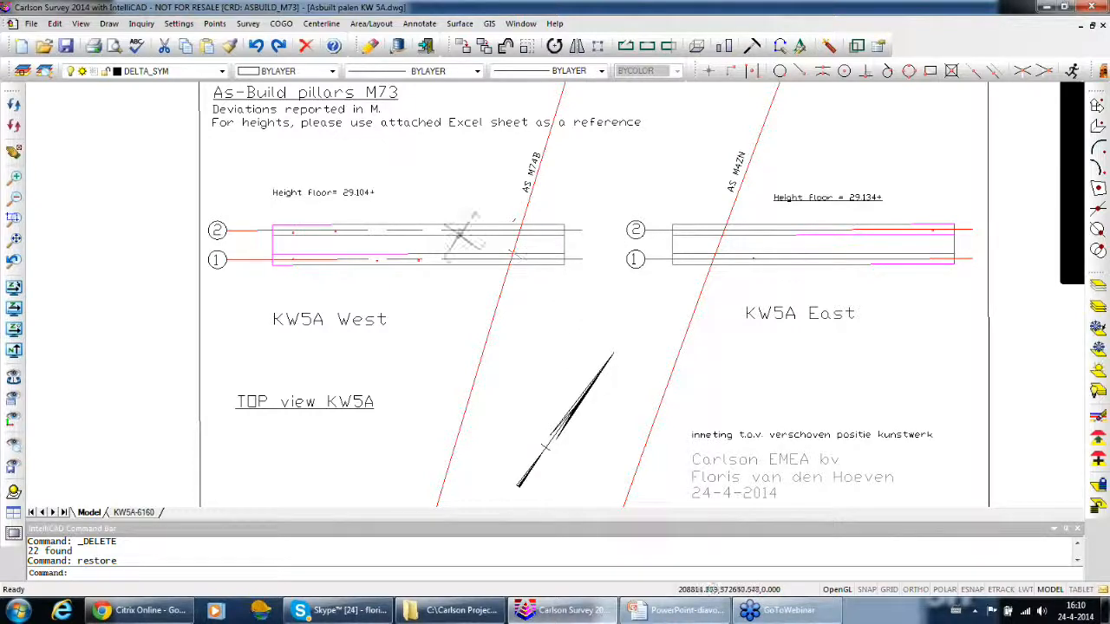
Start designing a centerline that replaces the file Asbuilt palen M73.cl, using layers CLINE and TANGENT and starting station 0.00
{"action": "scroll", "coordinate": [354, 224], "scroll_direction": "up", "scroll_amount": 2}
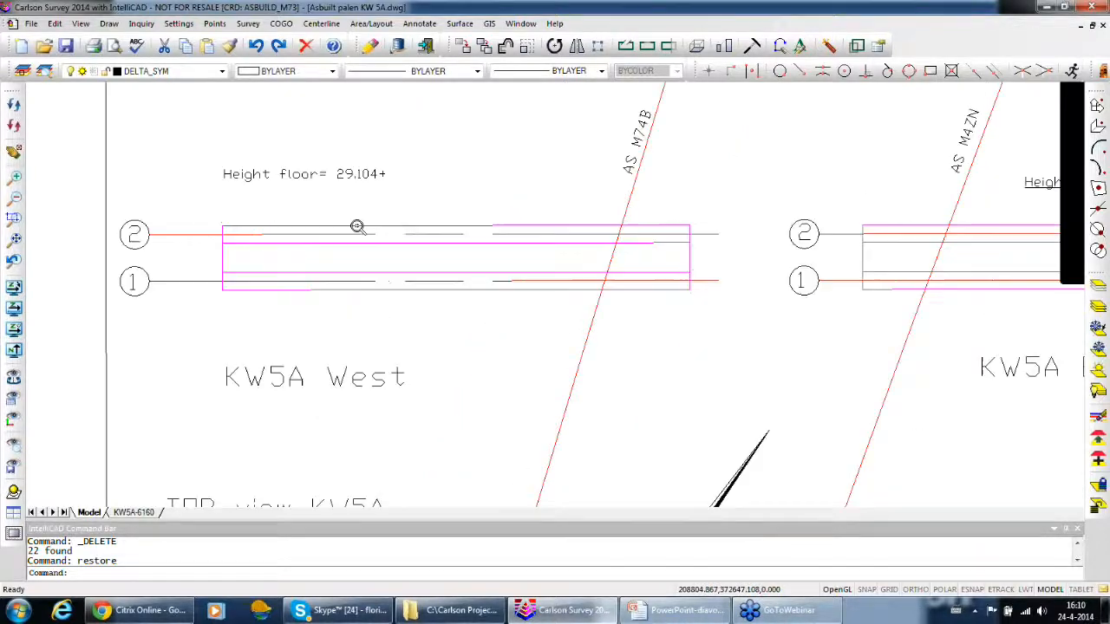
{"action": "left_click", "coordinate": [322, 24]}
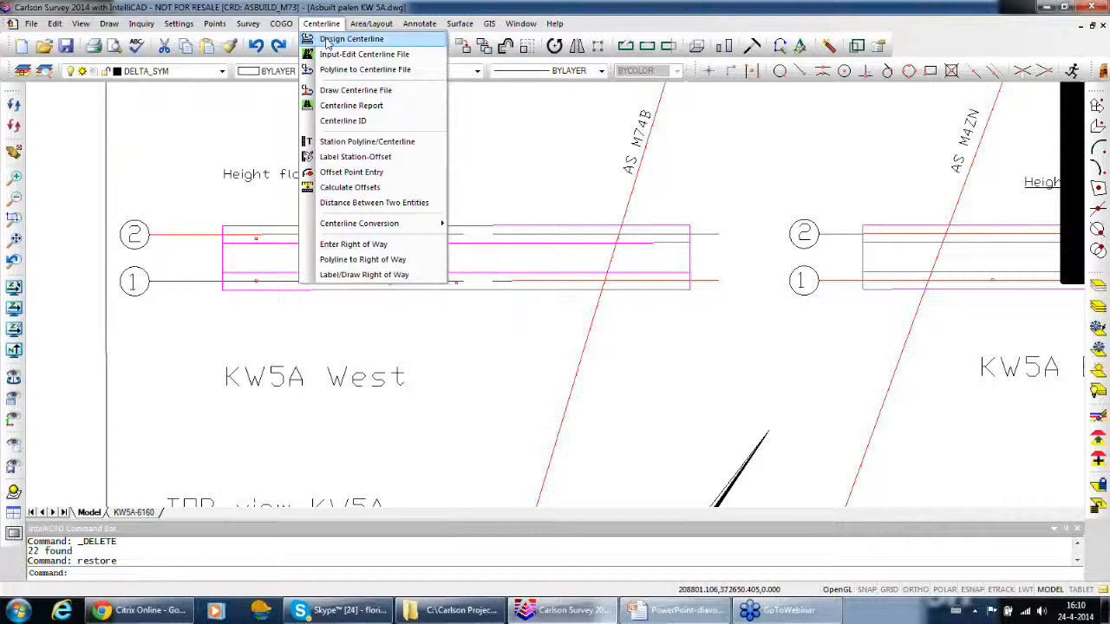
{"action": "left_click", "coordinate": [347, 39]}
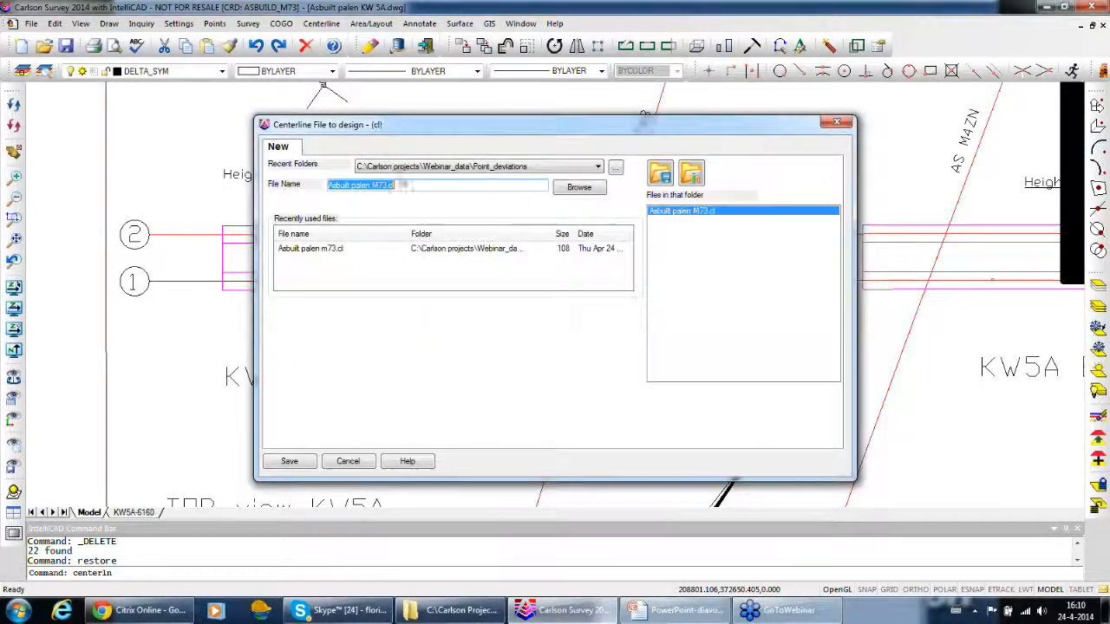
{"action": "left_click", "coordinate": [295, 249]}
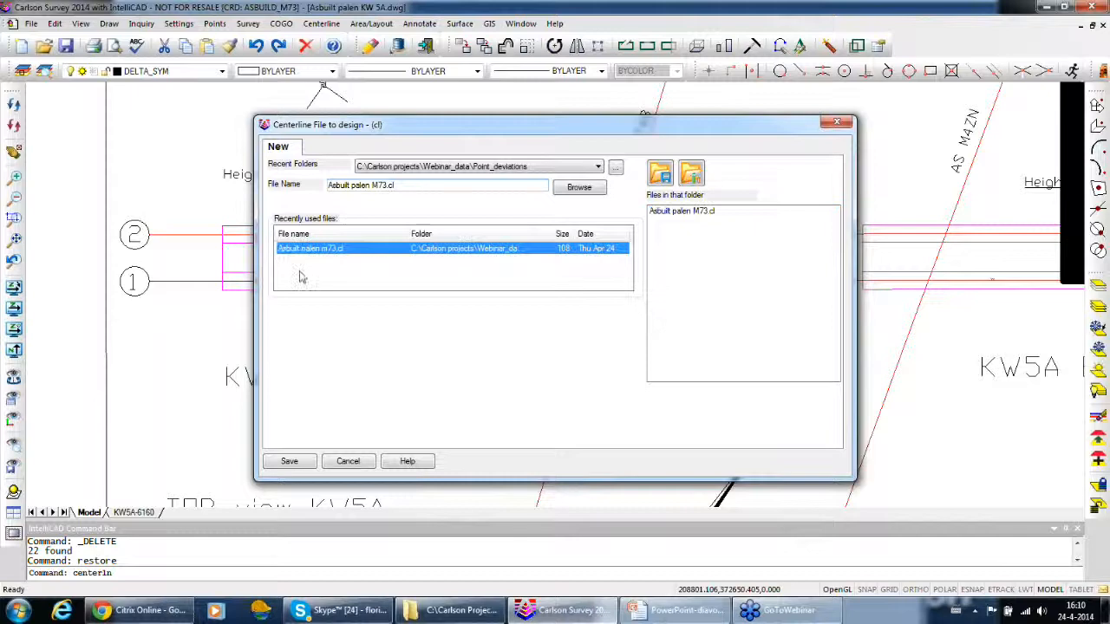
{"action": "left_click", "coordinate": [295, 463]}
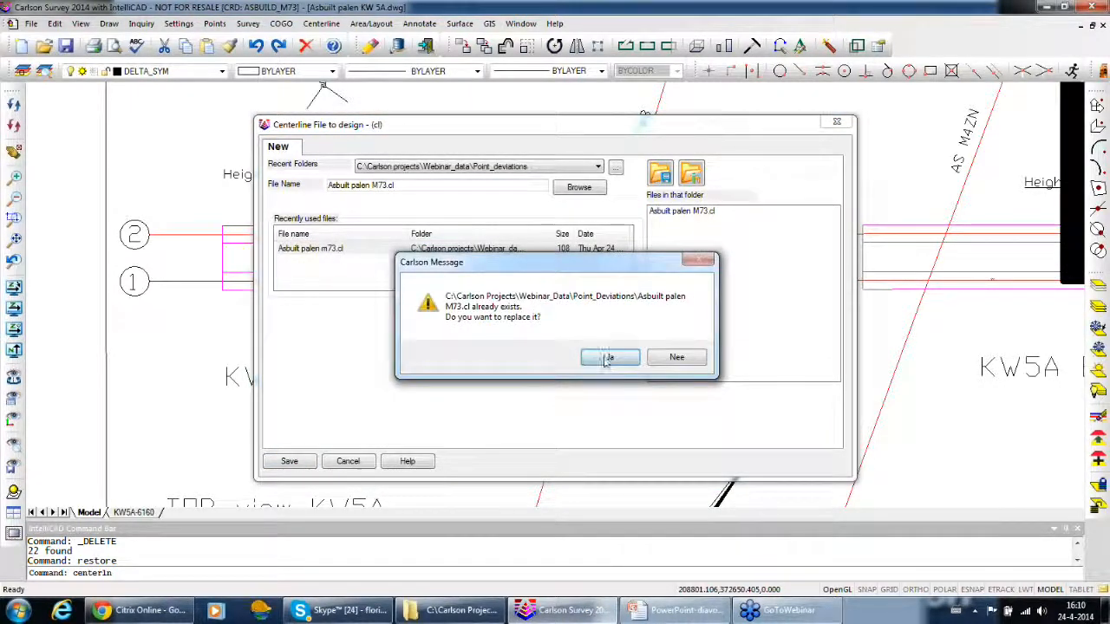
{"action": "left_click", "coordinate": [609, 358]}
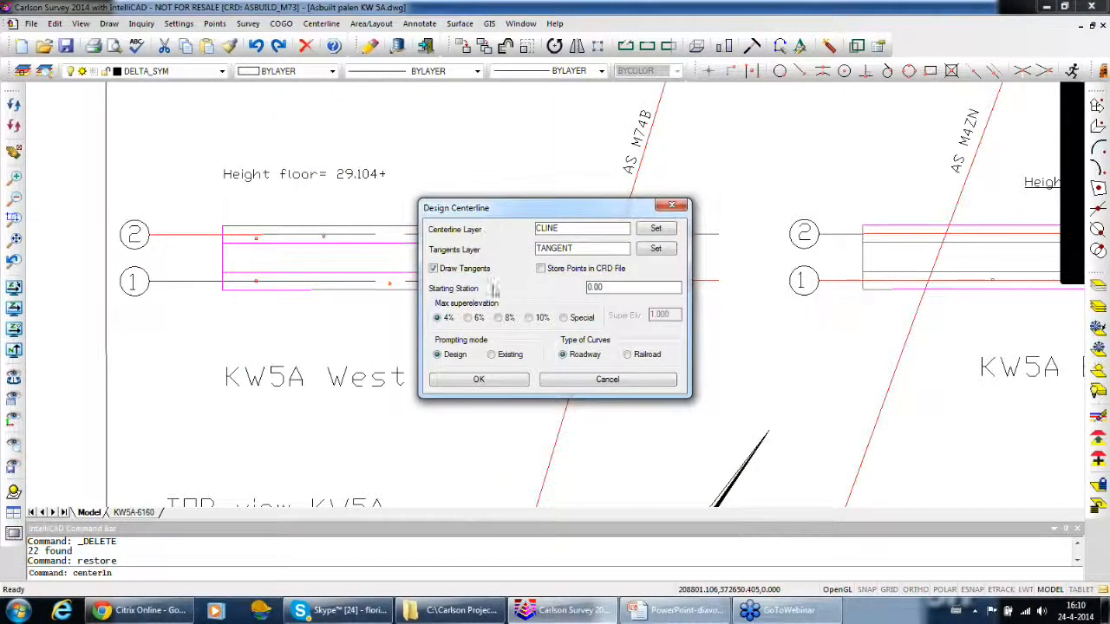
{"action": "left_click", "coordinate": [479, 381]}
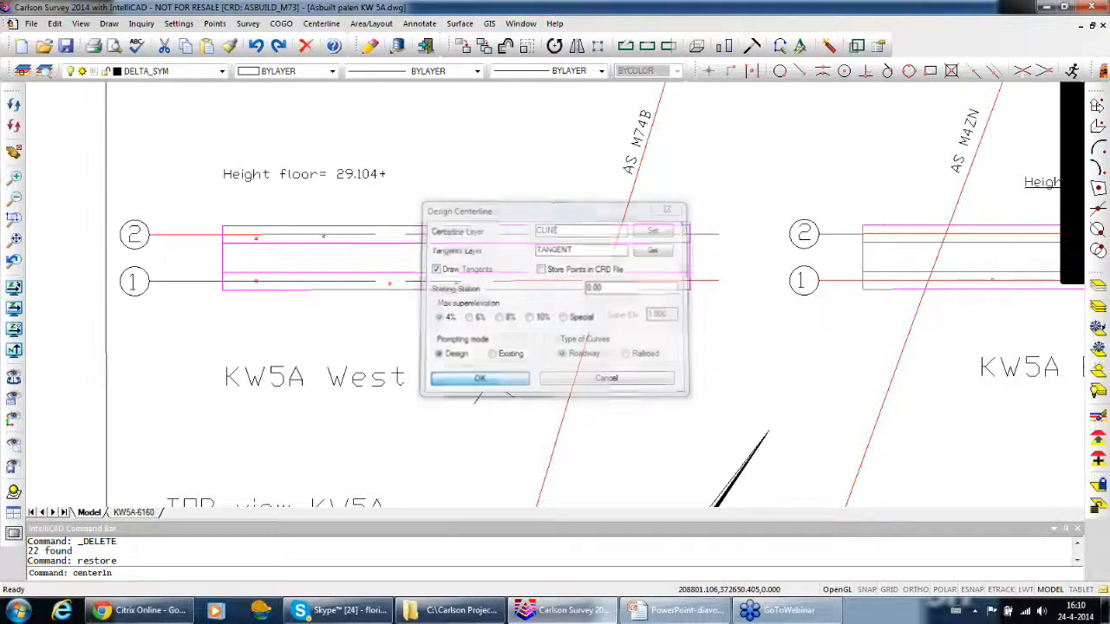
Draw the centerline as one straight line from the upper-left endpoint of KW5A West to the upper-right endpoint of KW5A East
{"action": "left_click", "coordinate": [800, 70]}
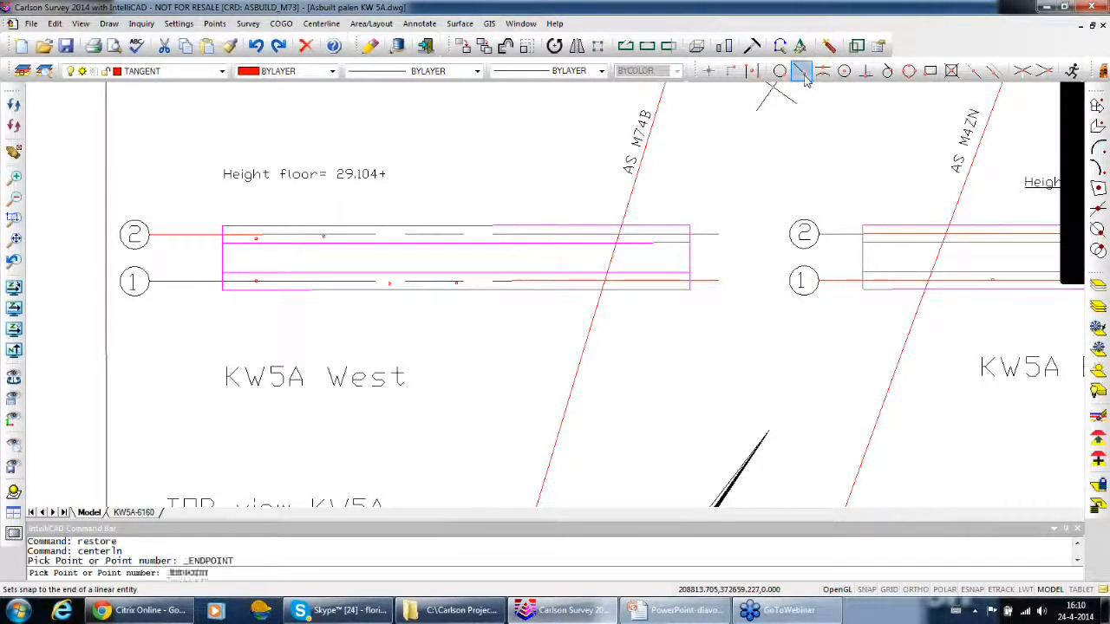
{"action": "left_click", "coordinate": [218, 226]}
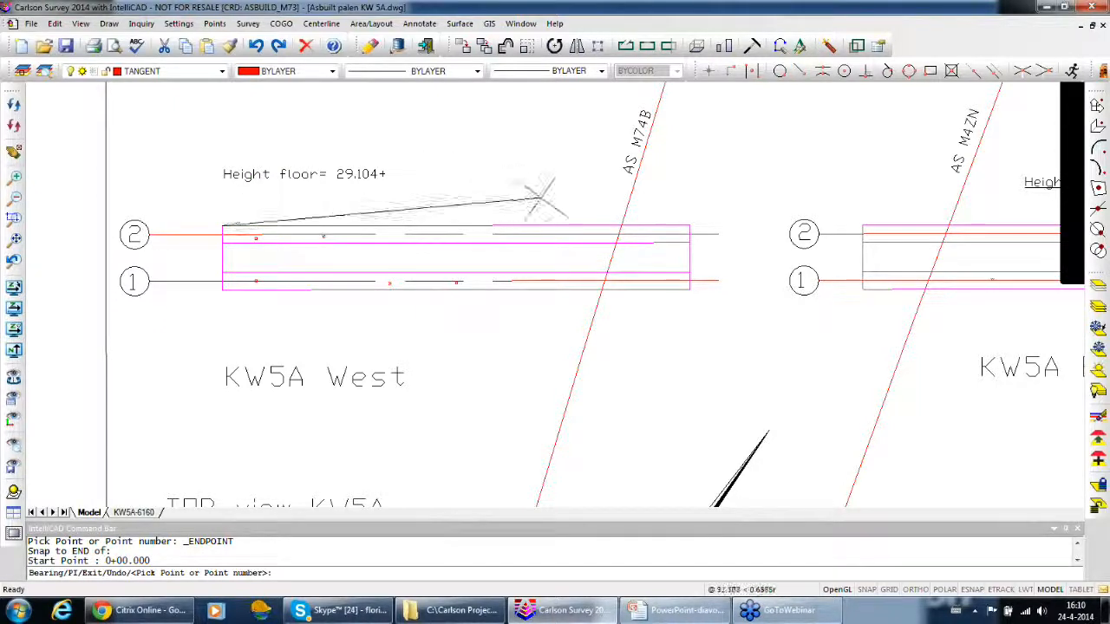
{"action": "middle_click_drag", "start_coordinate": [789, 196], "coordinate": [297, 251]}
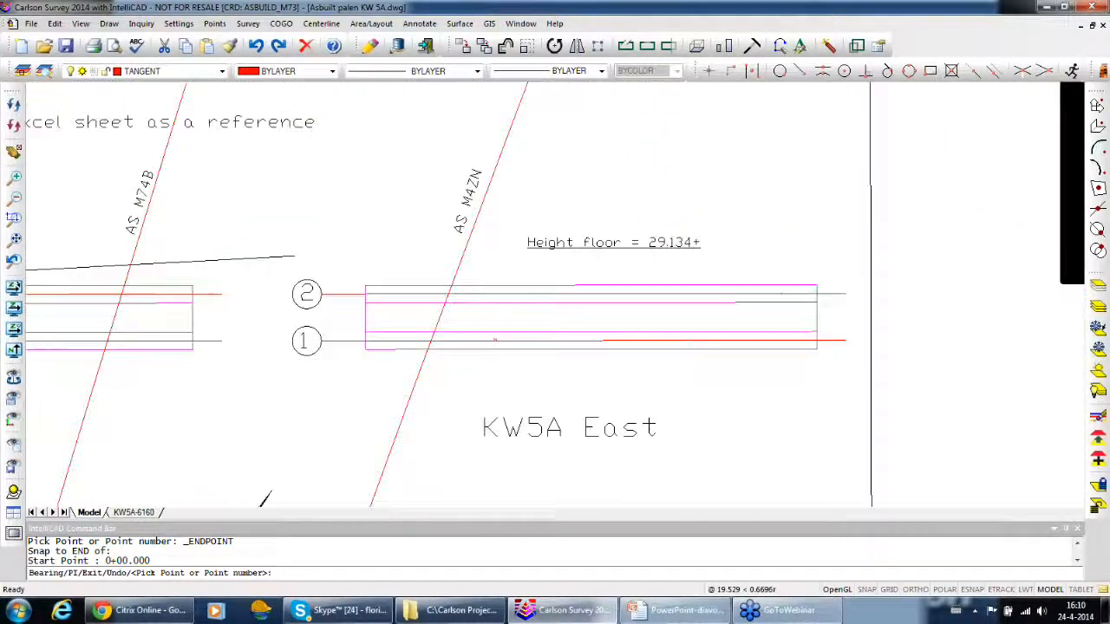
{"action": "left_click", "coordinate": [800, 72]}
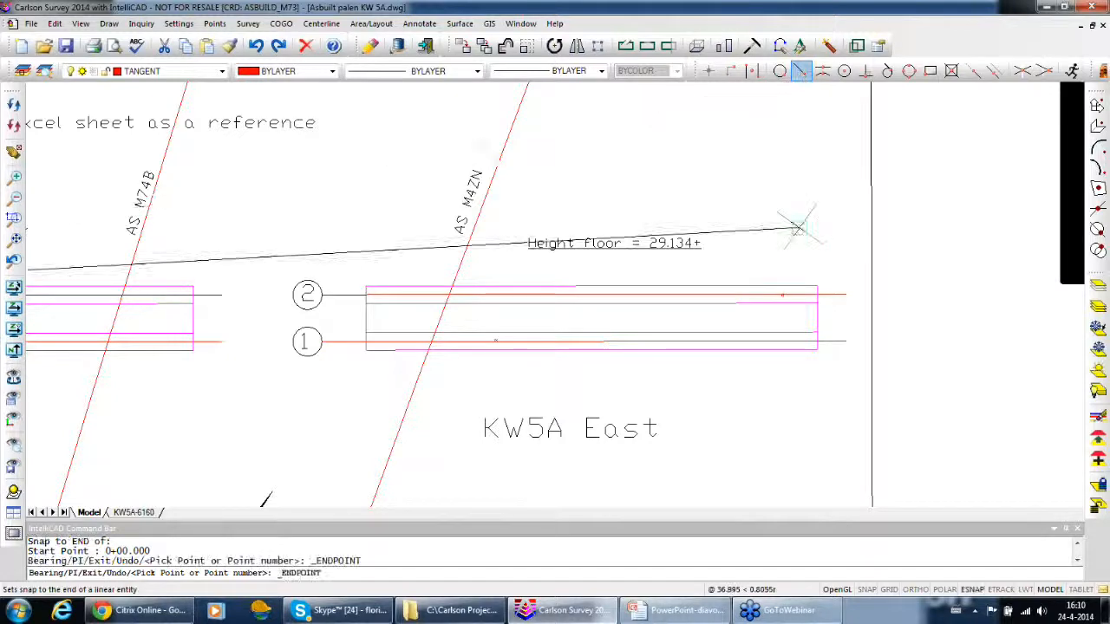
{"action": "left_click", "coordinate": [797, 279]}
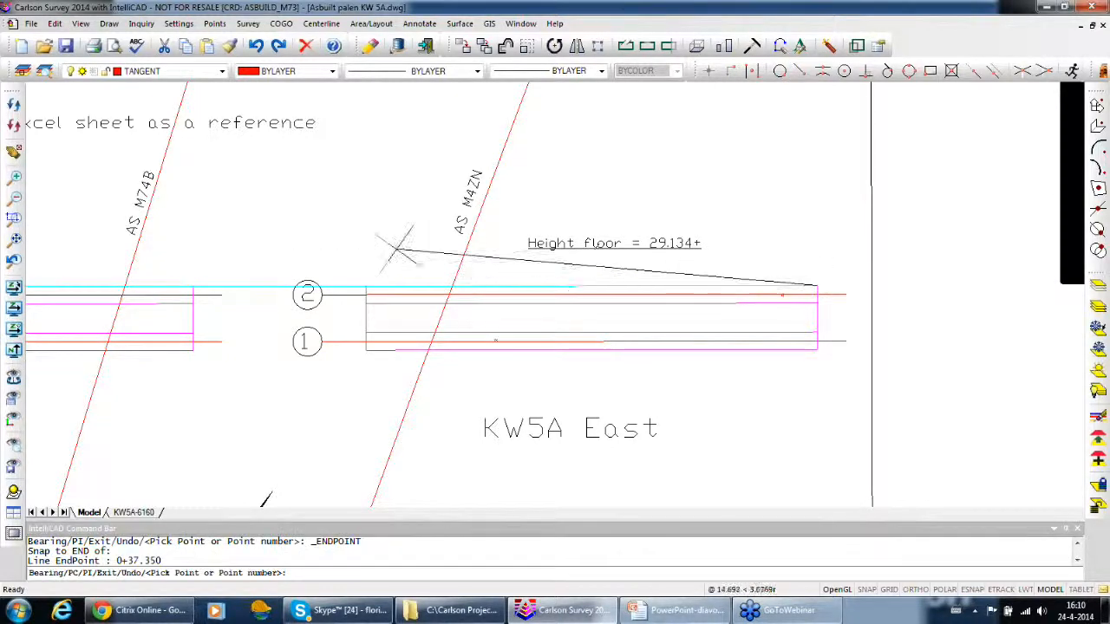
{"action": "key", "text": "Return"}
{"action": "scroll", "coordinate": [312, 270], "scroll_direction": "down", "scroll_amount": 2}
{"action": "mouse_move", "coordinate": [312, 270]}
{"action": "middle_mouse_down"}
{"action": "mouse_move", "coordinate": [488, 253]}
{"action": "mouse_move", "coordinate": [607, 273]}
{"action": "middle_mouse_up"}
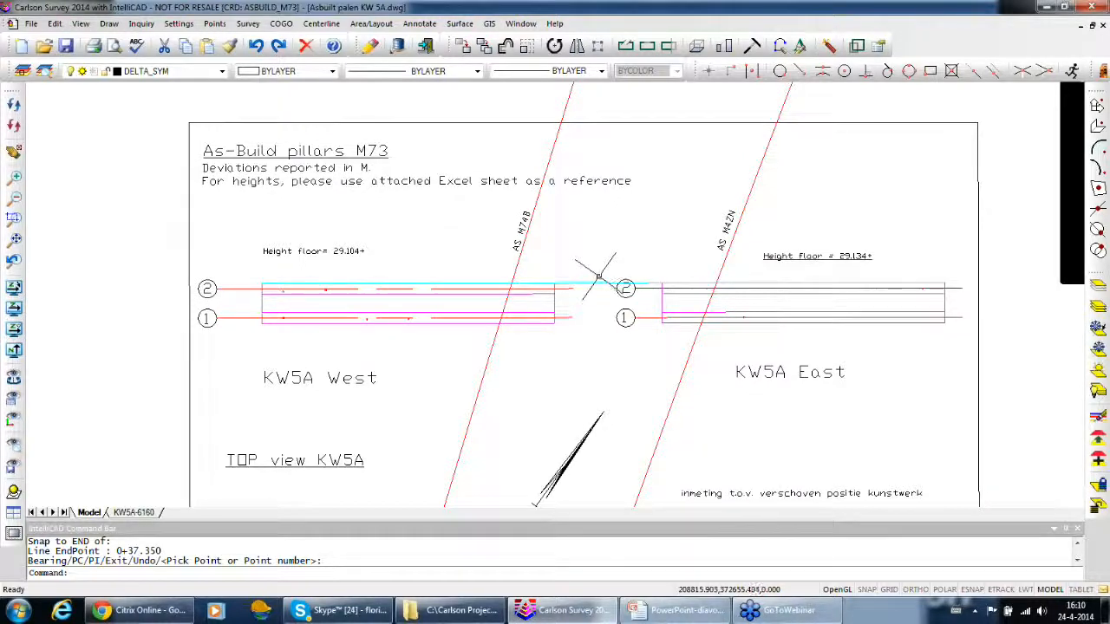
Create a cut sheet and import as-built points 1-22 from AsBuild_M73.crd
{"action": "left_click", "coordinate": [248, 23]}
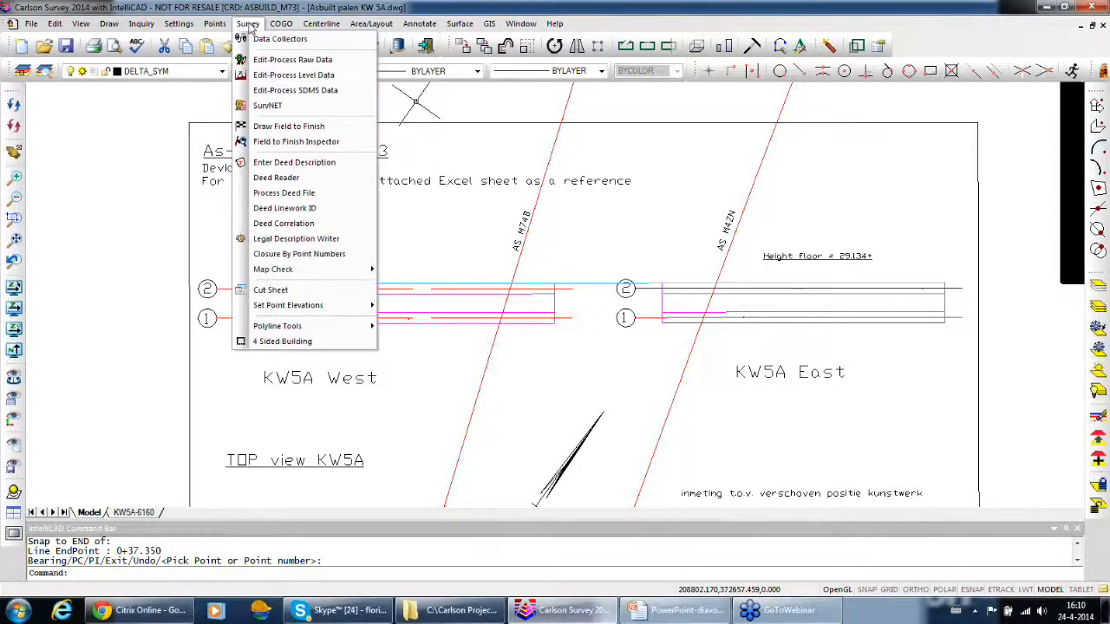
{"action": "left_click", "coordinate": [288, 296]}
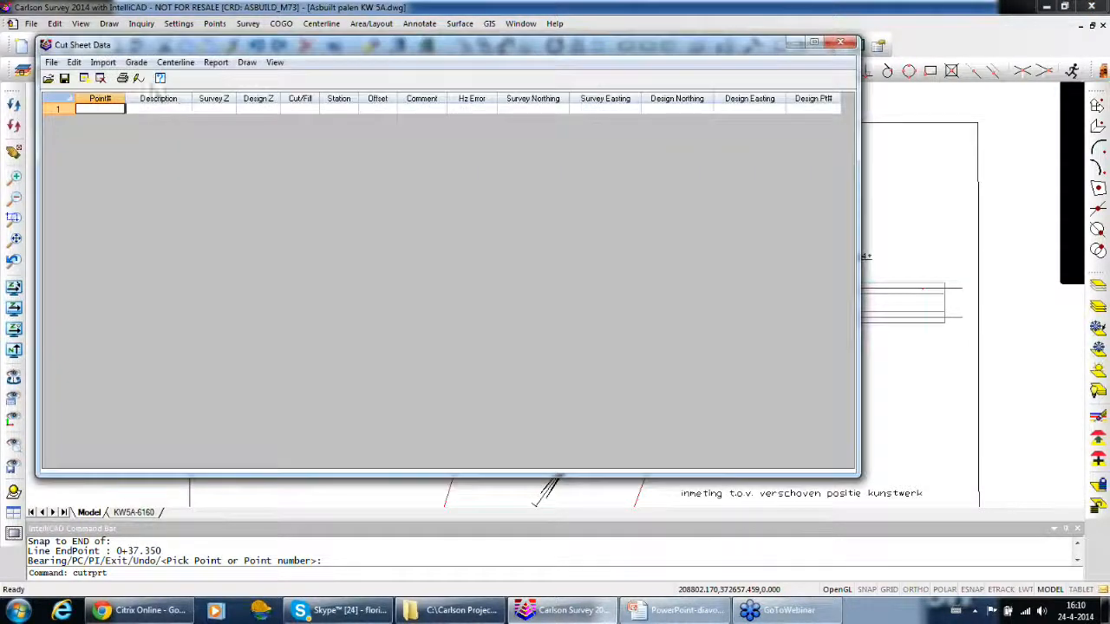
{"action": "left_click", "coordinate": [104, 63]}
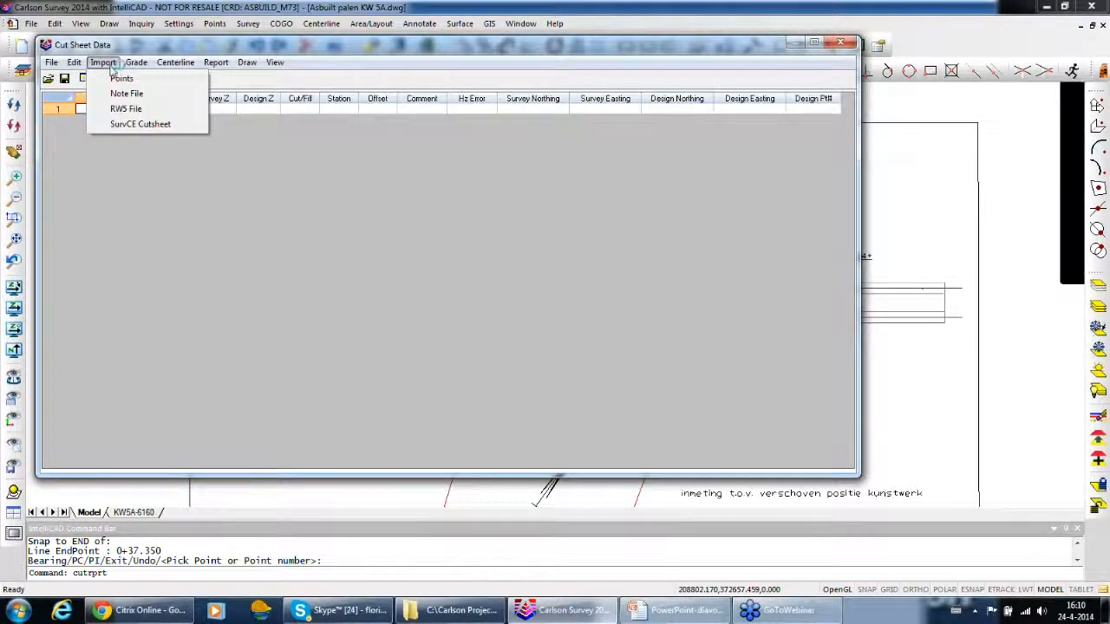
{"action": "left_click", "coordinate": [121, 79]}
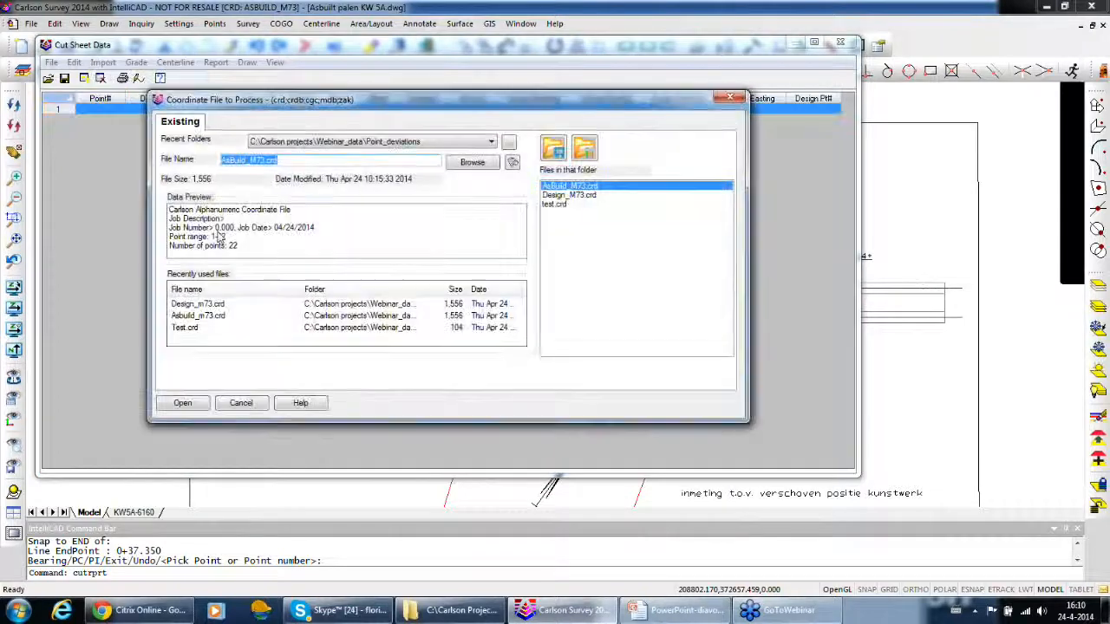
{"action": "left_click", "coordinate": [213, 317]}
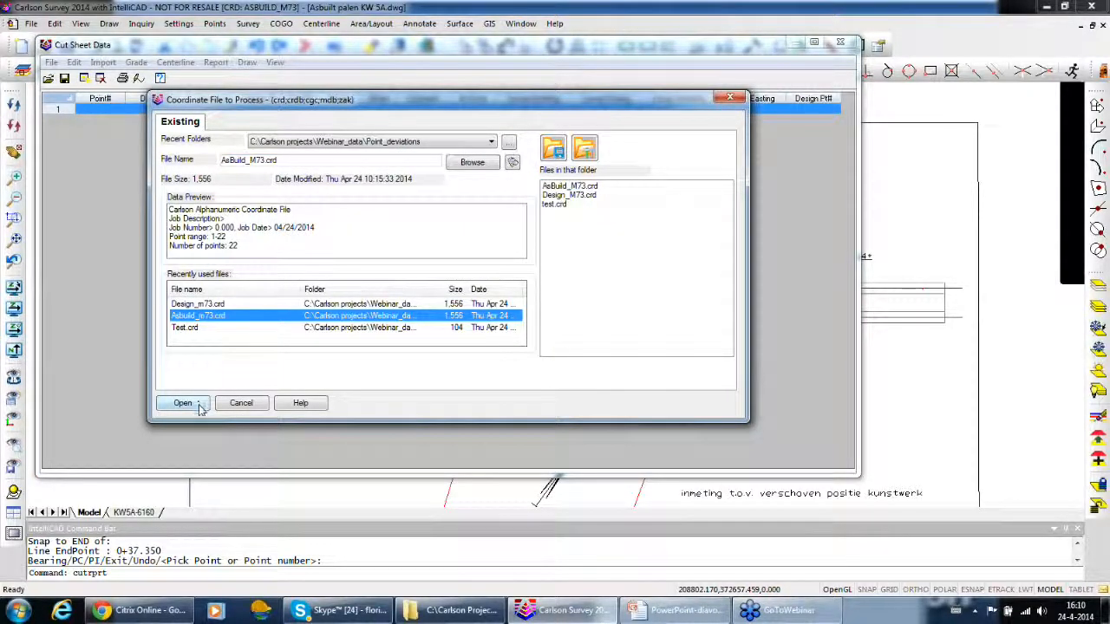
{"action": "left_click", "coordinate": [183, 403]}
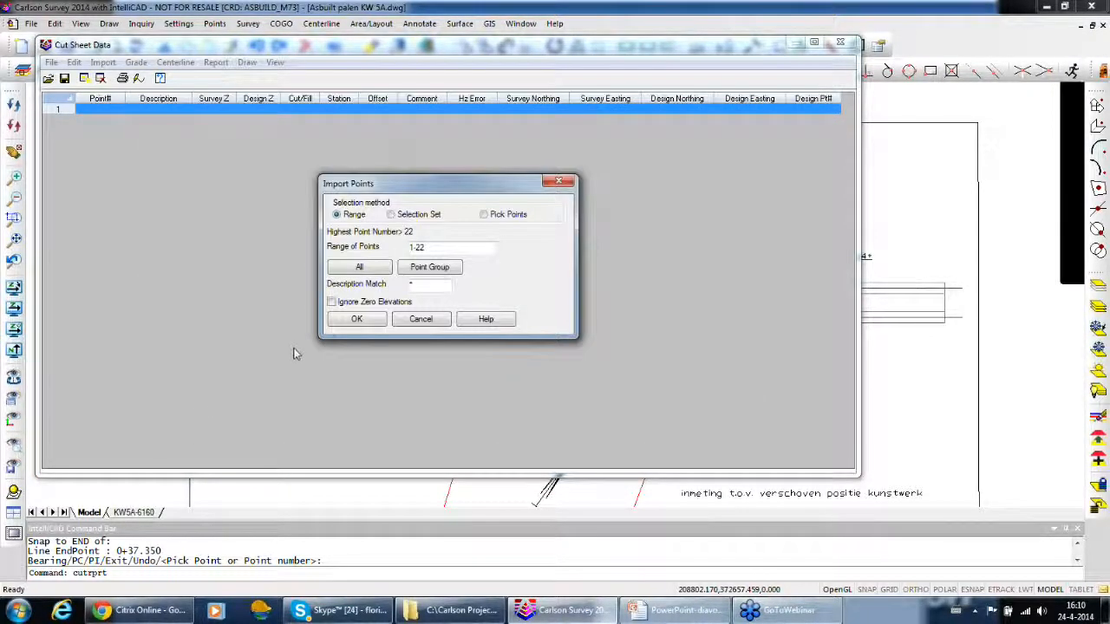
{"action": "left_click", "coordinate": [362, 319]}
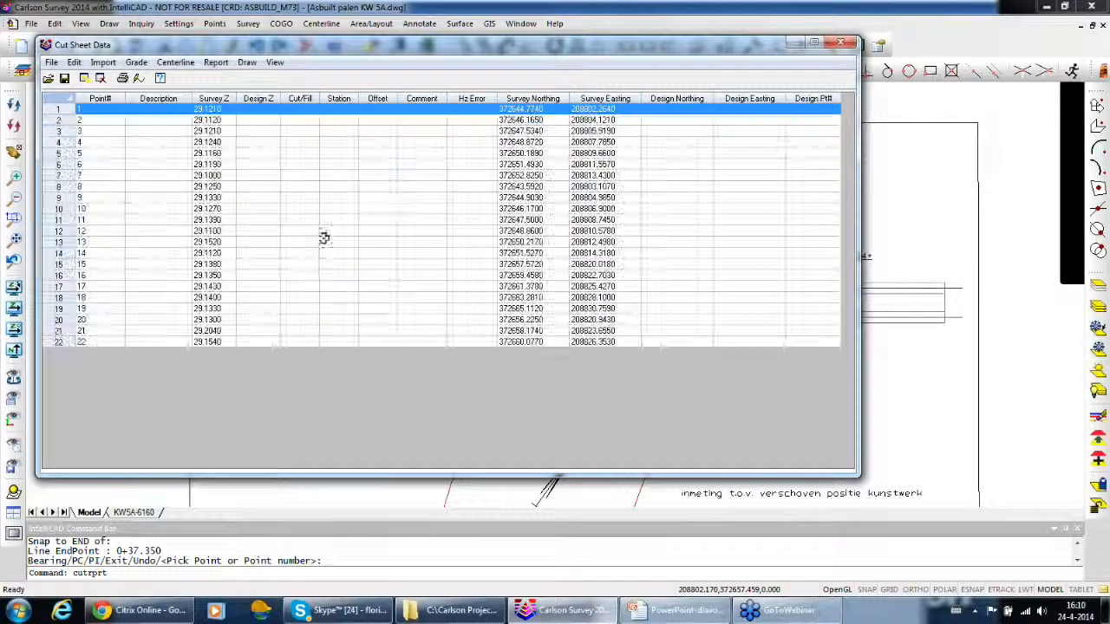
Grade the cut sheet against all design points in Design_M73.crd, matched by a distance tolerance of 0.40
{"action": "left_click", "coordinate": [137, 66]}
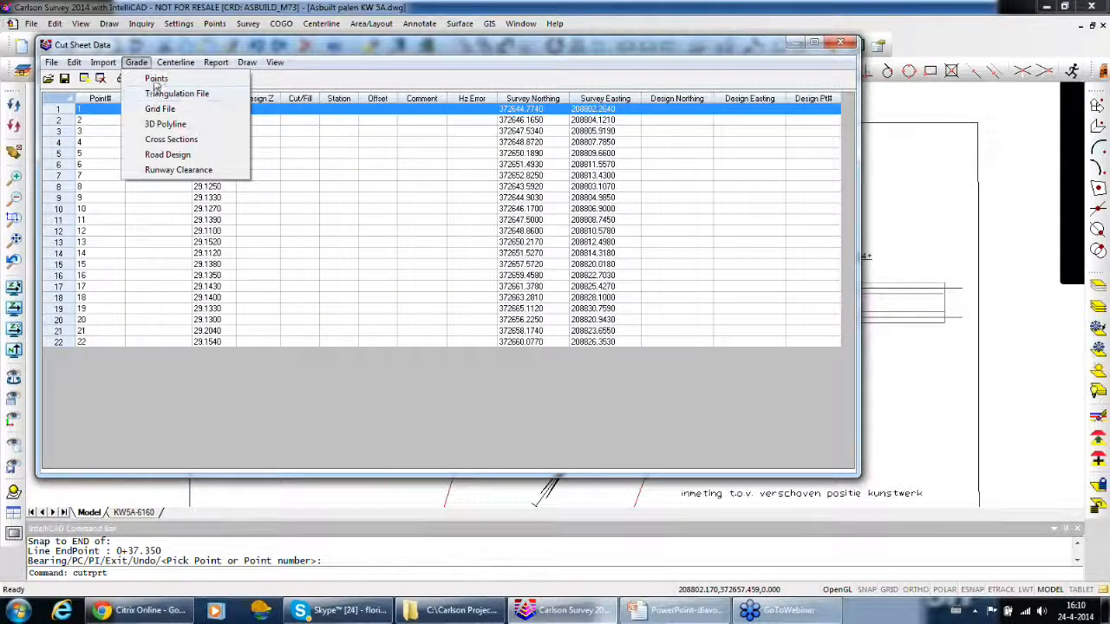
{"action": "left_click", "coordinate": [156, 79]}
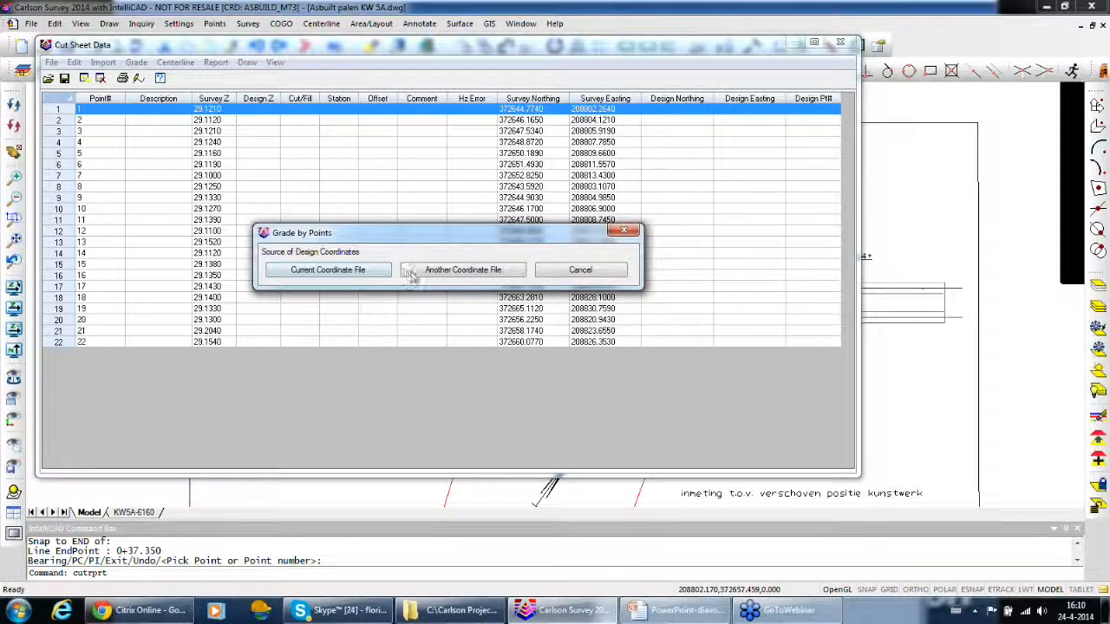
{"action": "left_click", "coordinate": [421, 276]}
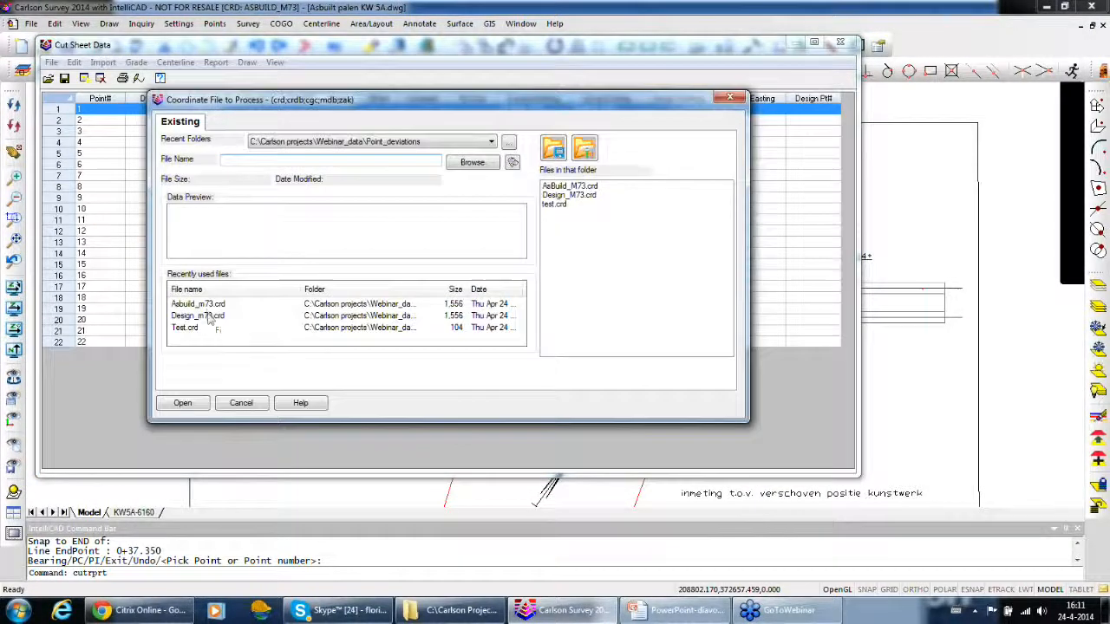
{"action": "left_click", "coordinate": [208, 317]}
{"action": "left_click", "coordinate": [182, 403]}
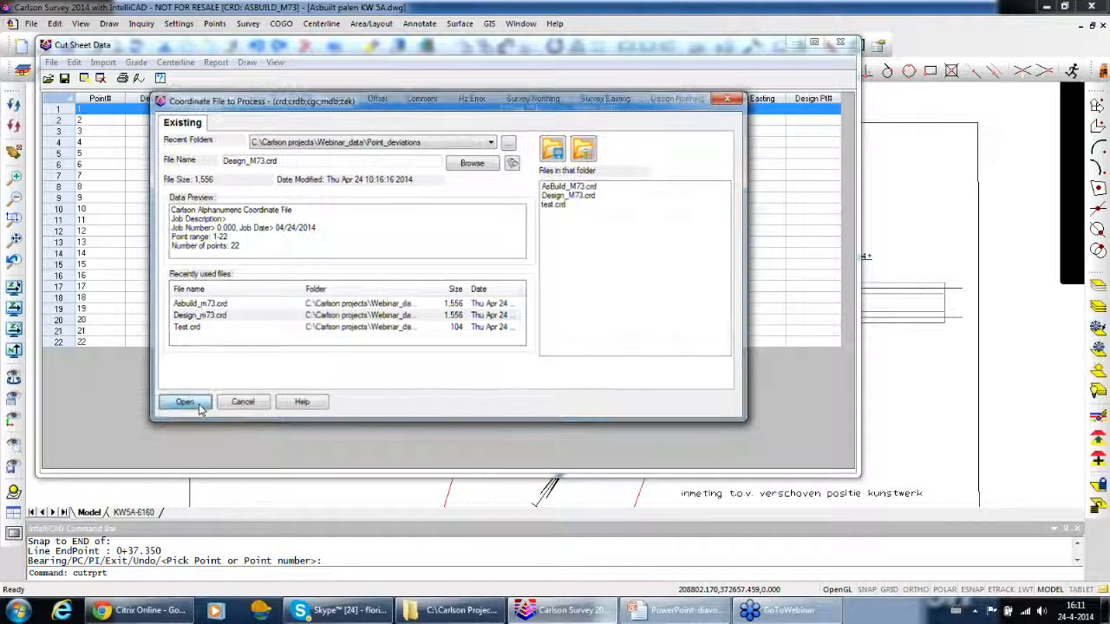
{"action": "left_click", "coordinate": [305, 233]}
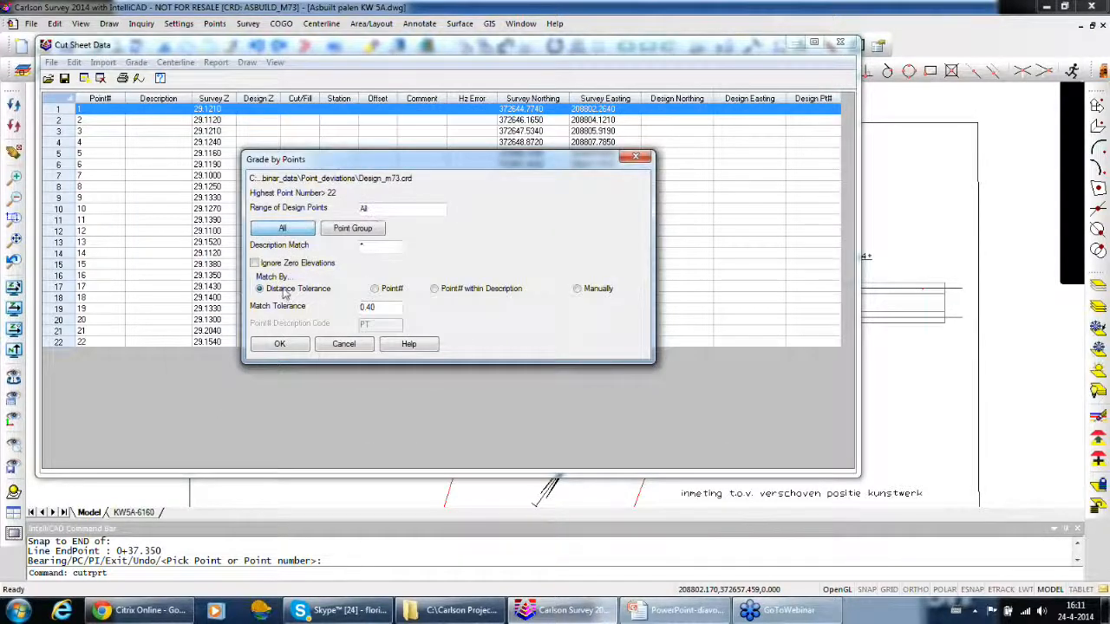
{"action": "left_click", "coordinate": [281, 345]}
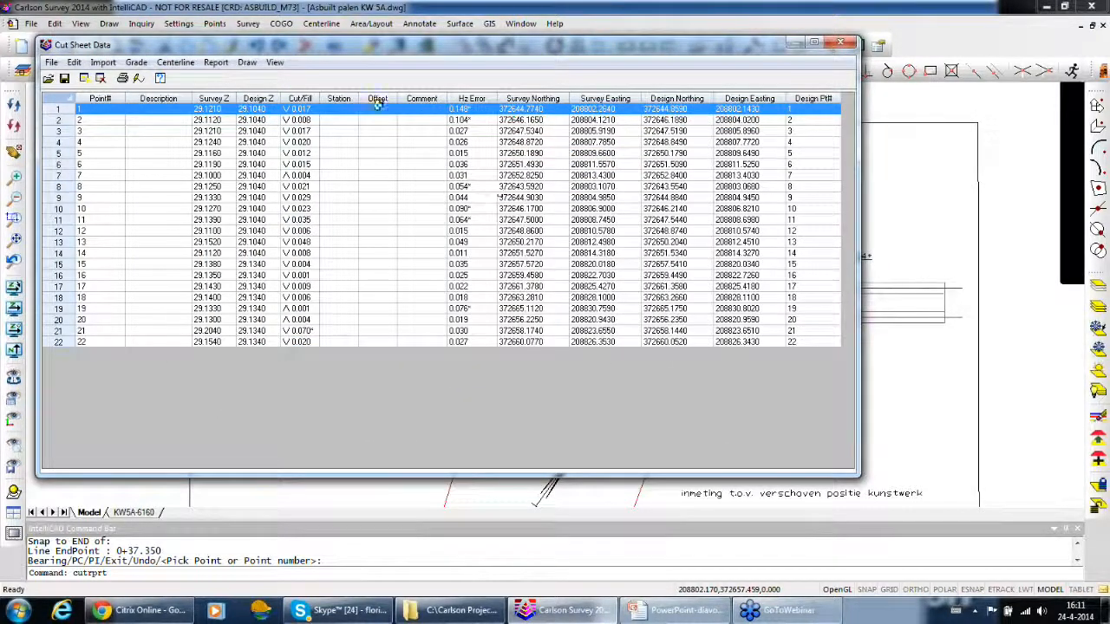
Configure the labels with 0.20 delta symbols on DELTA_SYM rotated by centerline, 0.10 spt24 marks on TOLERANCE, and no text labels
{"action": "left_click", "coordinate": [247, 65]}
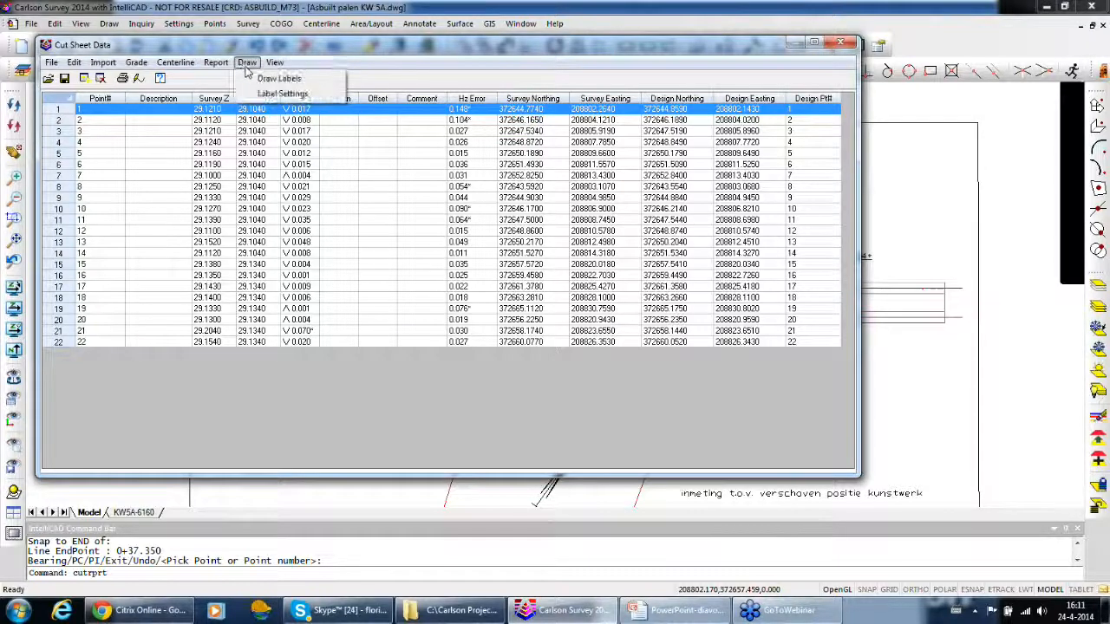
{"action": "left_click", "coordinate": [279, 96]}
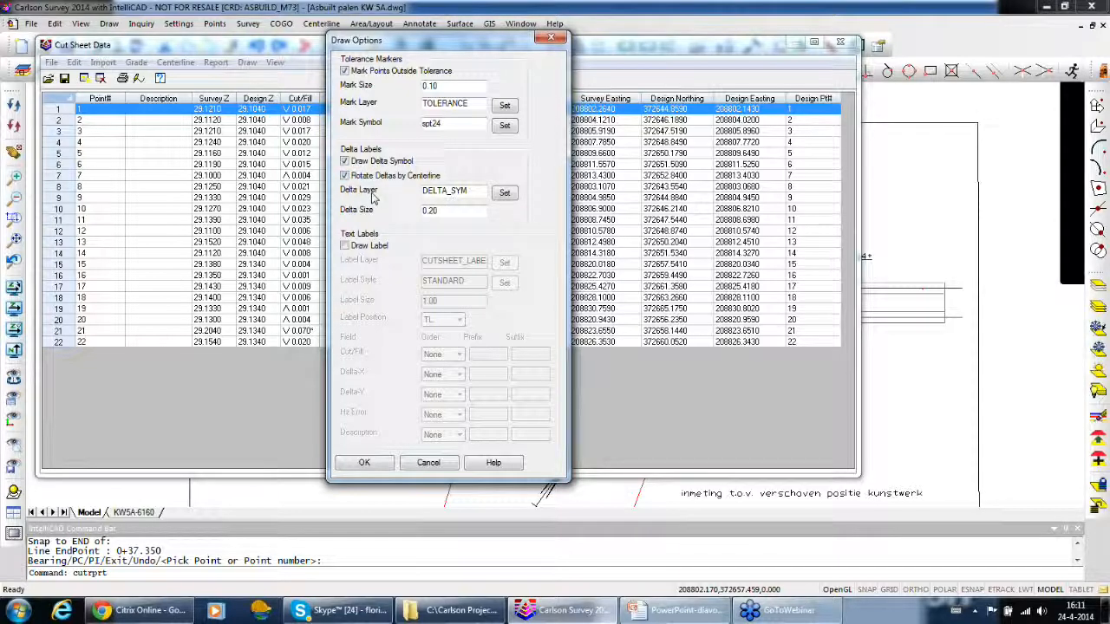
{"action": "left_click", "coordinate": [365, 463]}
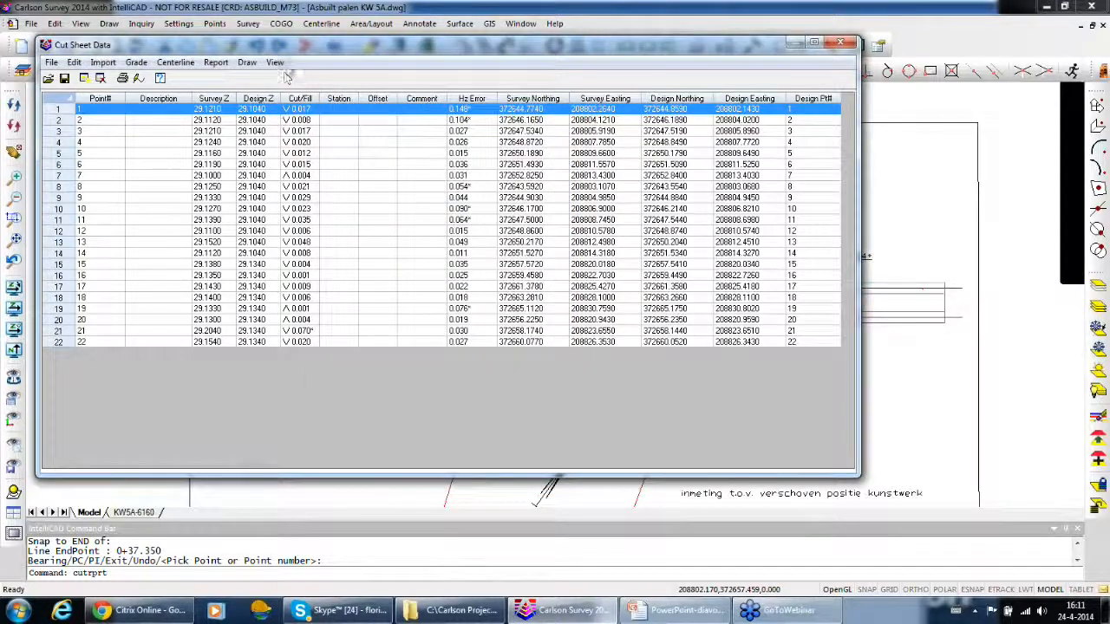
Draw the cut sheet labels rotated by the centerline file Asbuilt palen M73.cl, and close the cut sheet without saving changes
{"action": "left_click", "coordinate": [247, 63]}
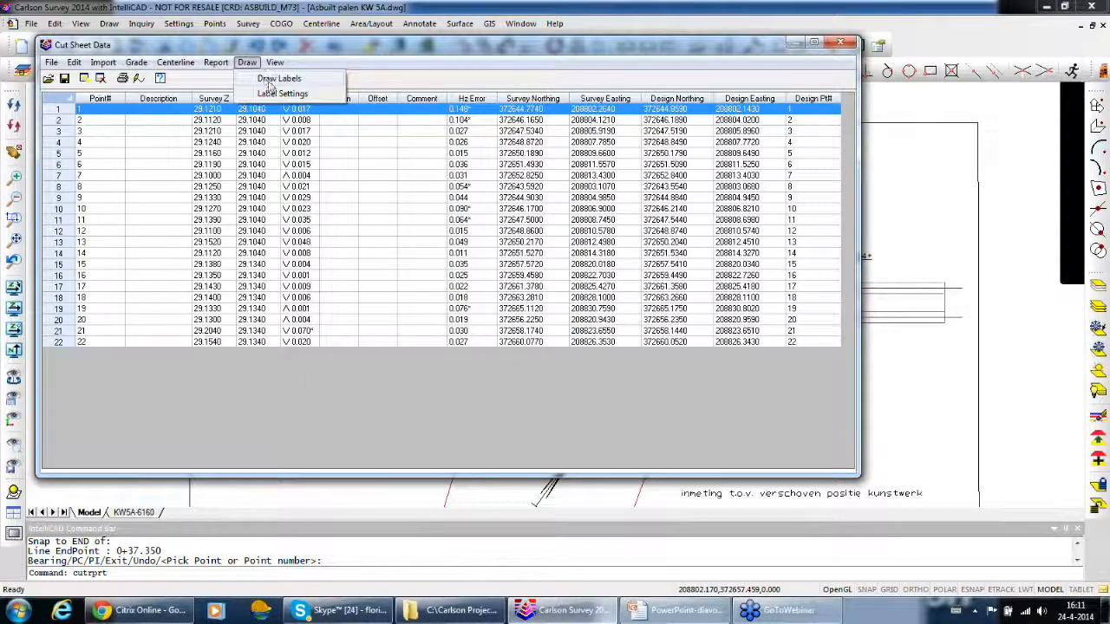
{"action": "left_click", "coordinate": [273, 79]}
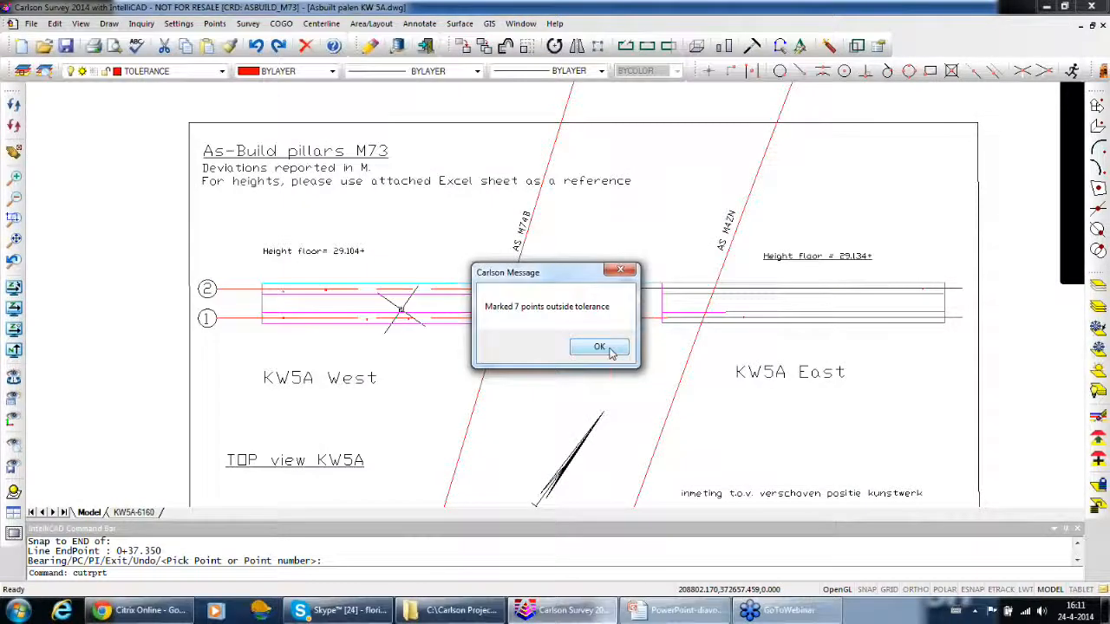
{"action": "left_click", "coordinate": [610, 349]}
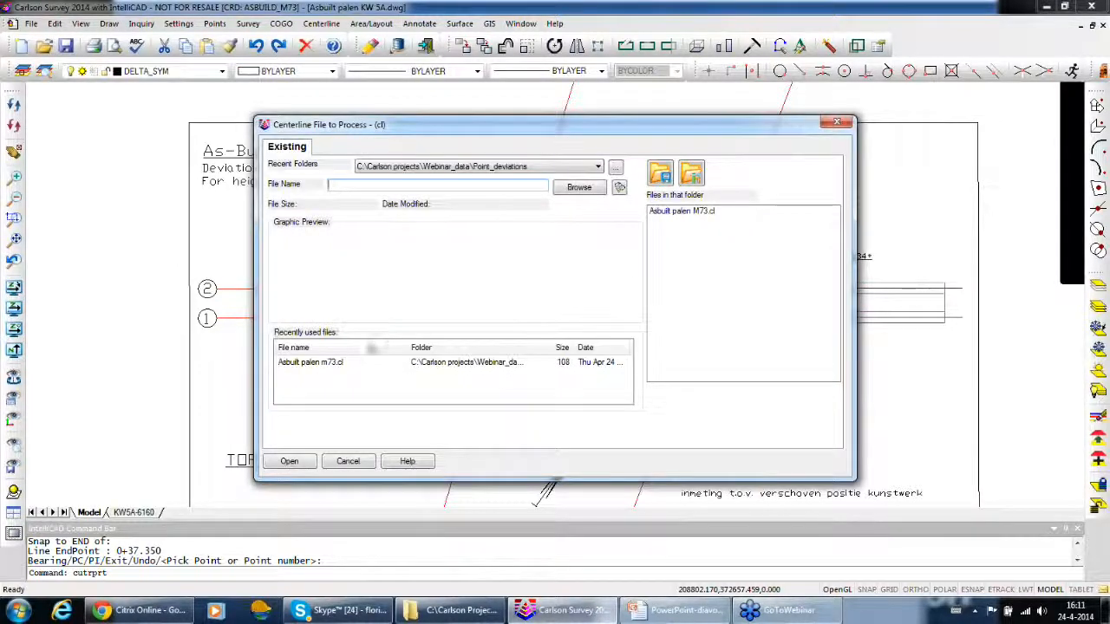
{"action": "left_click", "coordinate": [325, 364]}
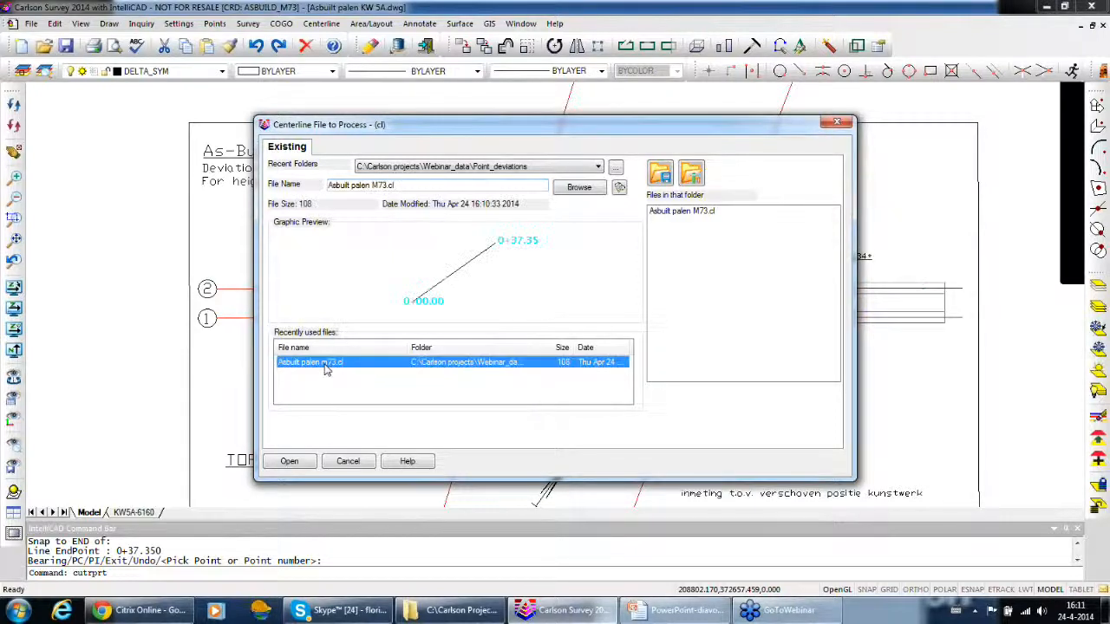
{"action": "left_click", "coordinate": [293, 468]}
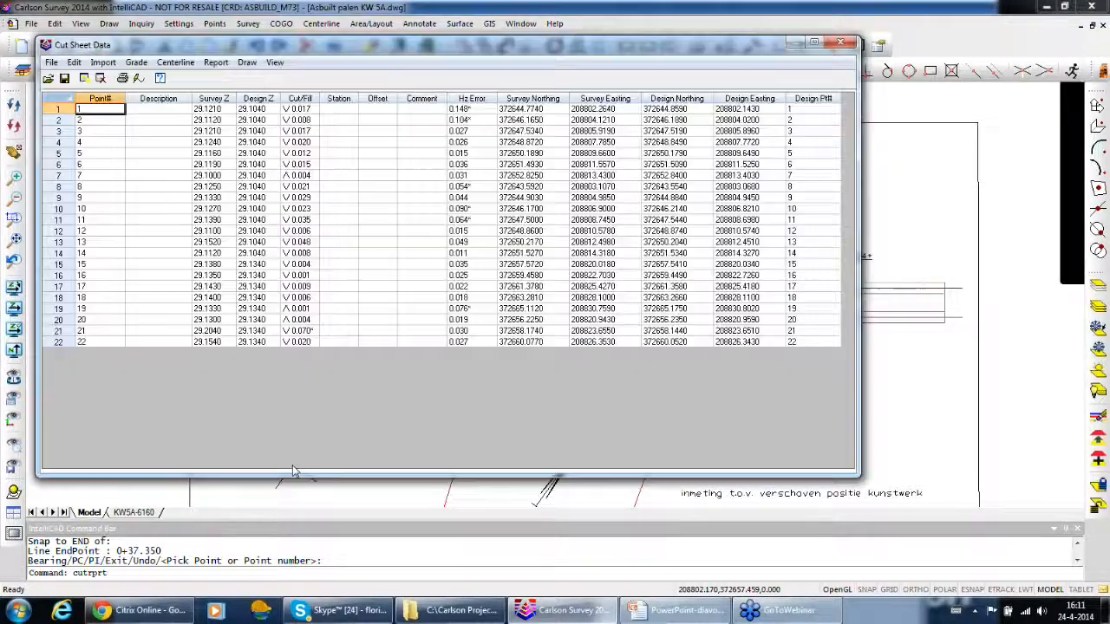
{"action": "left_click", "coordinate": [840, 44]}
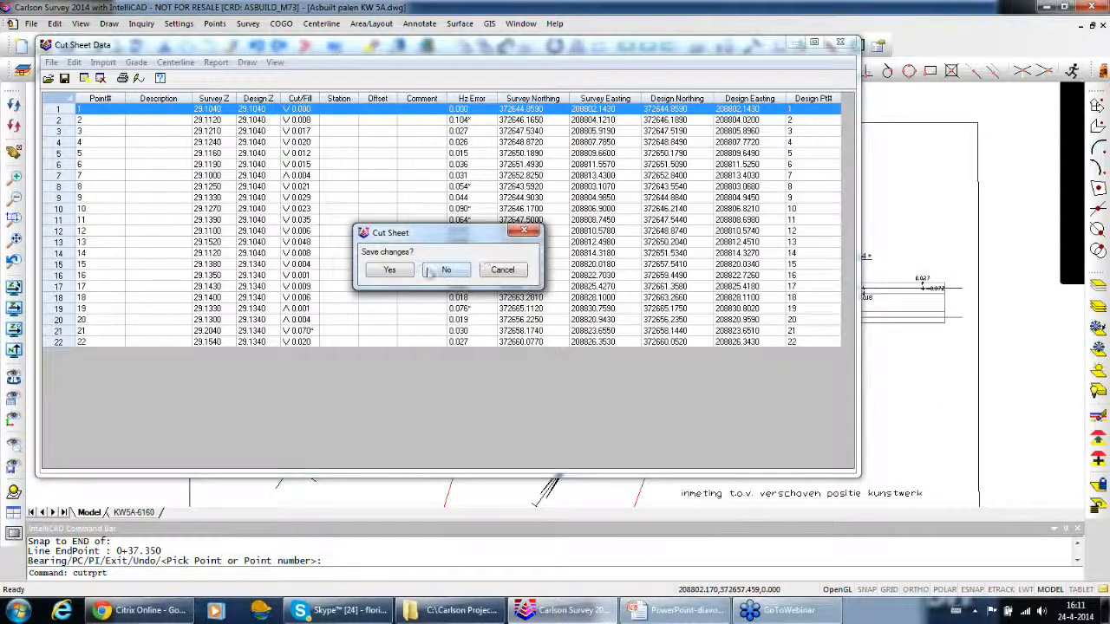
{"action": "left_click", "coordinate": [443, 270]}
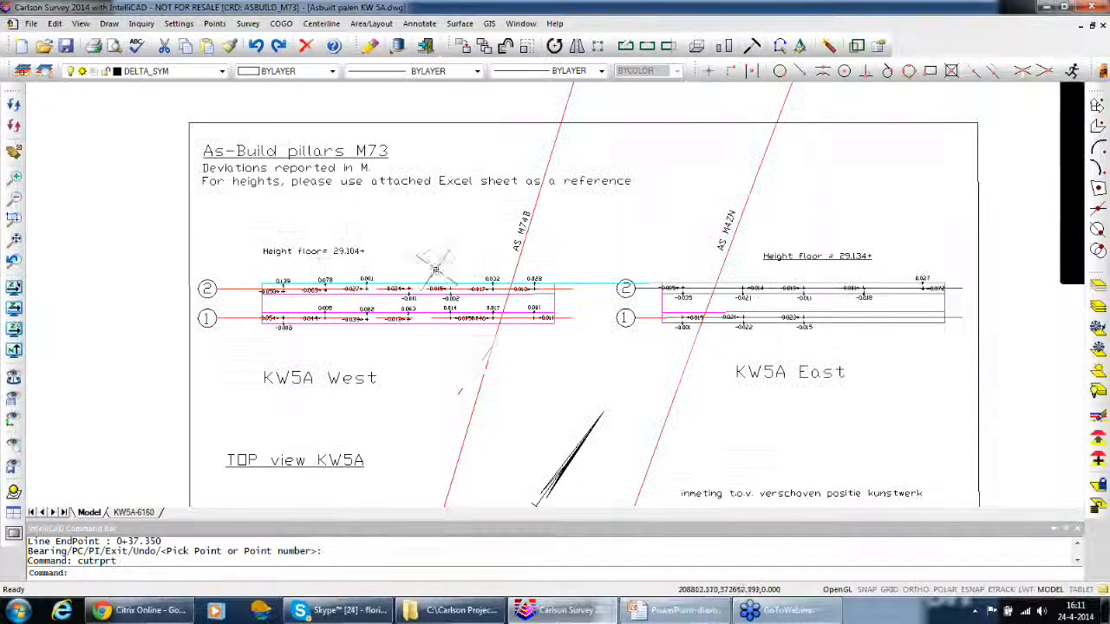
Delete the drawn centerline spanning from KW5A West to KW5A East
{"action": "left_click", "coordinate": [602, 287]}
{"action": "left_click", "coordinate": [590, 305]}
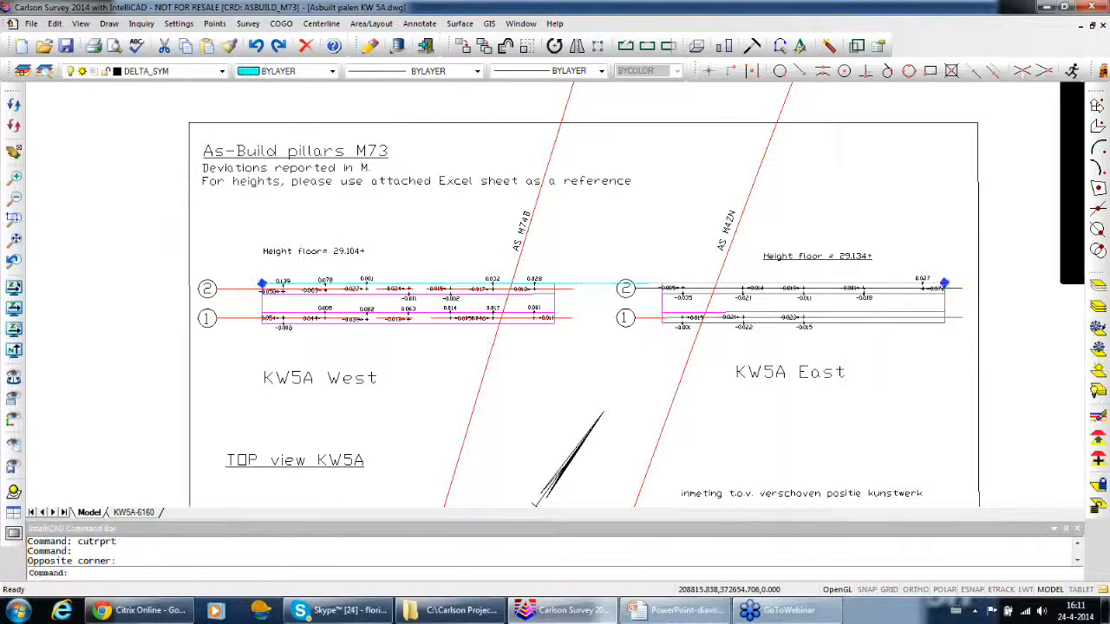
{"action": "key", "text": "Delete"}
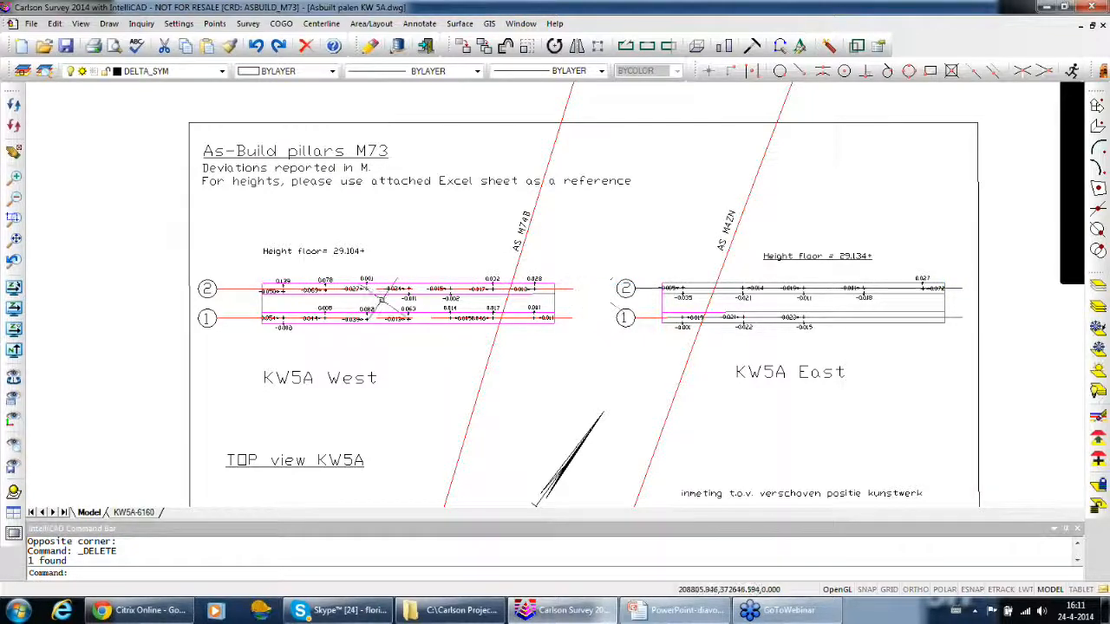
Examine the deviation arrows, values and tolerance marks at the KW5A West piles
{"action": "scroll", "coordinate": [296, 310], "scroll_direction": "up", "scroll_amount": 5}
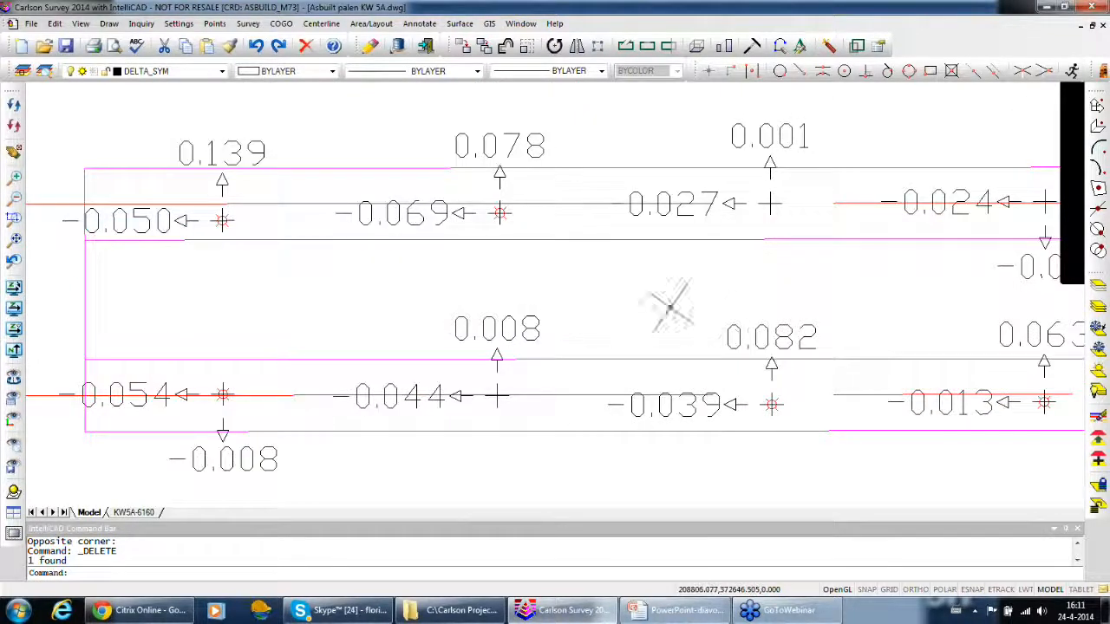
{"action": "middle_click_drag", "start_coordinate": [641, 317], "coordinate": [367, 371]}
{"action": "middle_click_drag", "start_coordinate": [813, 319], "coordinate": [645, 308]}
{"action": "mouse_move", "coordinate": [820, 303]}
{"action": "middle_mouse_down"}
{"action": "mouse_move", "coordinate": [744, 309]}
{"action": "mouse_move", "coordinate": [580, 293]}
{"action": "middle_mouse_up"}
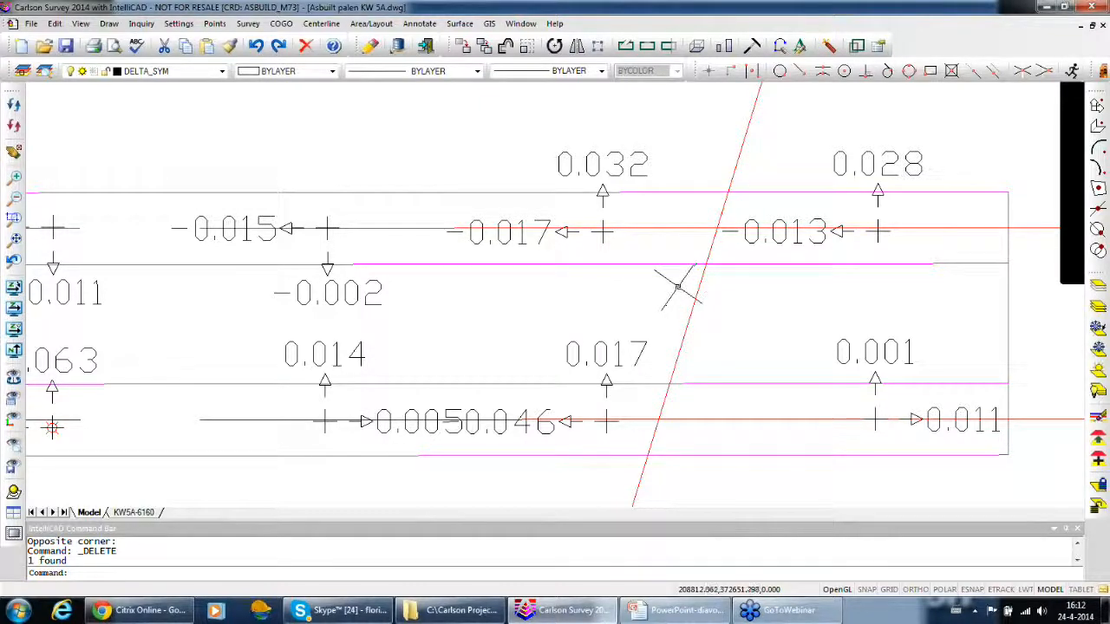
{"action": "scroll", "coordinate": [707, 275], "scroll_direction": "down", "scroll_amount": 2}
{"action": "mouse_move", "coordinate": [408, 437]}
{"action": "middle_mouse_down"}
{"action": "mouse_move", "coordinate": [441, 438]}
{"action": "mouse_move", "coordinate": [547, 396]}
{"action": "mouse_move", "coordinate": [561, 344]}
{"action": "middle_mouse_up"}
{"action": "scroll", "coordinate": [533, 384], "scroll_direction": "down", "scroll_amount": 2}
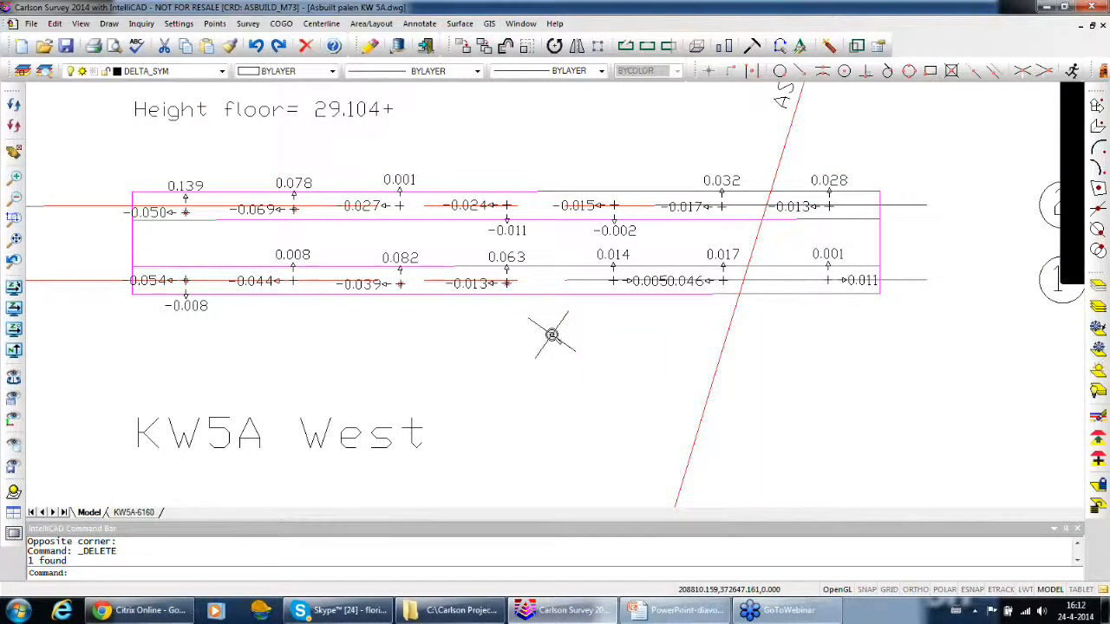
{"action": "scroll", "coordinate": [556, 337], "scroll_direction": "down", "scroll_amount": 1}
Examine the deviation arrows, values and tolerance marks at the KW5A East piles
{"action": "mouse_move", "coordinate": [788, 350]}
{"action": "middle_mouse_down"}
{"action": "mouse_move", "coordinate": [394, 364]}
{"action": "mouse_move", "coordinate": [408, 347]}
{"action": "middle_mouse_up"}
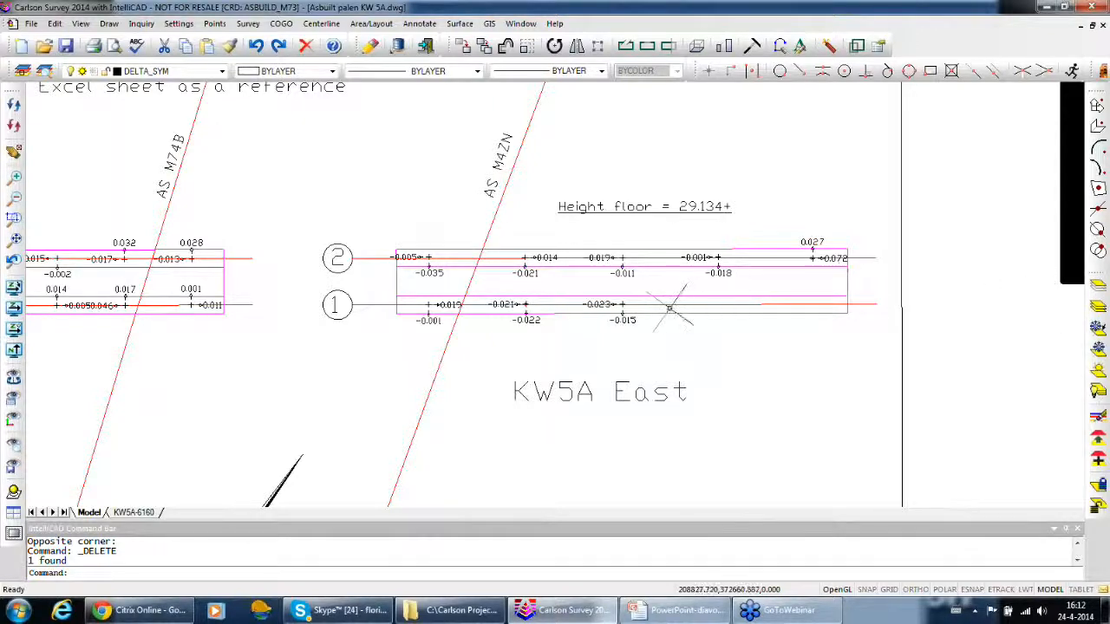
{"action": "middle_click_drag", "start_coordinate": [669, 308], "coordinate": [677, 314]}
{"action": "scroll", "coordinate": [575, 273], "scroll_direction": "up", "scroll_amount": 1}
{"action": "scroll", "coordinate": [575, 276], "scroll_direction": "up", "scroll_amount": 3}
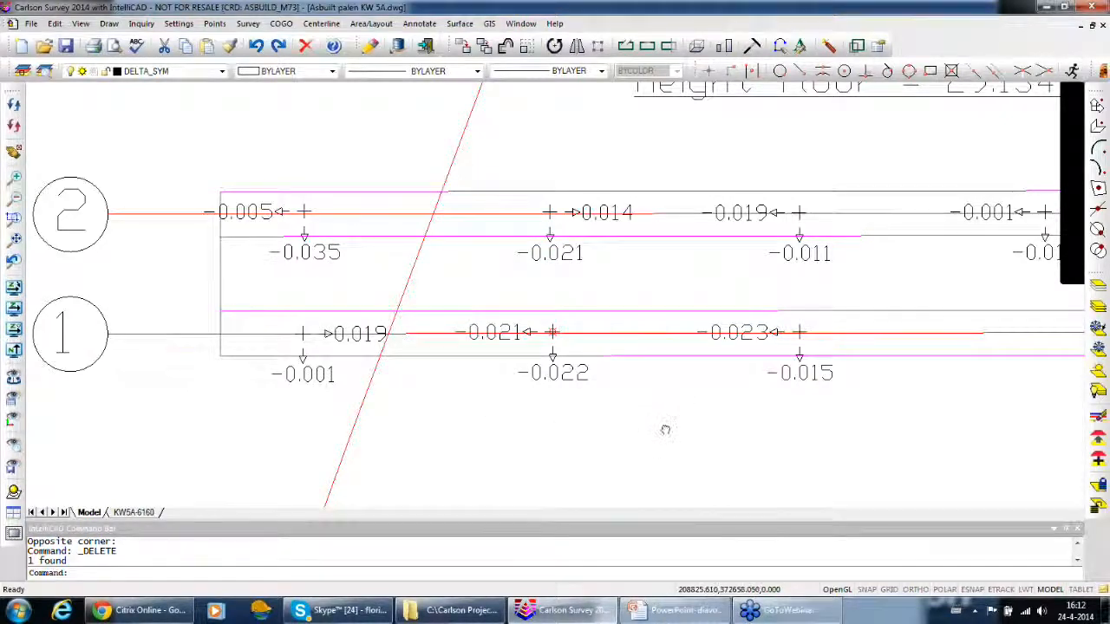
{"action": "middle_click_drag", "start_coordinate": [665, 431], "coordinate": [566, 459]}
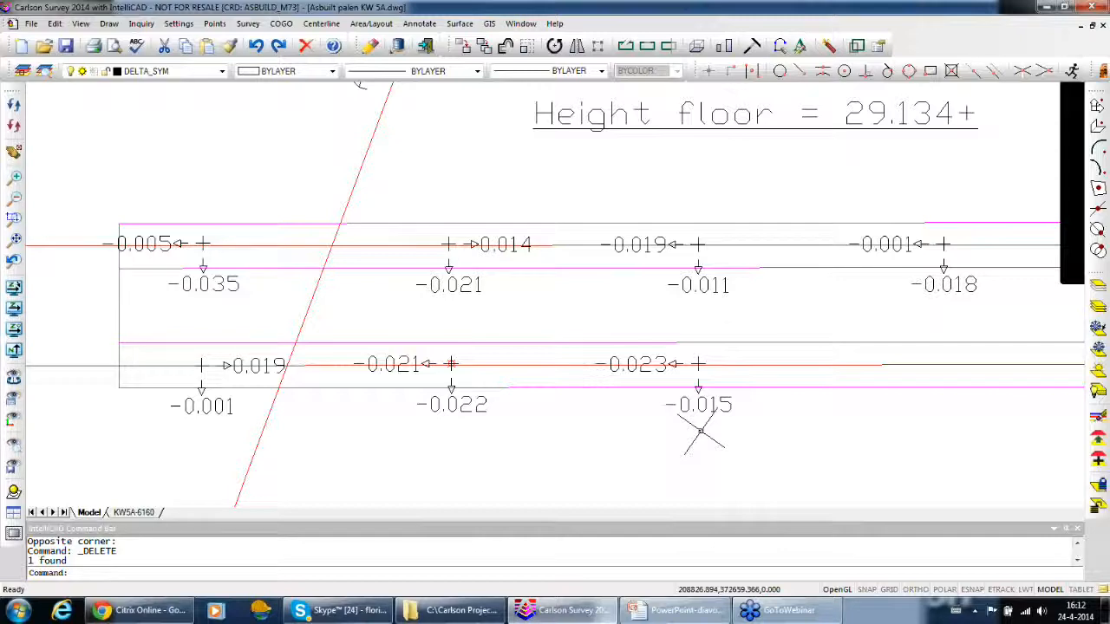
{"action": "middle_click_drag", "start_coordinate": [587, 305], "coordinate": [712, 331]}
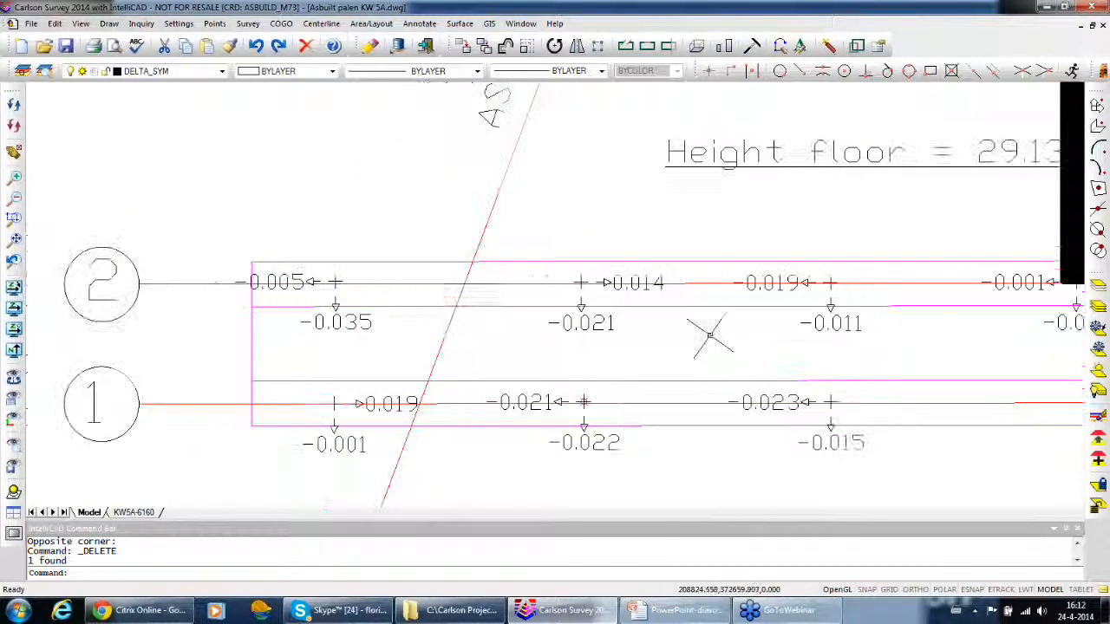
{"action": "scroll", "coordinate": [711, 332], "scroll_direction": "down", "scroll_amount": 5}
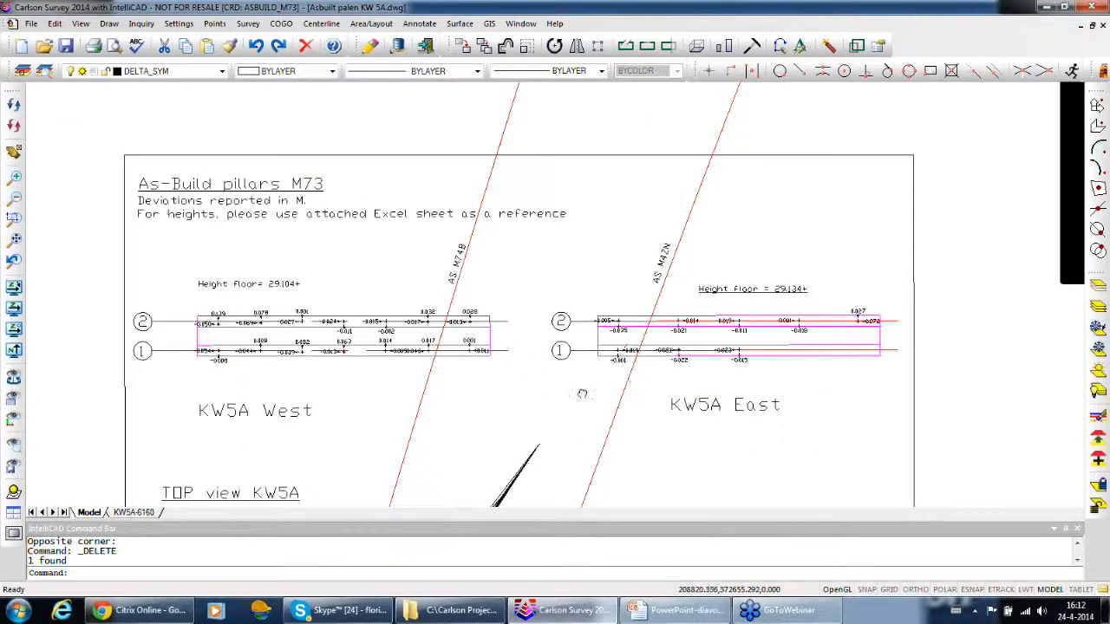
{"action": "middle_click_drag", "start_coordinate": [606, 374], "coordinate": [625, 298]}
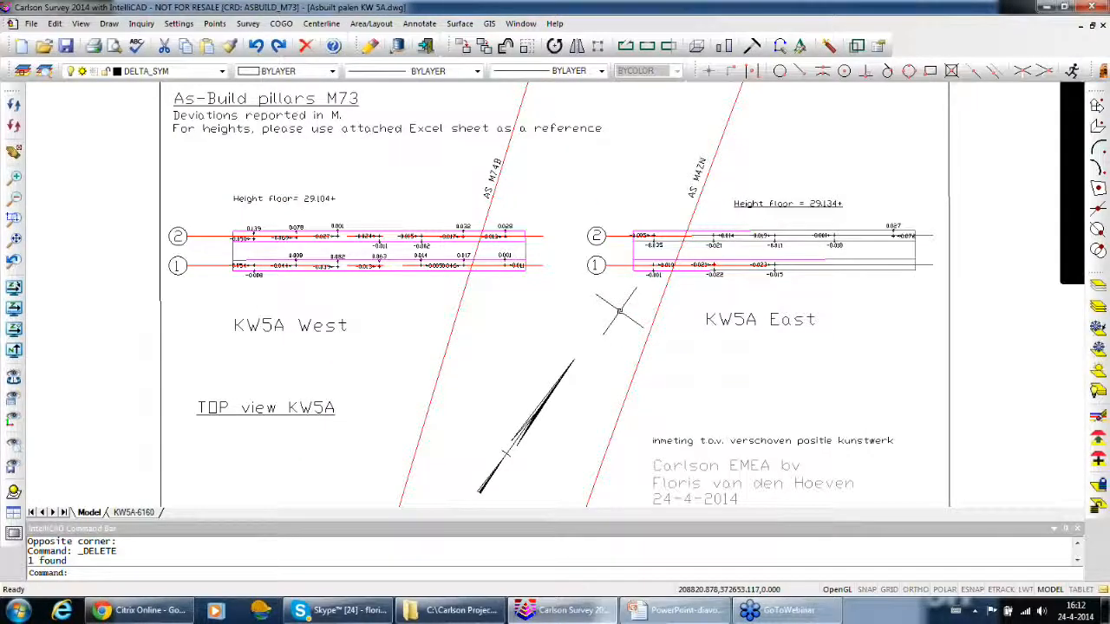
{"action": "left_click", "coordinate": [687, 616]}
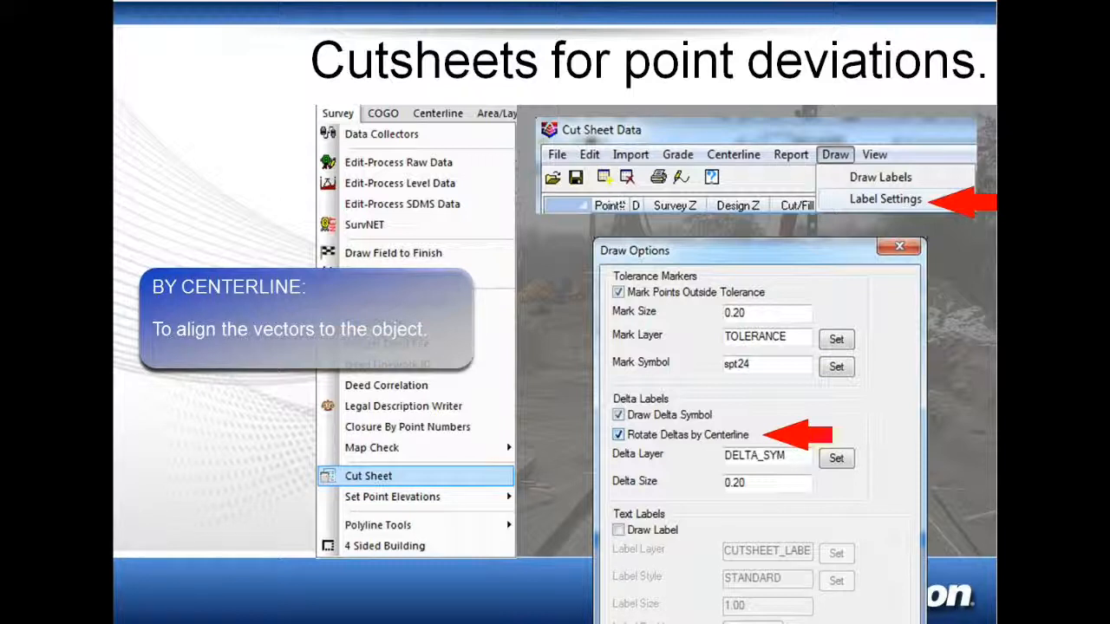
{"action": "key", "text": "Right"}
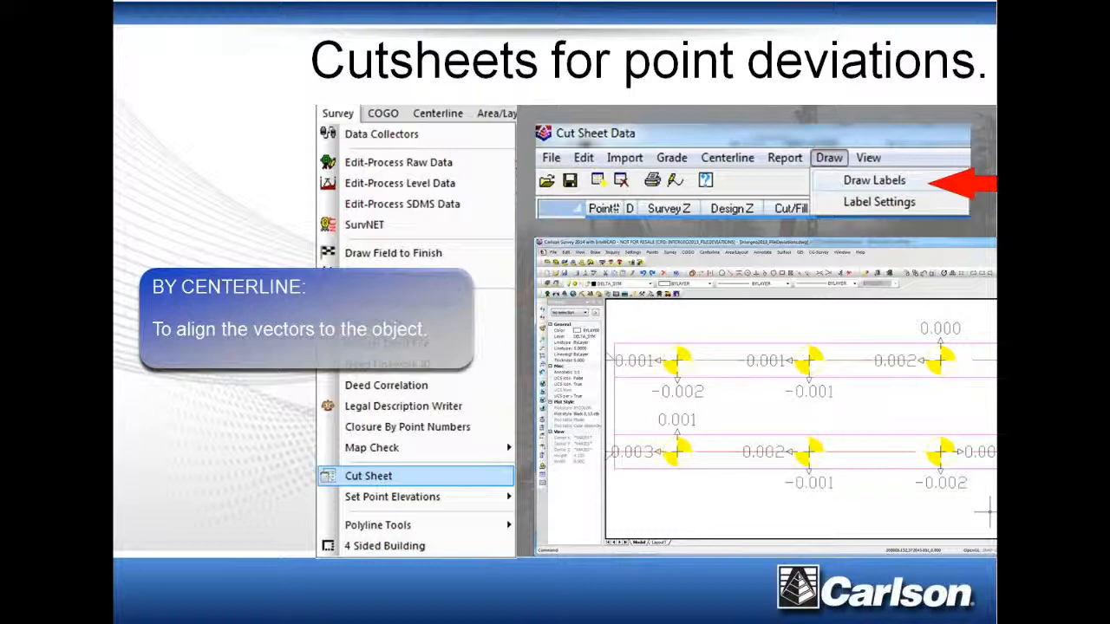
{"action": "key", "text": "Right"}
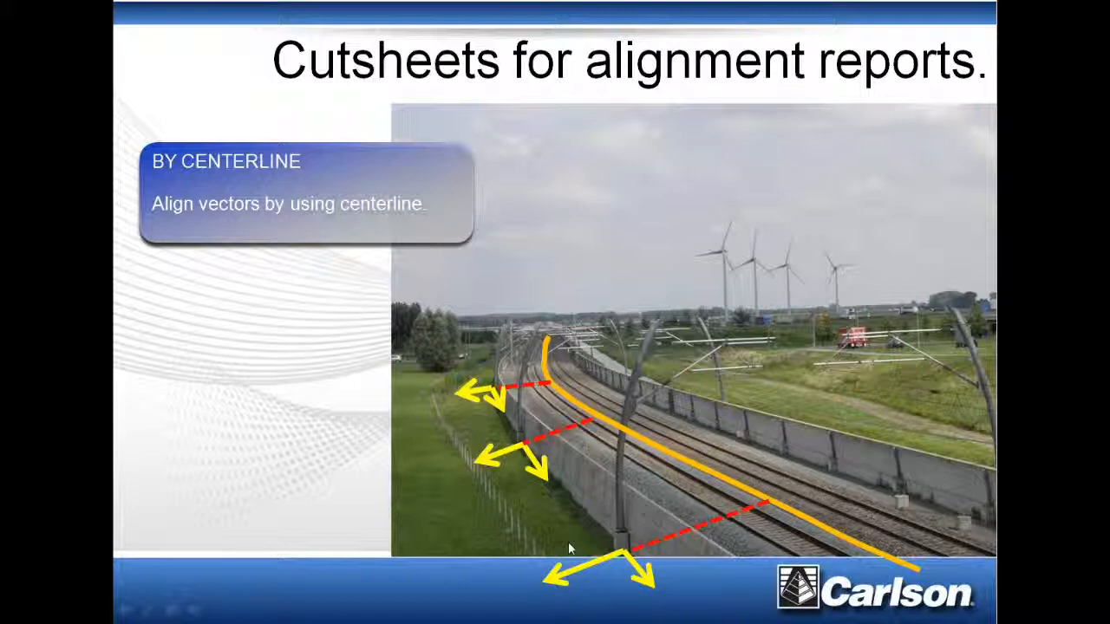
{"action": "key", "text": "super"}
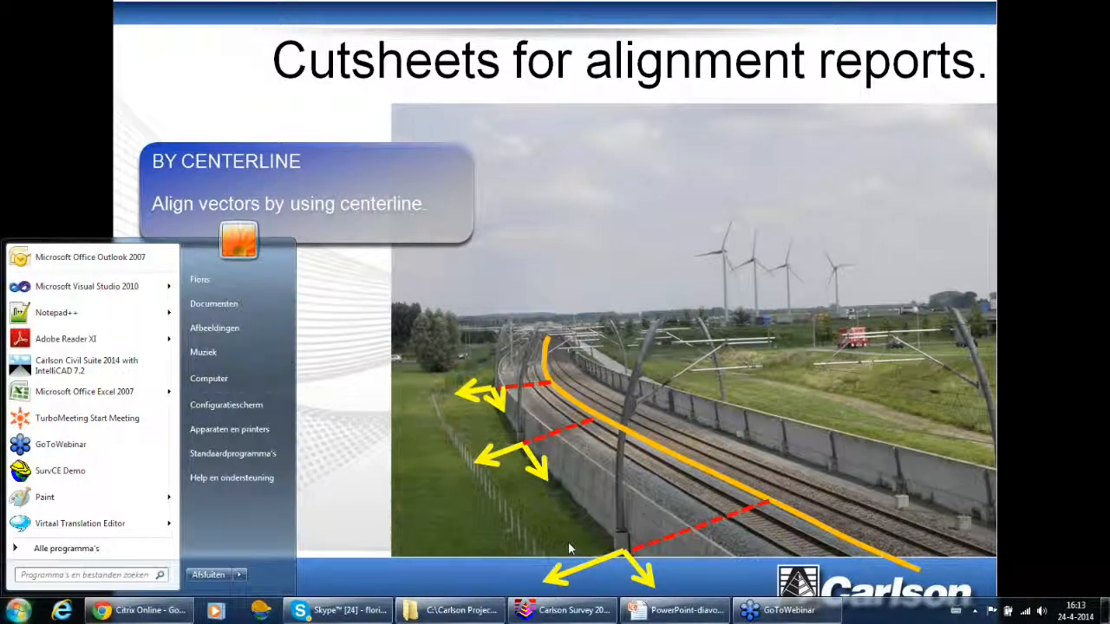
{"action": "left_click", "coordinate": [568, 610]}
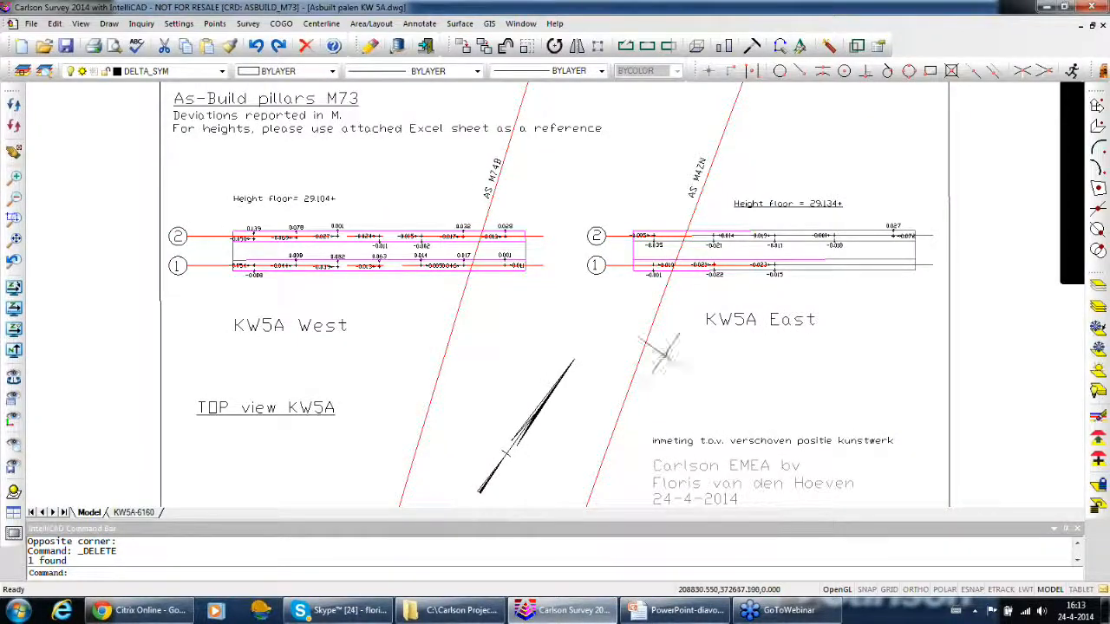
Close both KW5A drawings without saving changes and open the recent drawing Intergeo2013_BarrierDesign.dwg
{"action": "mouse_move", "coordinate": [923, 342]}
{"action": "middle_mouse_down"}
{"action": "mouse_move", "coordinate": [829, 338]}
{"action": "mouse_move", "coordinate": [872, 338]}
{"action": "mouse_move", "coordinate": [907, 319]}
{"action": "mouse_move", "coordinate": [904, 269]}
{"action": "middle_mouse_up"}
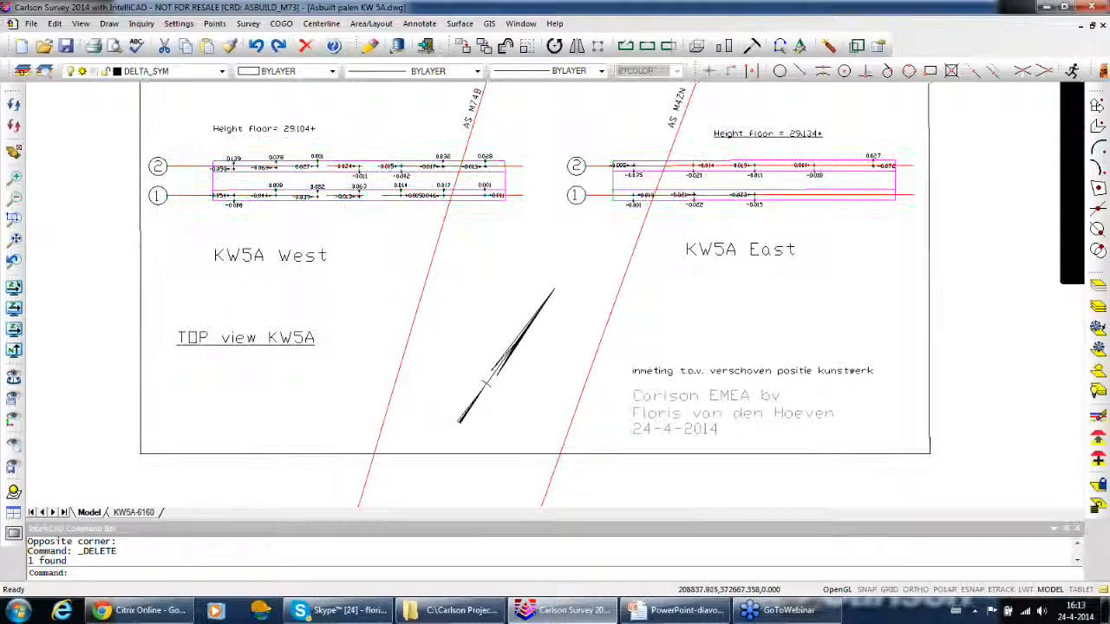
{"action": "left_click", "coordinate": [1093, 25]}
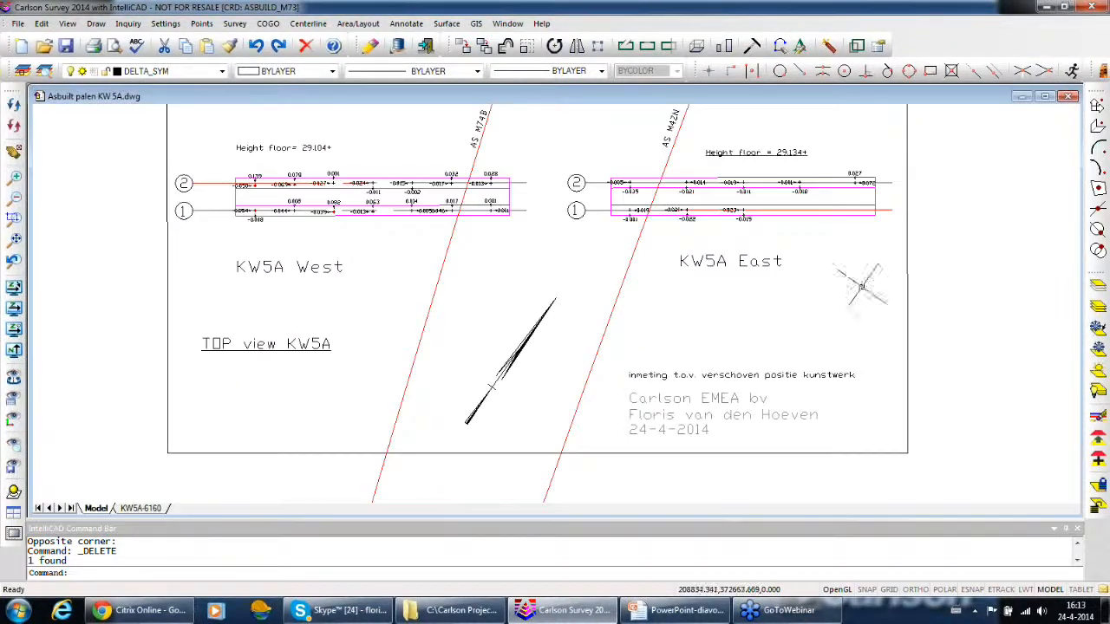
{"action": "left_click", "coordinate": [1071, 98]}
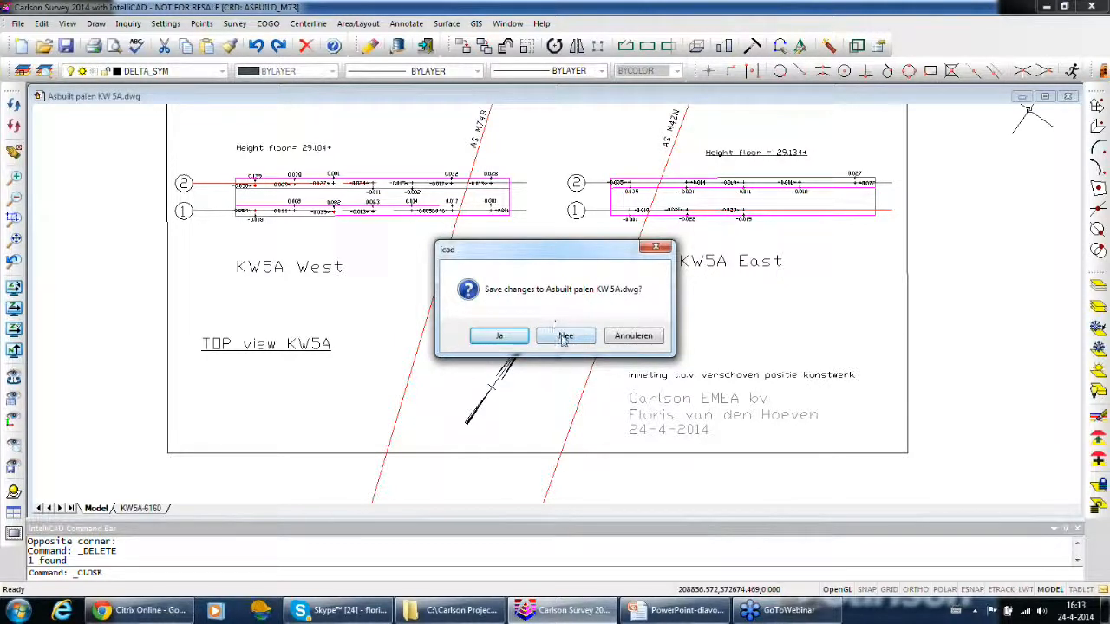
{"action": "left_click", "coordinate": [565, 337]}
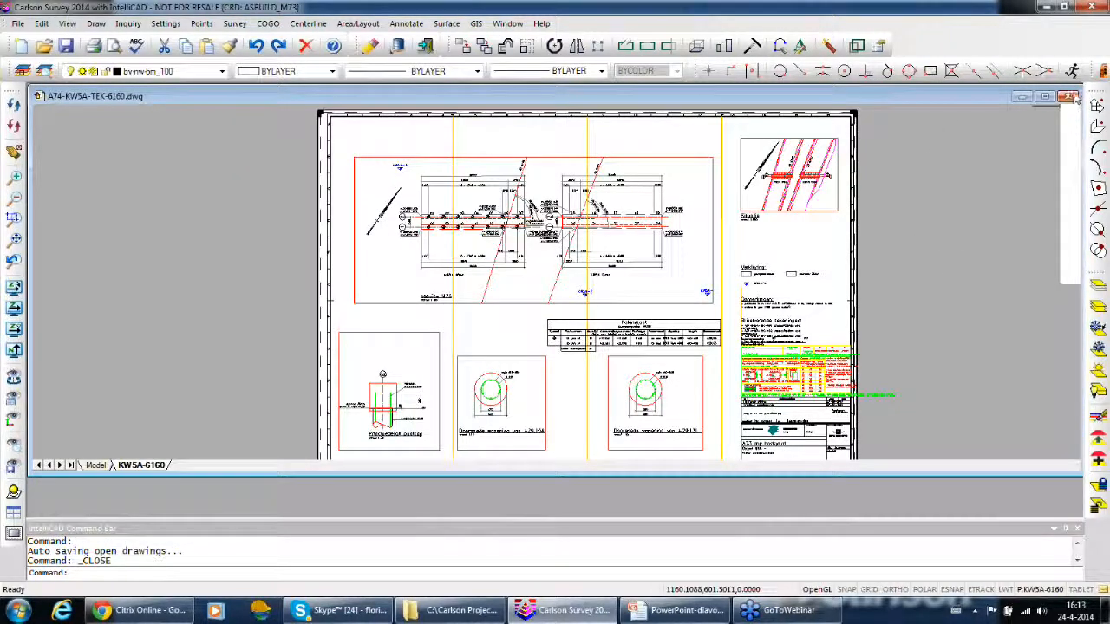
{"action": "left_click", "coordinate": [1071, 102]}
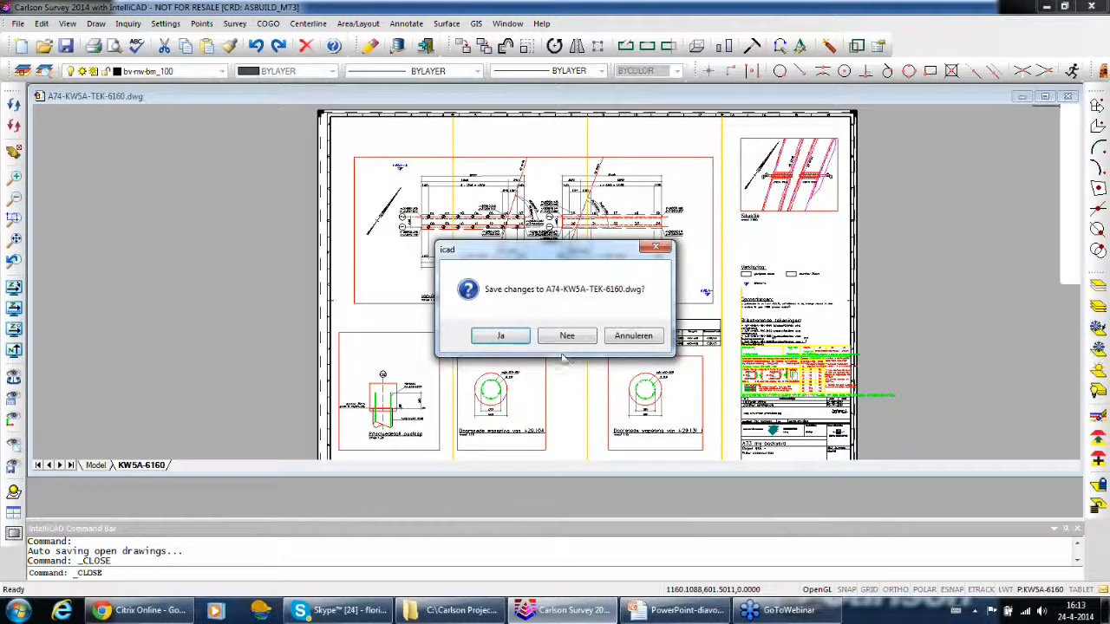
{"action": "left_click", "coordinate": [565, 337]}
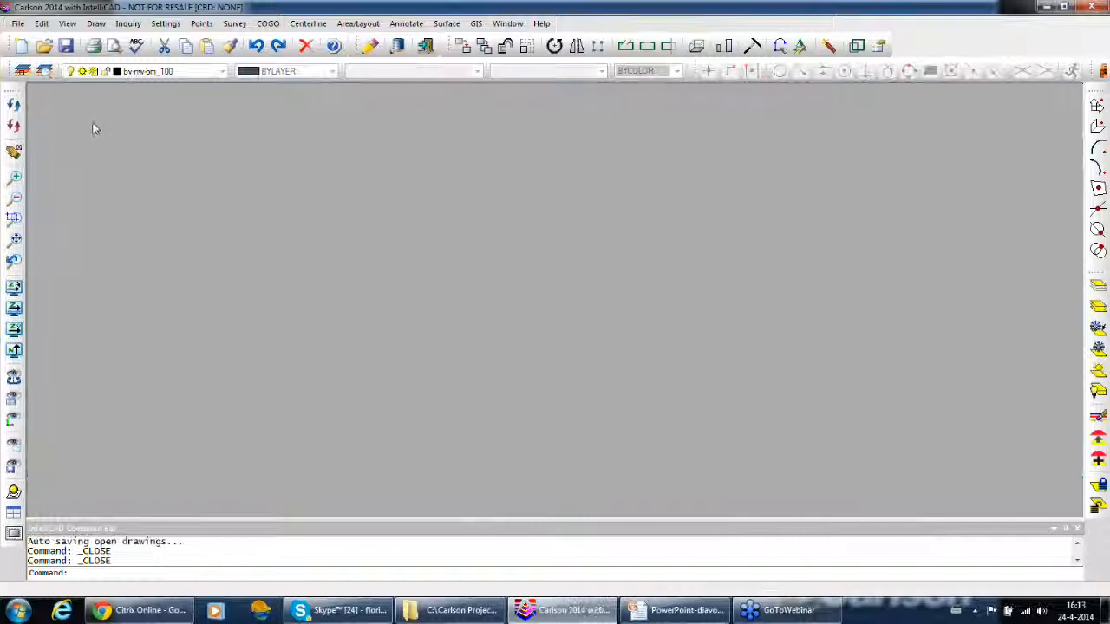
{"action": "left_click", "coordinate": [18, 23]}
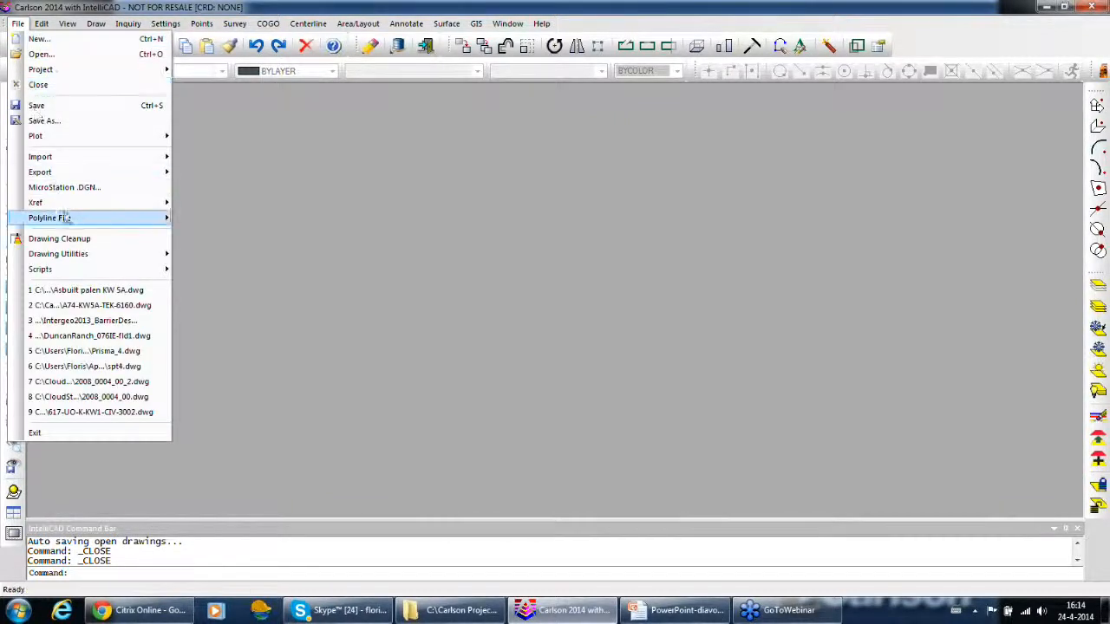
{"action": "left_click", "coordinate": [100, 322]}
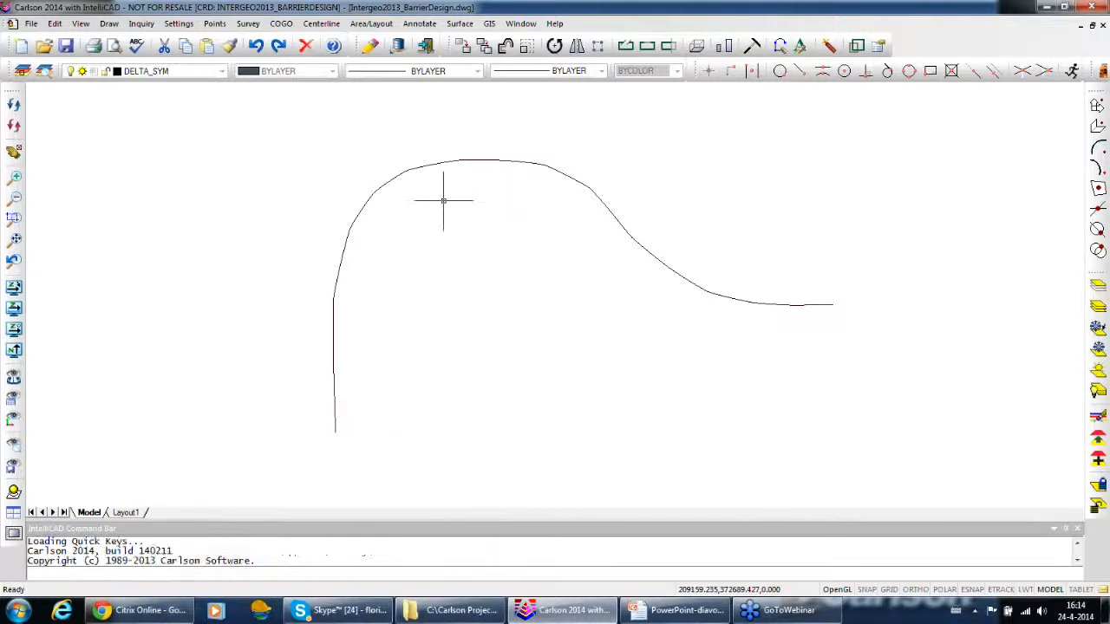
Examine the curved barrier design line along its whole length
{"action": "middle_click_drag", "start_coordinate": [473, 228], "coordinate": [586, 316]}
{"action": "middle_click_drag", "start_coordinate": [431, 471], "coordinate": [430, 406]}
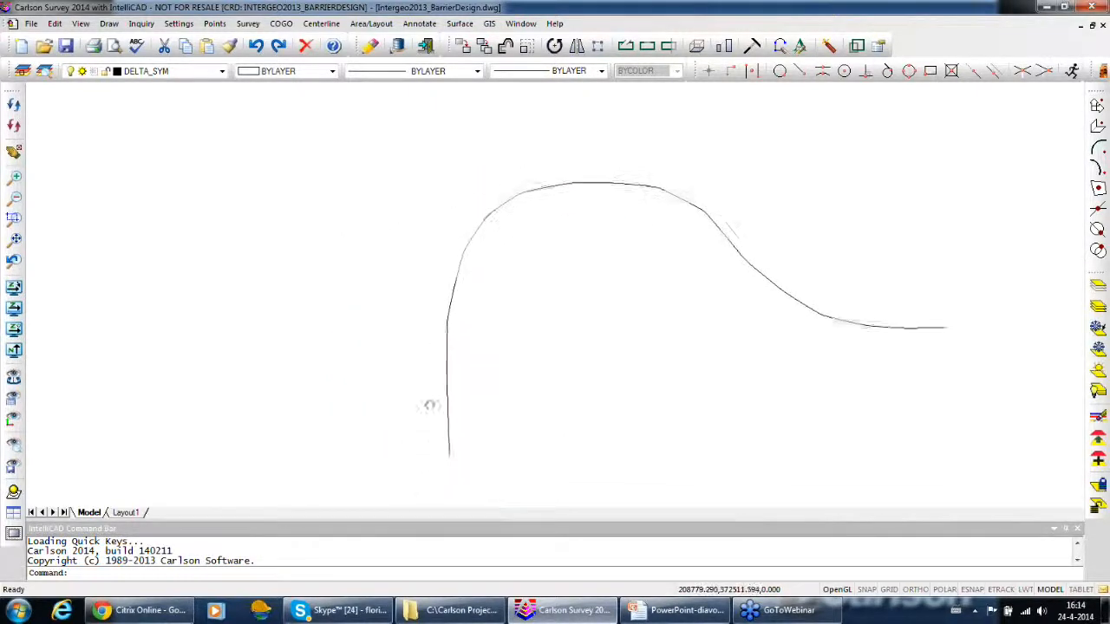
{"action": "scroll", "coordinate": [442, 416], "scroll_direction": "up", "scroll_amount": 3}
{"action": "scroll", "coordinate": [578, 235], "scroll_direction": "up", "scroll_amount": 4}
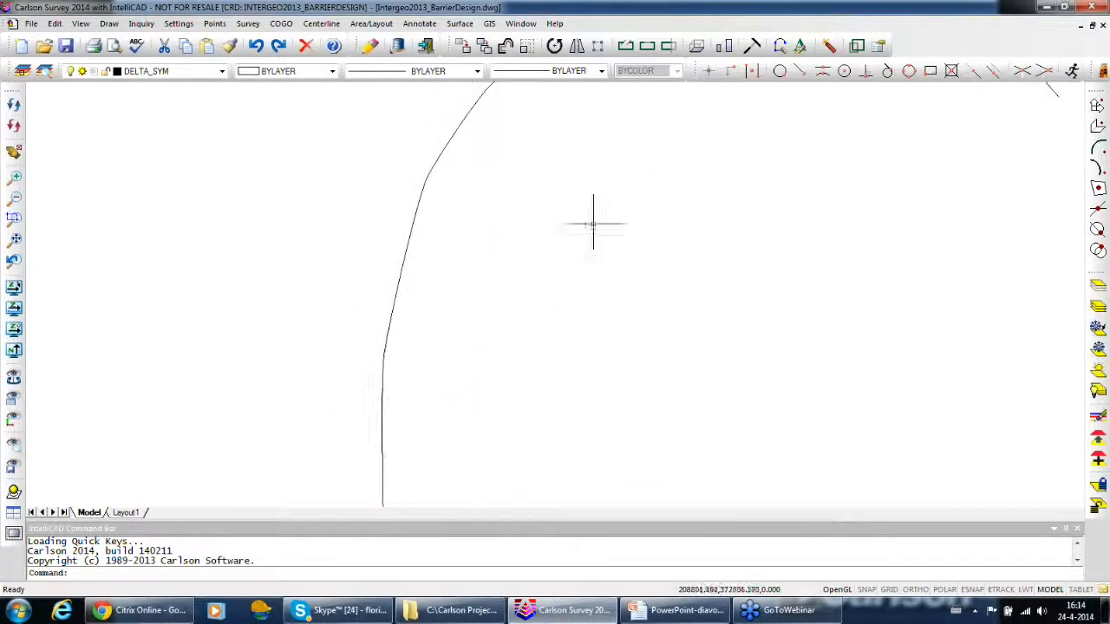
{"action": "middle_click_drag", "start_coordinate": [707, 251], "coordinate": [191, 249]}
{"action": "middle_click_drag", "start_coordinate": [509, 336], "coordinate": [668, 377]}
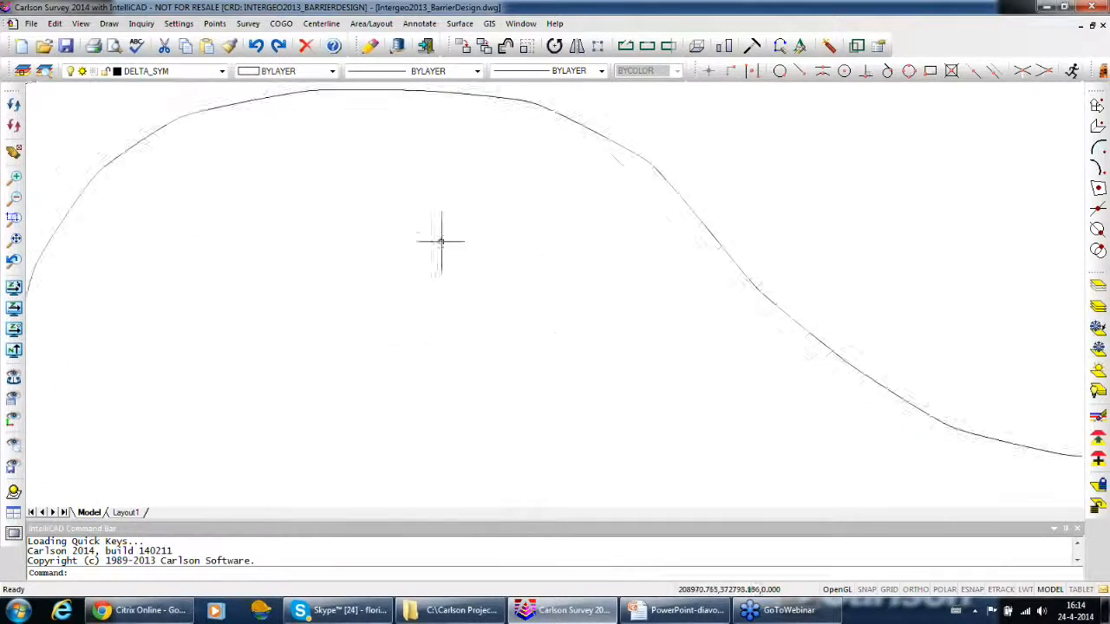
{"action": "scroll", "coordinate": [441, 242], "scroll_direction": "down", "scroll_amount": 5}
{"action": "scroll", "coordinate": [567, 300], "scroll_direction": "up", "scroll_amount": 3}
{"action": "mouse_move", "coordinate": [567, 300]}
{"action": "middle_mouse_down"}
{"action": "mouse_move", "coordinate": [595, 317]}
{"action": "mouse_move", "coordinate": [558, 290]}
{"action": "middle_mouse_up"}
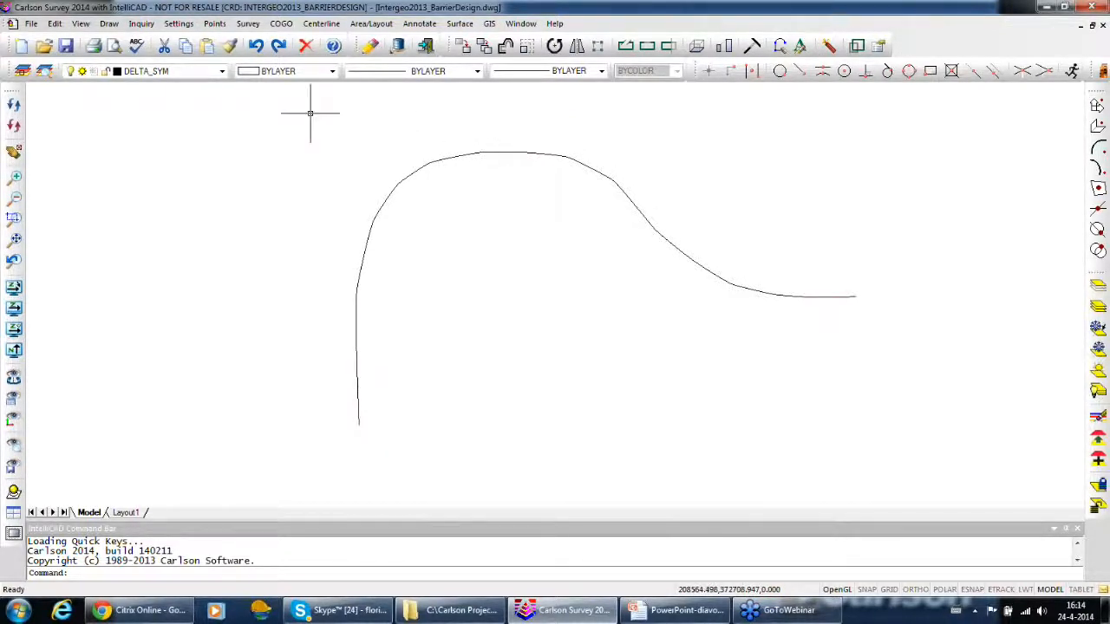
Start a cut sheet and import all points from the coordinate file Intergeo2013_BarrierDesign.crd
{"action": "left_click", "coordinate": [248, 24]}
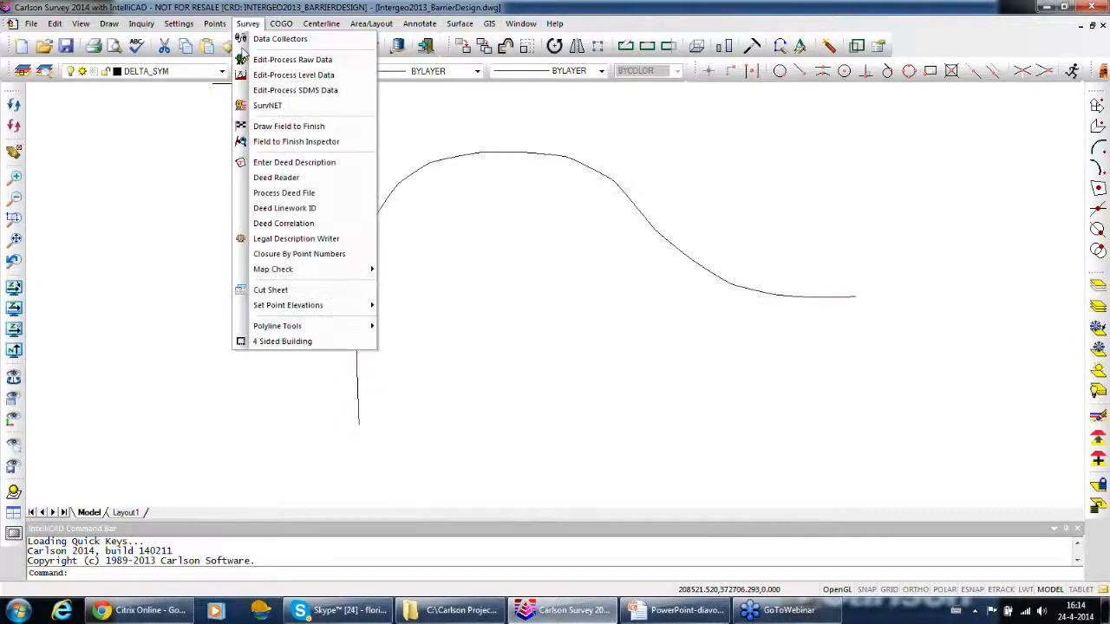
{"action": "left_click", "coordinate": [276, 290]}
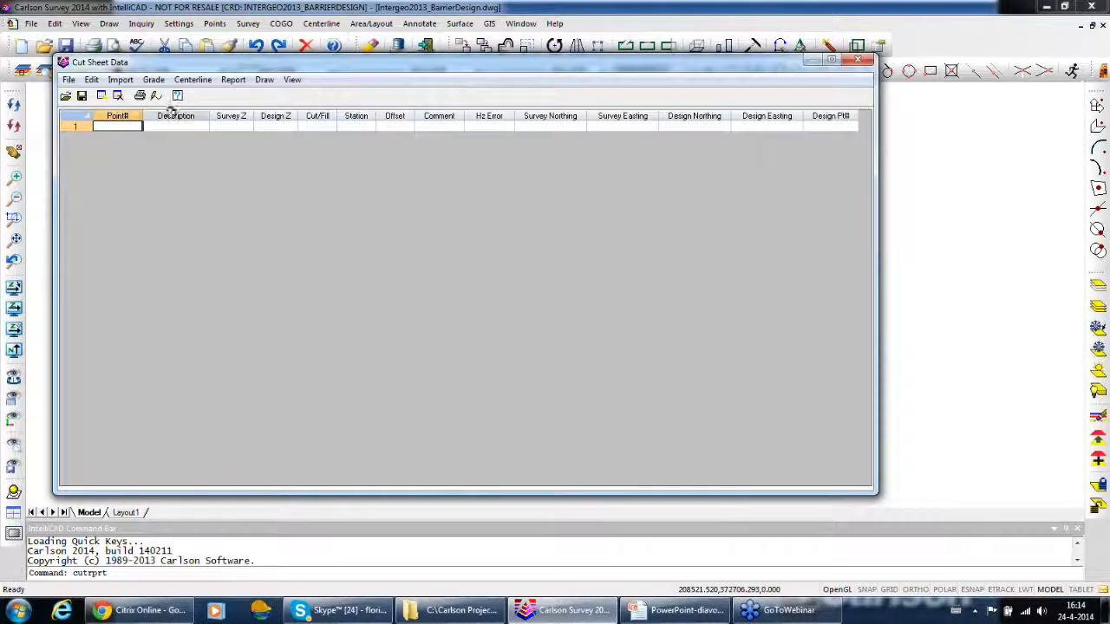
{"action": "left_click", "coordinate": [121, 79]}
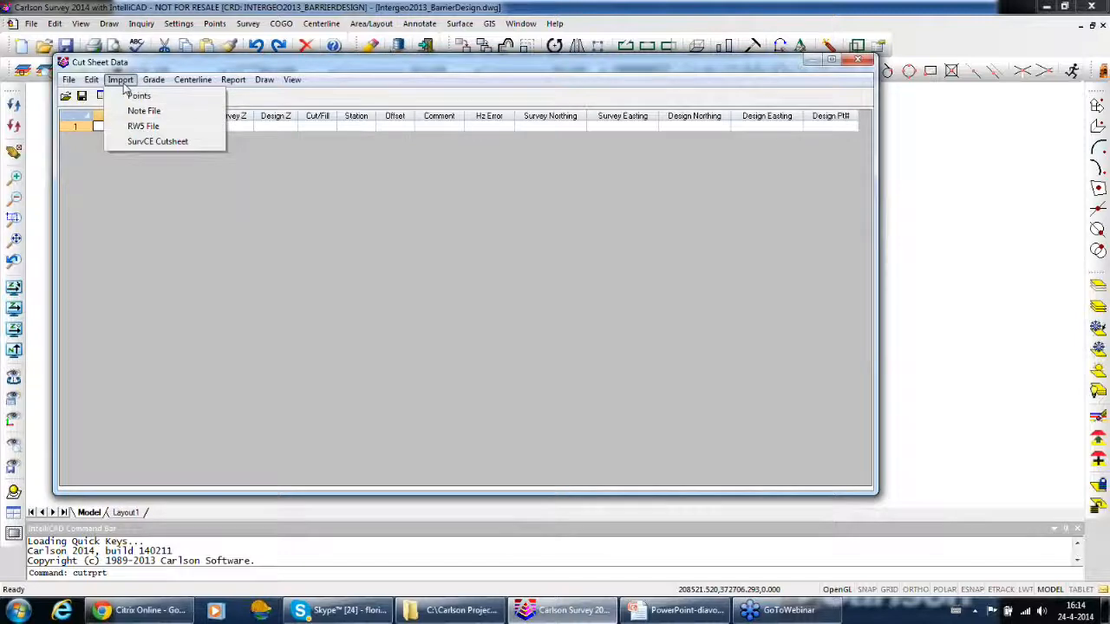
{"action": "left_click", "coordinate": [137, 96]}
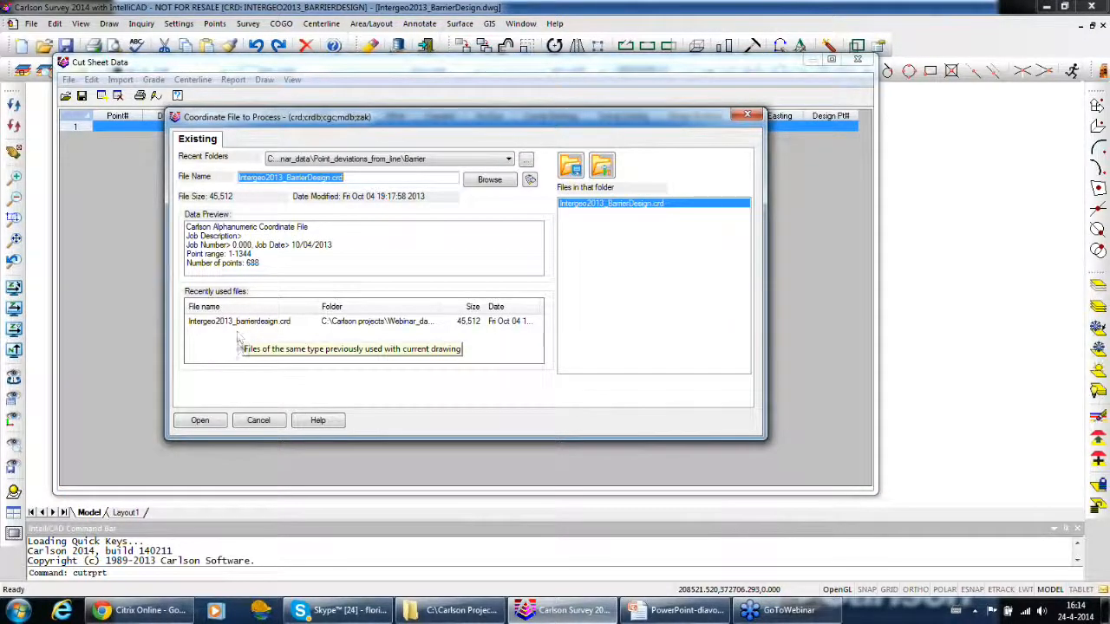
{"action": "left_click", "coordinate": [236, 323]}
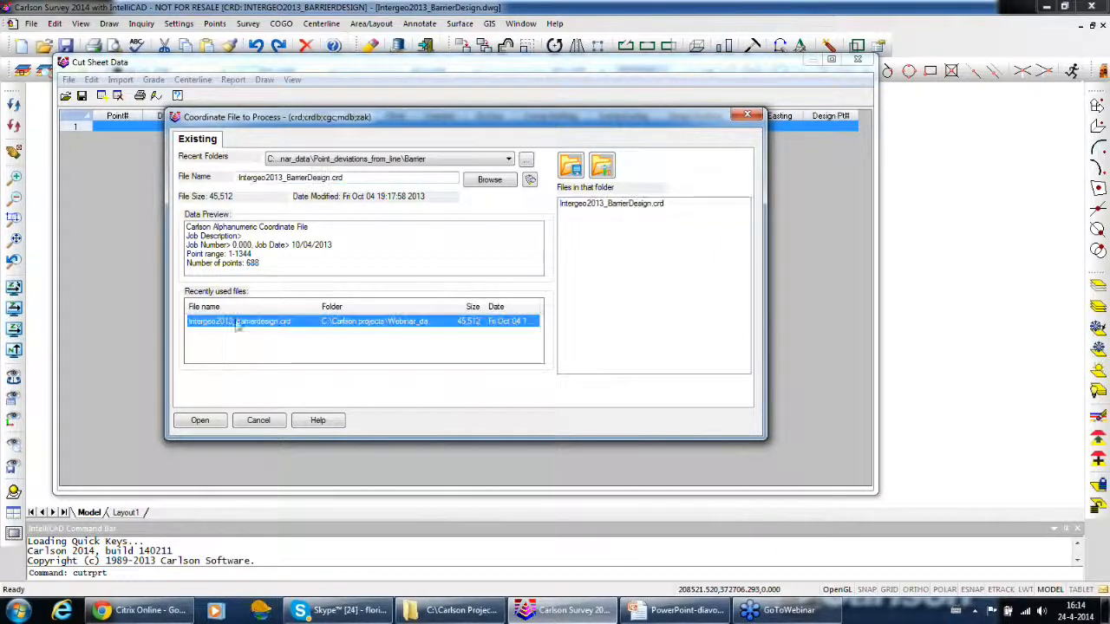
{"action": "left_click", "coordinate": [213, 425]}
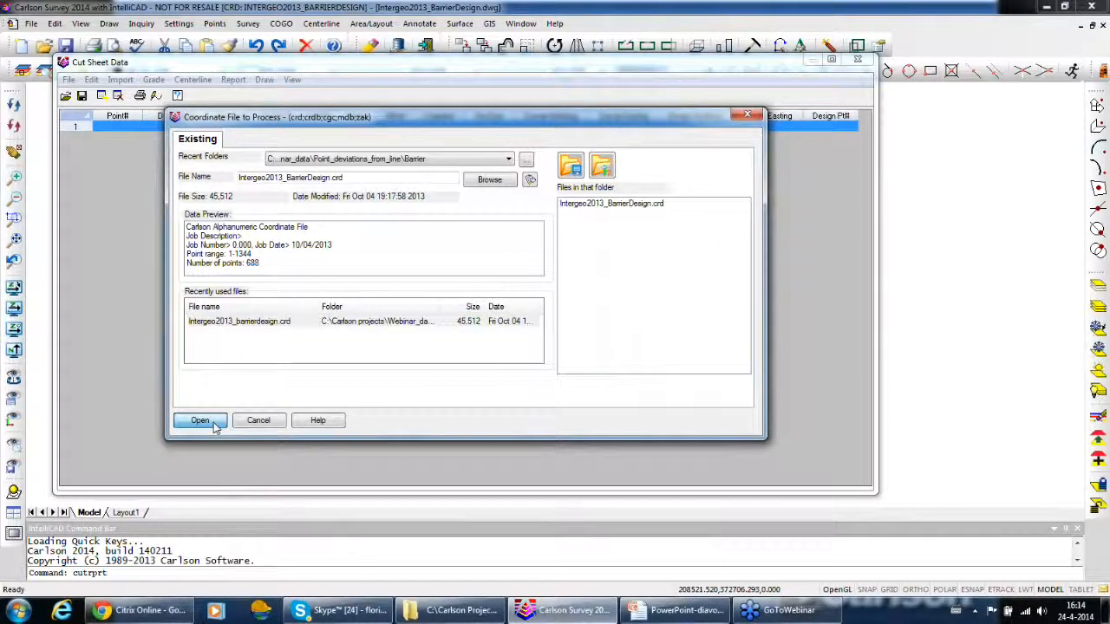
{"action": "left_click", "coordinate": [373, 285]}
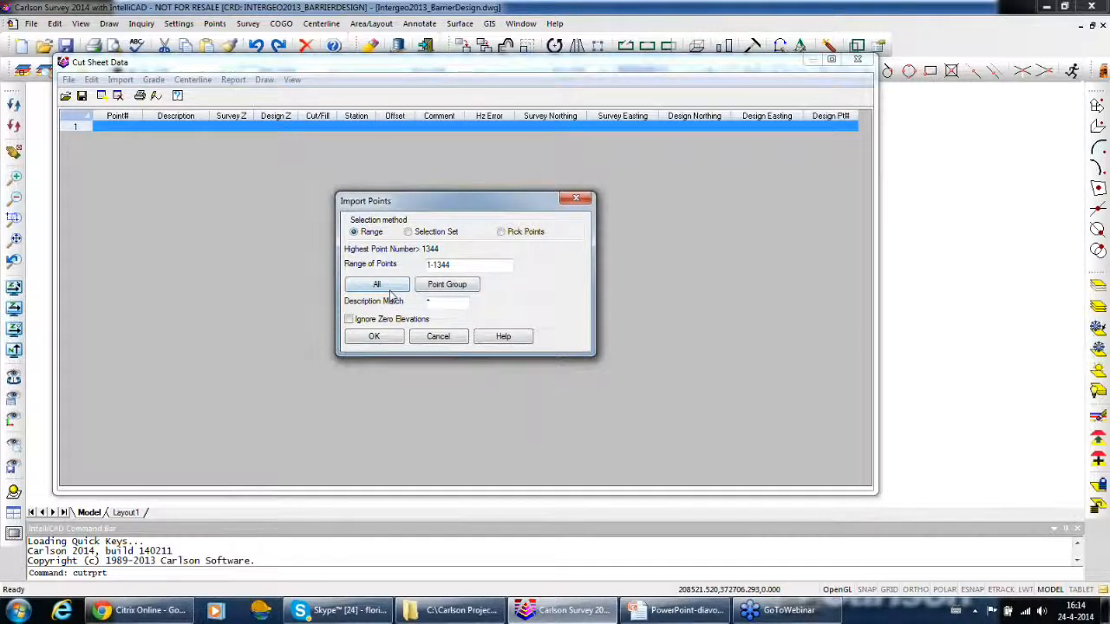
{"action": "left_click", "coordinate": [391, 290]}
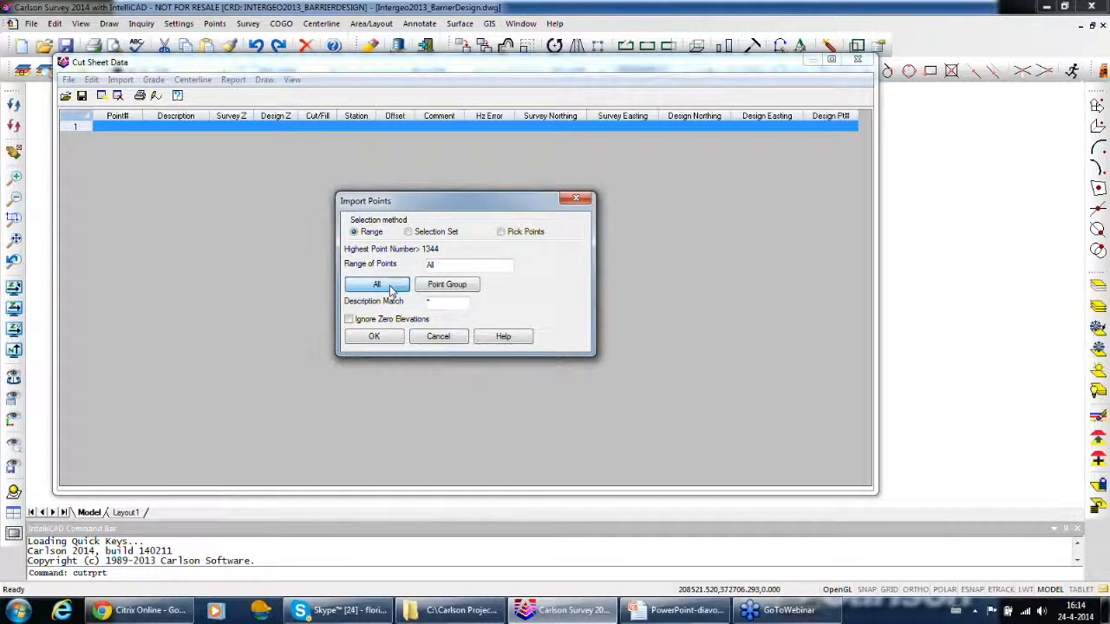
{"action": "left_click", "coordinate": [374, 337]}
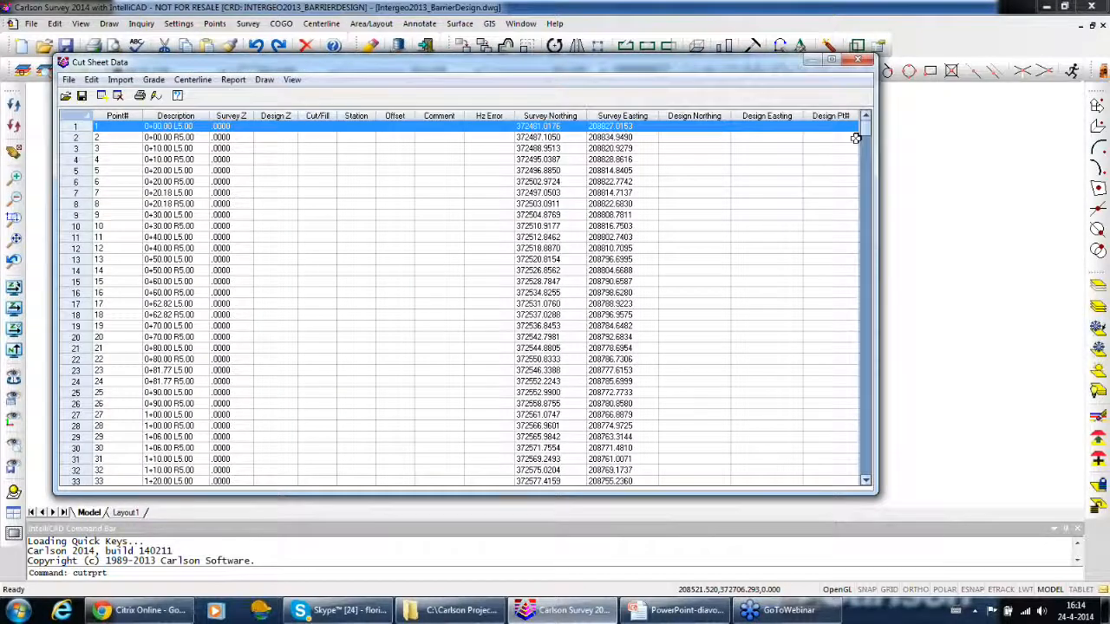
Examine the imported point list, comparing the described points with the points numbered from 1001
{"action": "left_click_drag", "start_coordinate": [867, 135], "coordinate": [866, 373]}
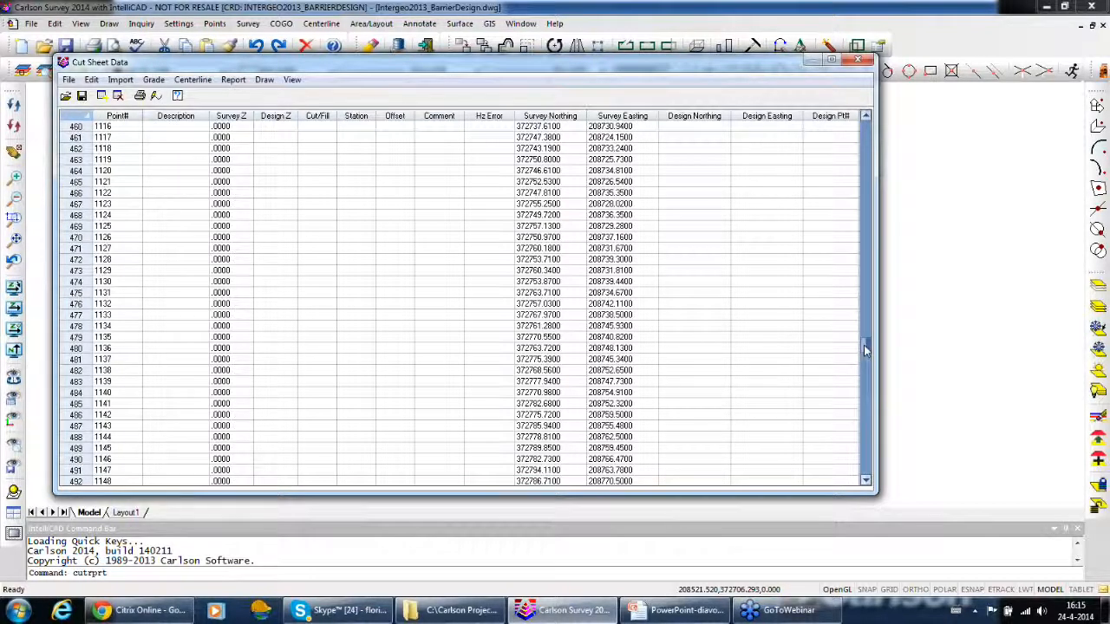
{"action": "left_click_drag", "start_coordinate": [869, 338], "coordinate": [868, 188]}
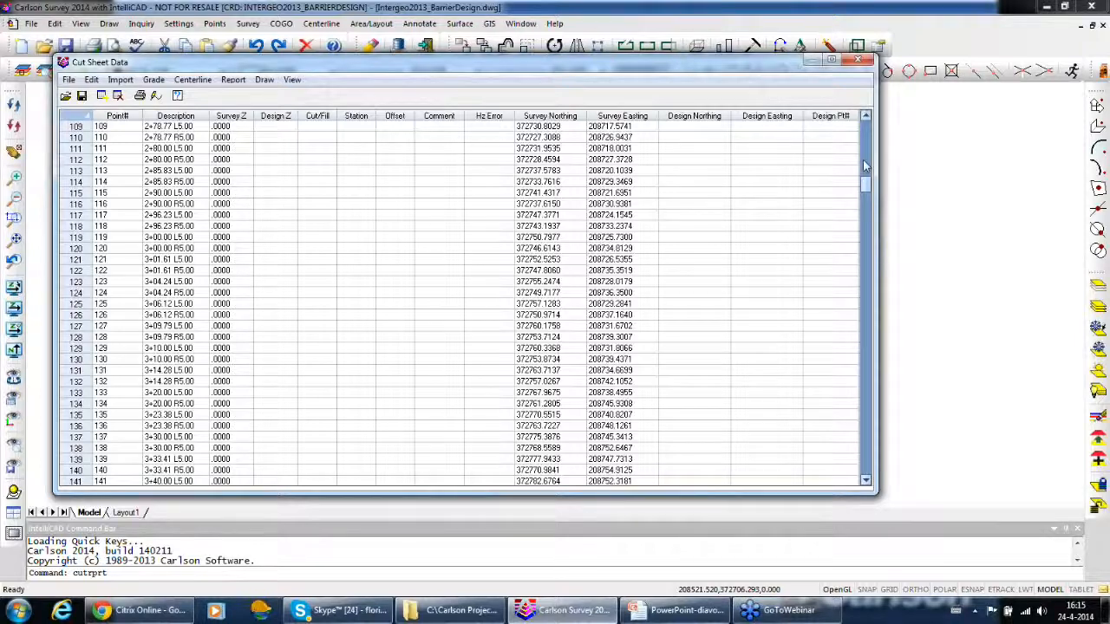
{"action": "left_click", "coordinate": [866, 161]}
{"action": "left_click_drag", "start_coordinate": [866, 172], "coordinate": [866, 126]}
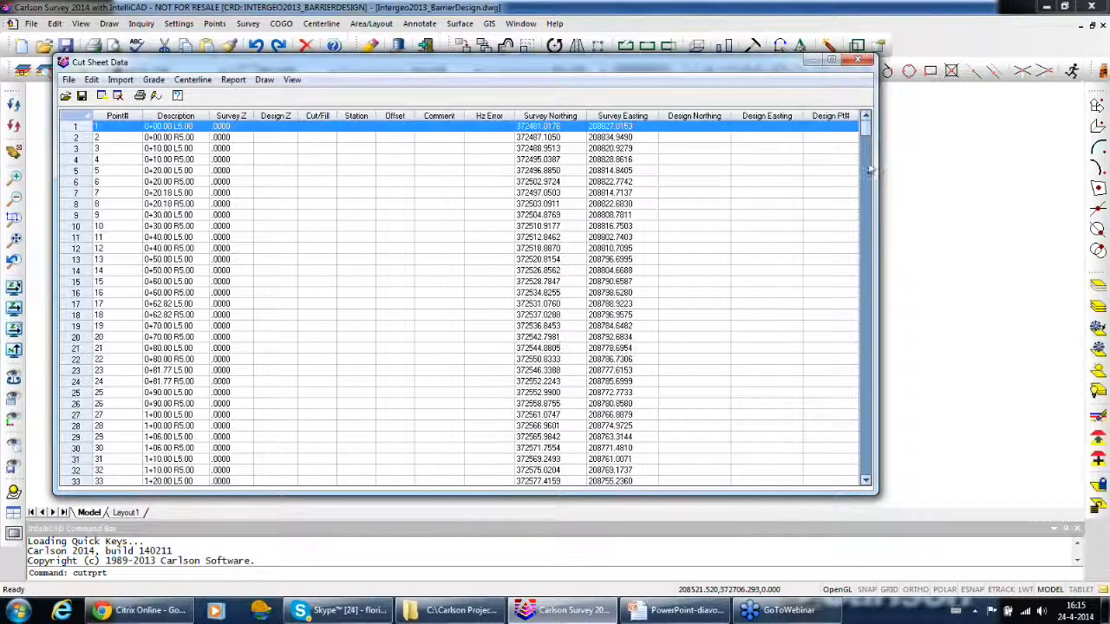
{"action": "left_click_drag", "start_coordinate": [690, 70], "coordinate": [836, 55]}
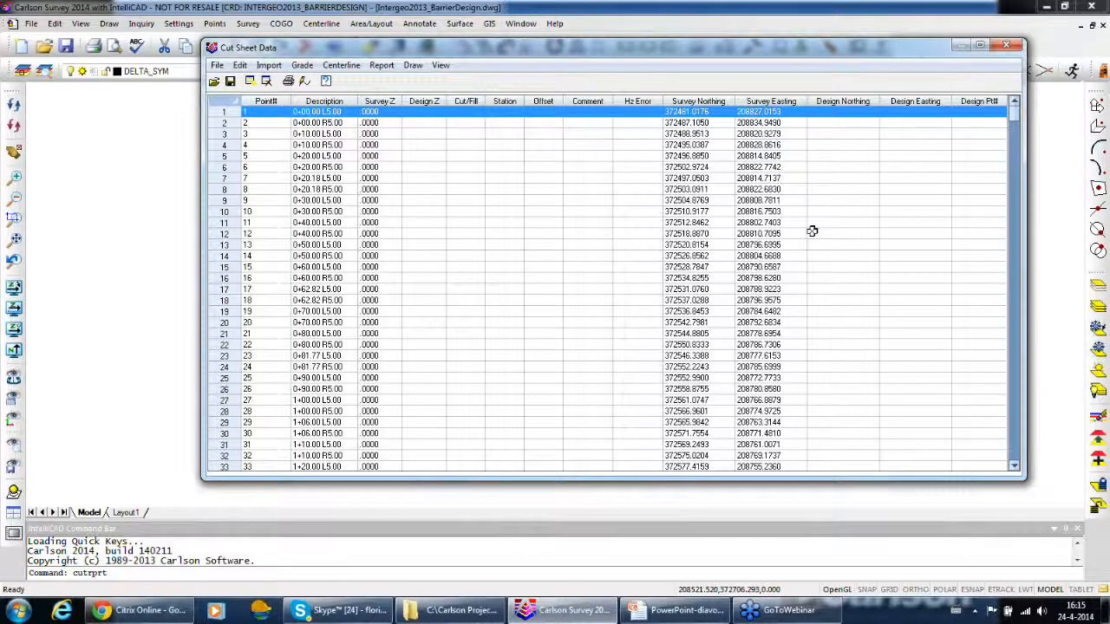
{"action": "left_click", "coordinate": [1018, 174]}
{"action": "left_click_drag", "start_coordinate": [1016, 187], "coordinate": [984, 104]}
Grade the cut sheet by points using all design points of the current coordinate file, matched by a 0.40 distance tolerance
{"action": "left_click", "coordinate": [299, 67]}
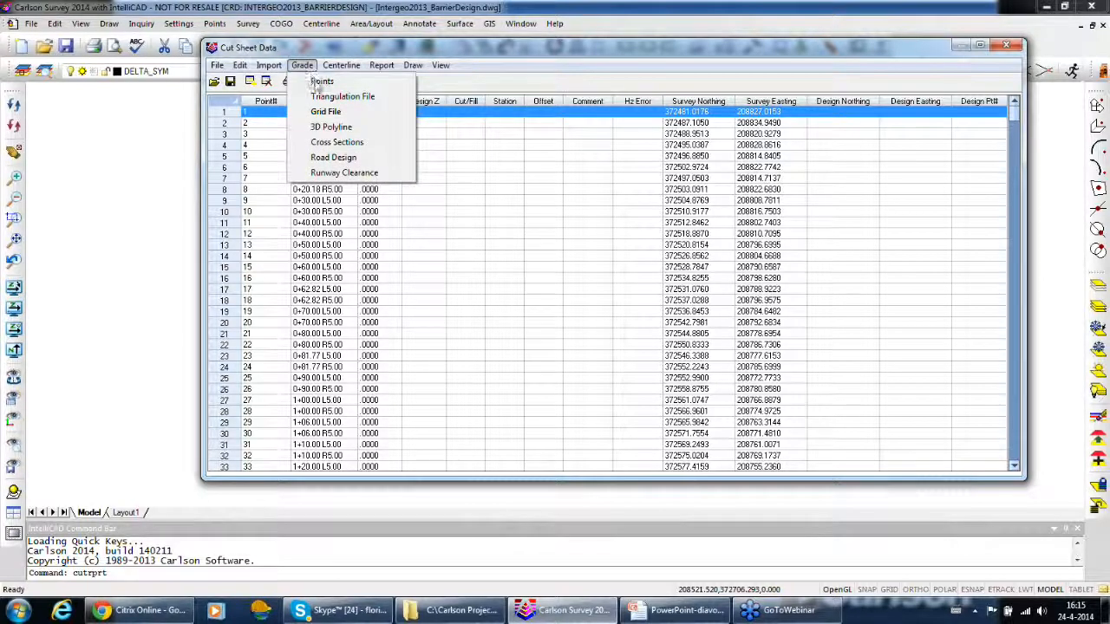
{"action": "left_click", "coordinate": [319, 83]}
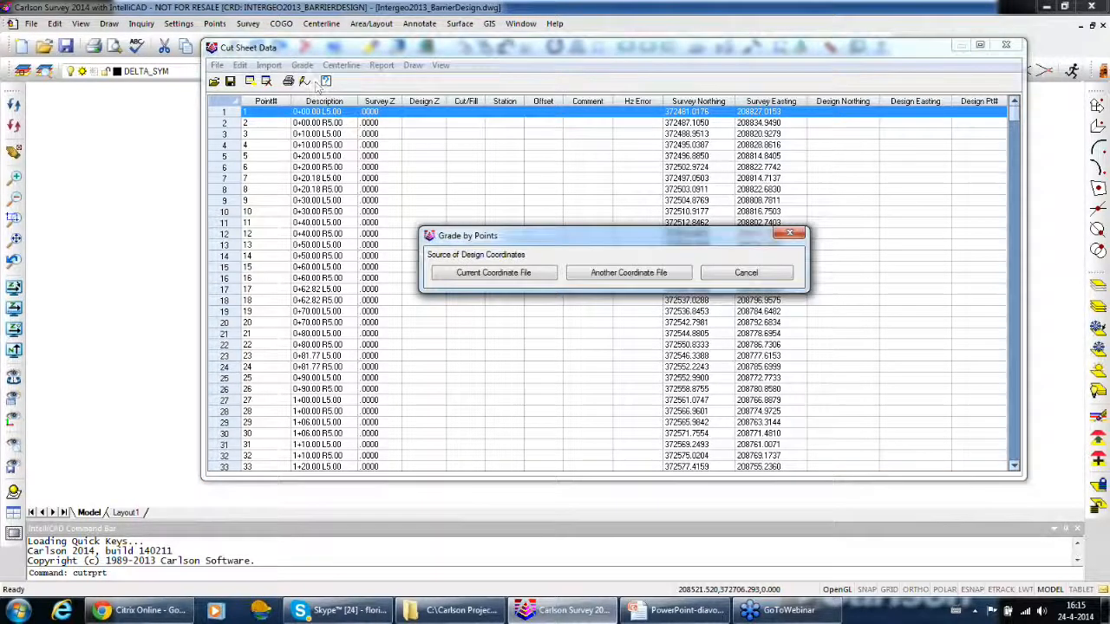
{"action": "left_click", "coordinate": [502, 281]}
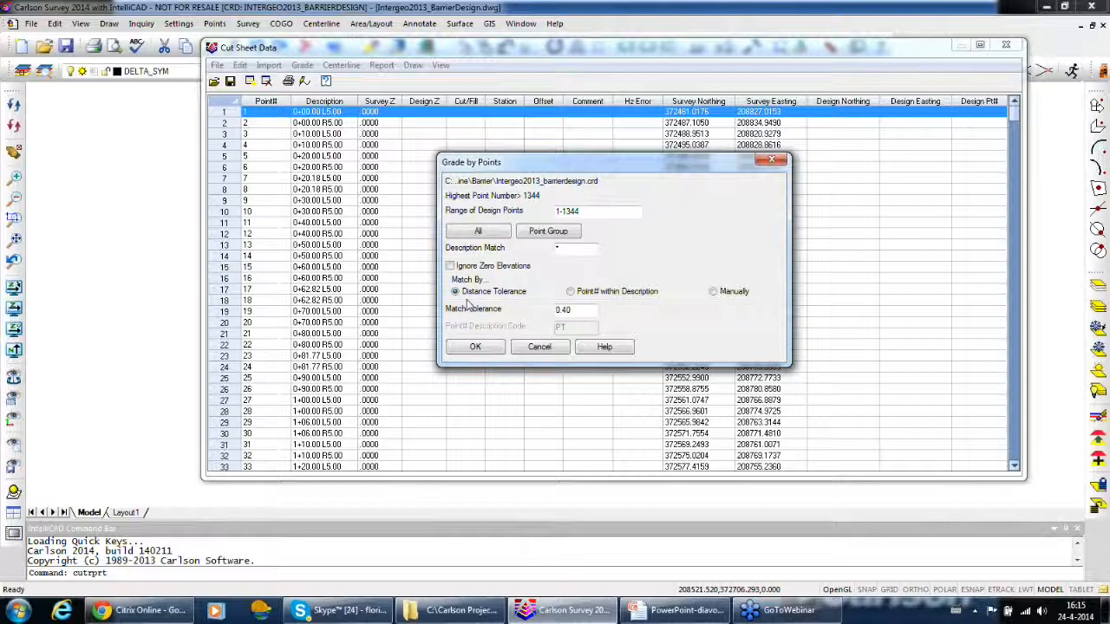
{"action": "left_click", "coordinate": [478, 231]}
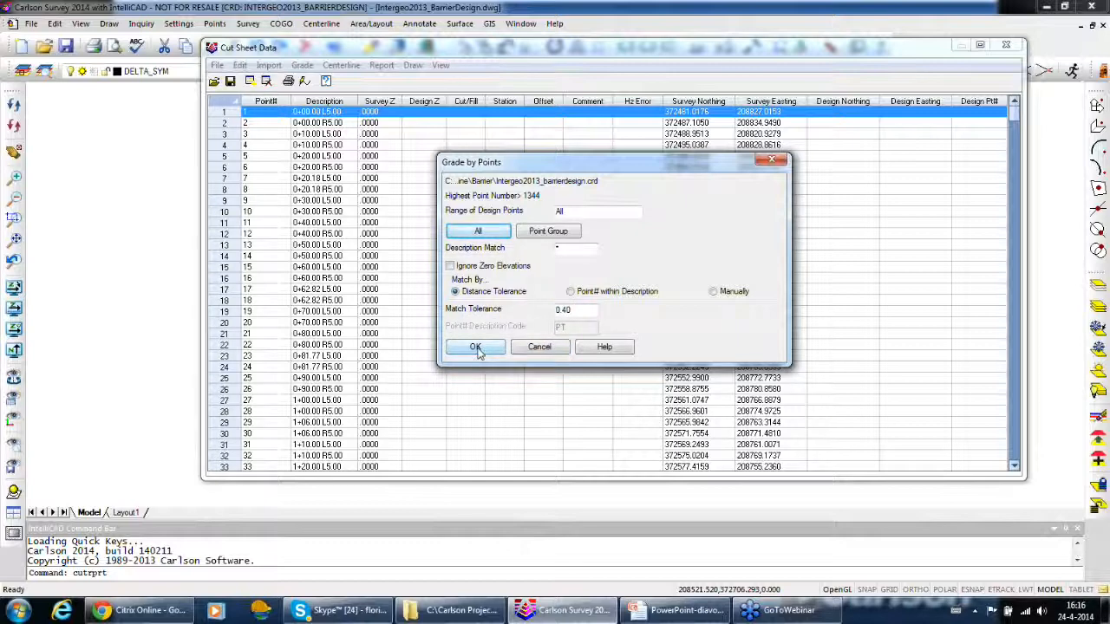
{"action": "left_click", "coordinate": [476, 348]}
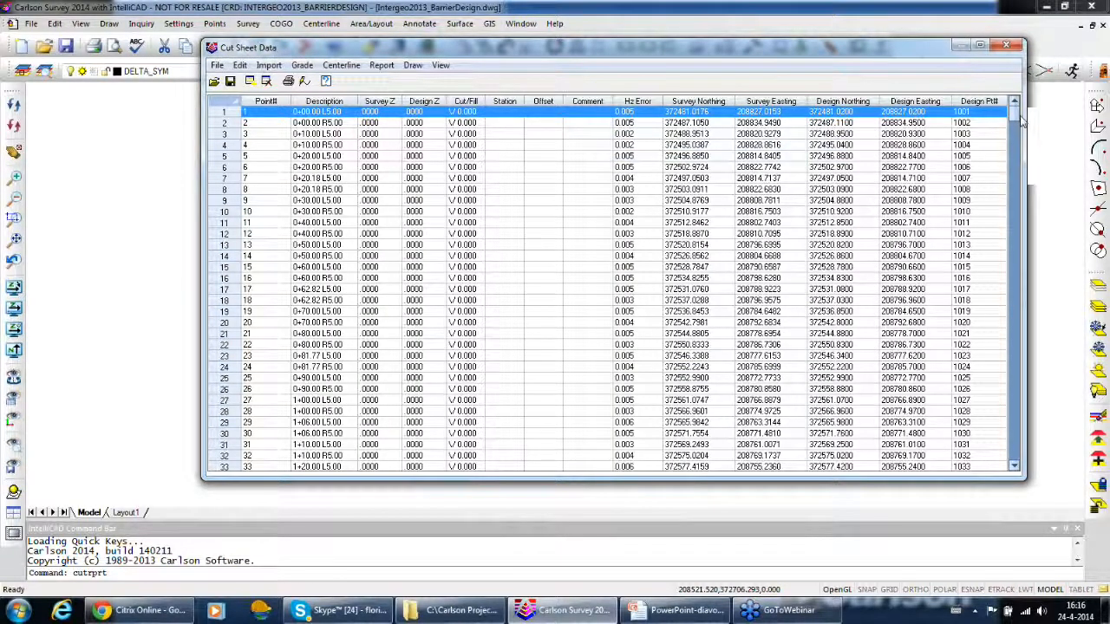
Delete all cut sheet rows from survey point 1001 onward, leaving only the points that have descriptions
{"action": "left_click", "coordinate": [1016, 164]}
{"action": "left_click", "coordinate": [1016, 169]}
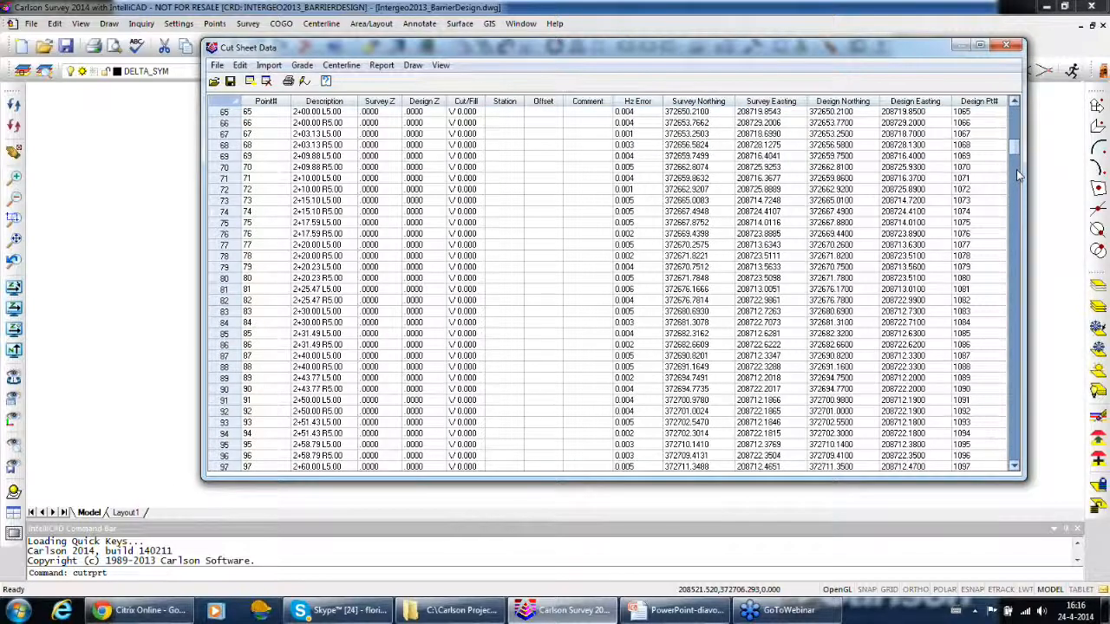
{"action": "left_click", "coordinate": [1016, 169]}
{"action": "left_click_drag", "start_coordinate": [1018, 177], "coordinate": [1014, 292]}
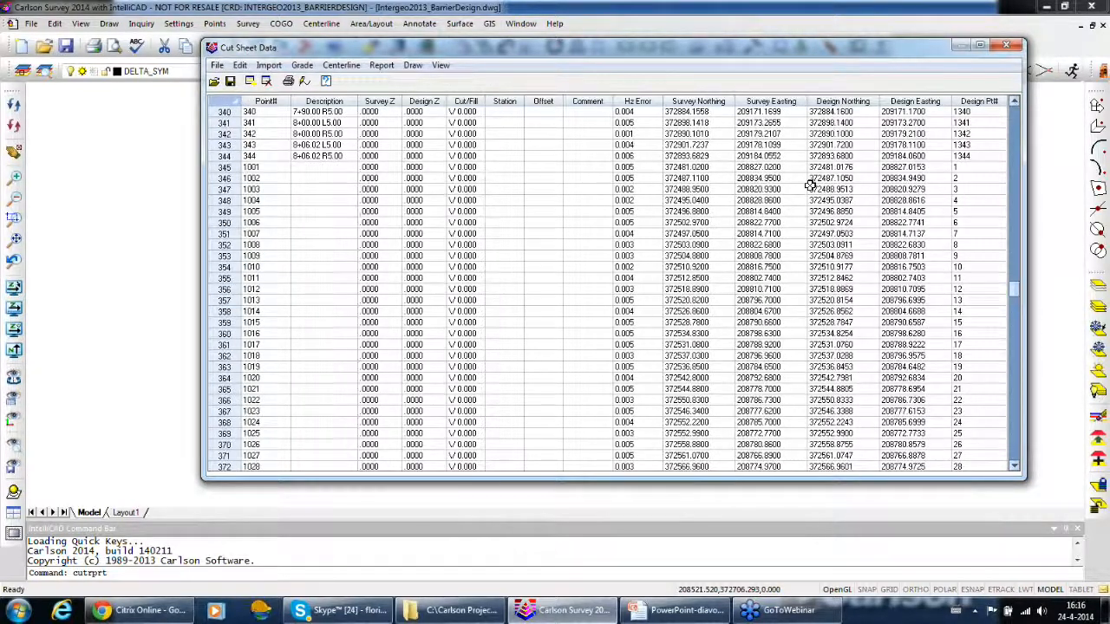
{"action": "left_click", "coordinate": [257, 167]}
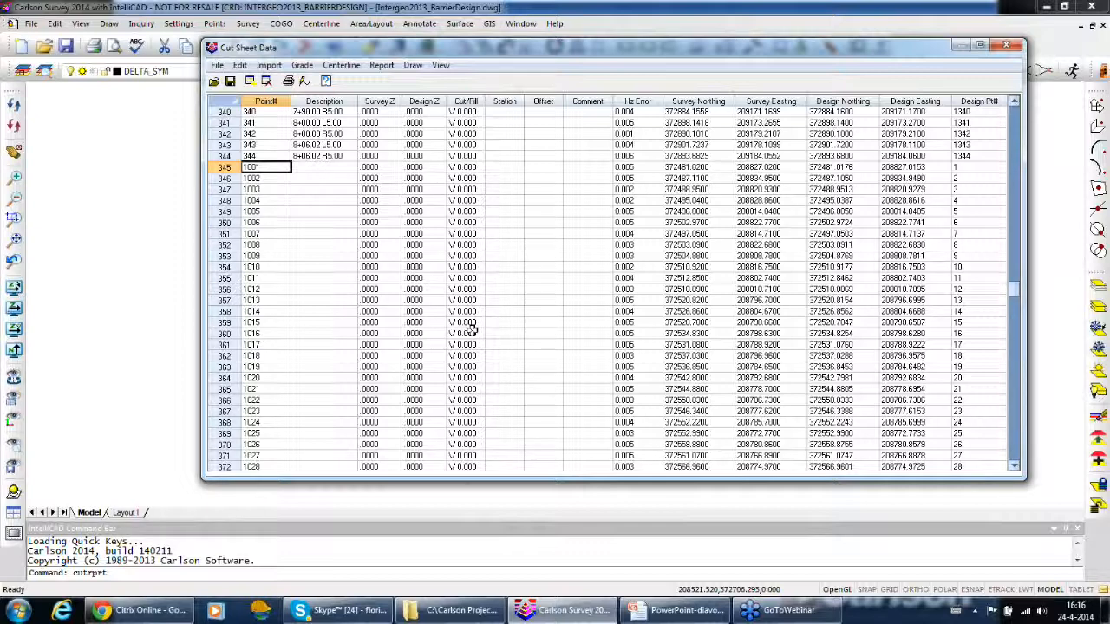
{"action": "key", "text": "shift+Down"}
{"action": "key", "text": "shift+Down"}
{"action": "key", "text": "shift+Down"}
{"action": "key", "text": "shift+Down"}
{"action": "key", "text": "shift+Down"}
{"action": "key", "text": "shift+Down"}
{"action": "key", "text": "shift+Down"}
{"action": "key", "text": "shift+Down"}
{"action": "key", "text": "shift+Down"}
{"action": "key", "text": "shift+Down"}
{"action": "key", "text": "shift+Down"}
{"action": "key", "text": "shift+Down"}
{"action": "key", "text": "shift+Down"}
{"action": "key", "text": "shift+Down"}
{"action": "key", "text": "shift+Down"}
{"action": "key", "text": "shift+Down"}
{"action": "key", "text": "shift+Down"}
{"action": "key", "text": "shift+Down"}
{"action": "key", "text": "shift+Down"}
{"action": "key", "text": "shift+Down"}
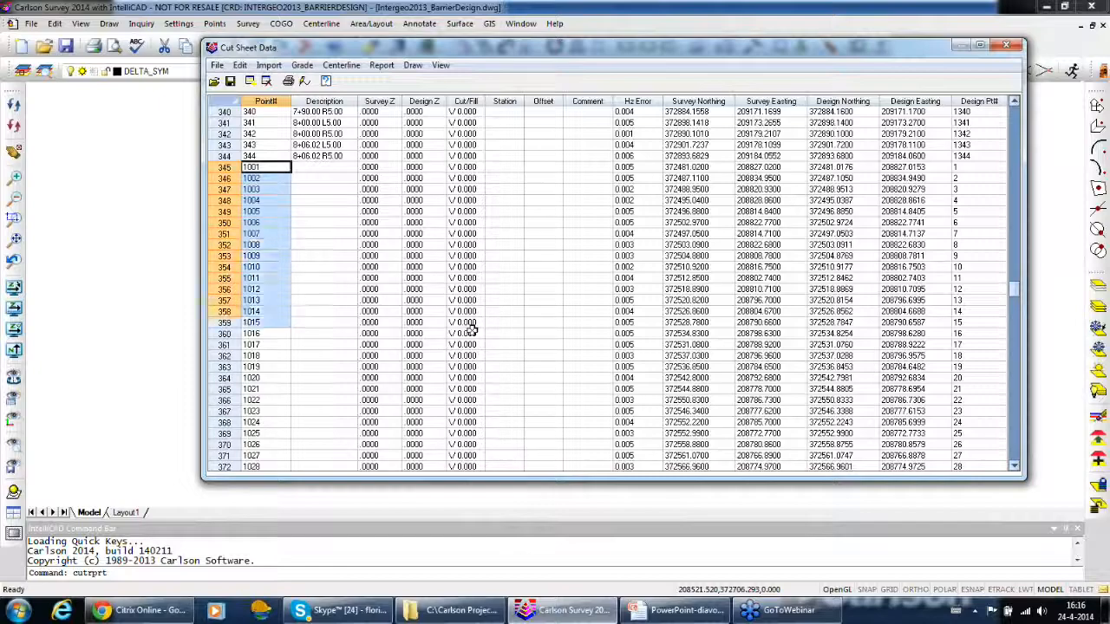
{"action": "key", "text": "shift+Down"}
{"action": "key", "text": "shift+Down"}
{"action": "key", "text": "shift+Down"}
{"action": "key", "text": "shift+Down"}
{"action": "key", "text": "shift+Down"}
{"action": "key", "text": "shift+Down"}
{"action": "key", "text": "shift+Down"}
{"action": "key", "text": "shift+Down"}
{"action": "key", "text": "shift+Down"}
{"action": "key", "text": "shift+Down"}
{"action": "key", "text": "shift+Down"}
{"action": "key", "text": "shift+Down"}
{"action": "key", "text": "shift+Down"}
{"action": "key", "text": "shift+Down"}
{"action": "key", "text": "shift+Down"}
{"action": "key", "text": "shift+Down"}
{"action": "key", "text": "shift+Down"}
{"action": "key", "text": "shift+Down"}
{"action": "key", "text": "shift+Down"}
{"action": "key", "text": "shift+Down"}
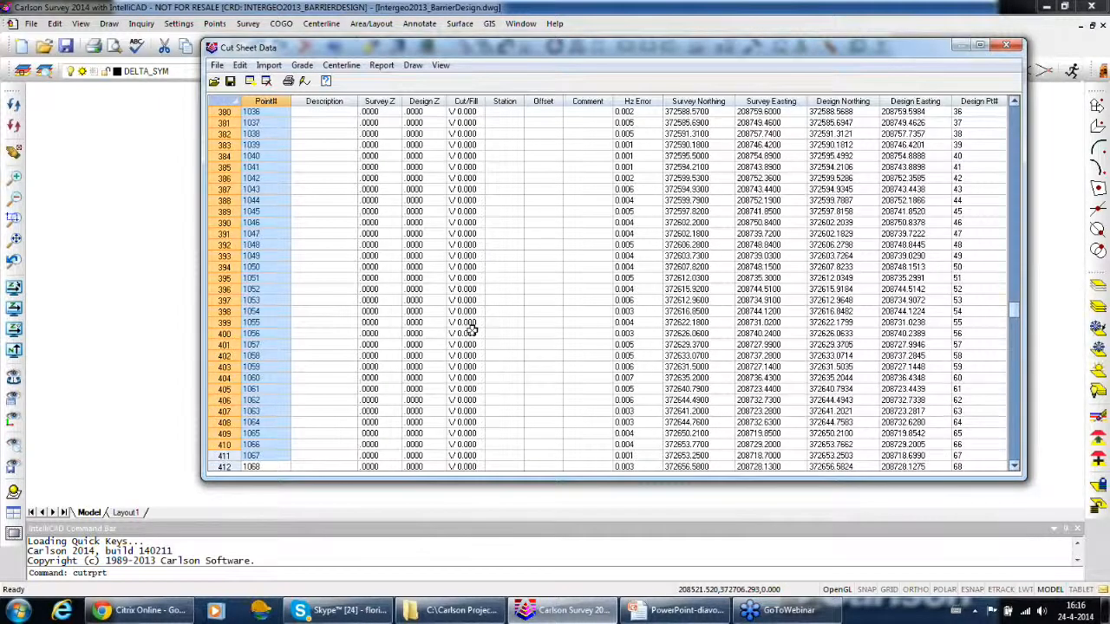
{"action": "key", "text": "shift+Down"}
{"action": "key", "text": "shift+Down"}
{"action": "key", "text": "shift+Down"}
{"action": "key", "text": "shift+Down"}
{"action": "key", "text": "shift+Down"}
{"action": "key", "text": "shift+Down"}
{"action": "key", "text": "shift+Down"}
{"action": "key", "text": "shift+Down"}
{"action": "key", "text": "shift+Down"}
{"action": "key", "text": "shift+Down"}
{"action": "key", "text": "shift+Down"}
{"action": "key", "text": "shift+Down"}
{"action": "key", "text": "shift+Down"}
{"action": "key", "text": "shift+Down"}
{"action": "key", "text": "shift+Down"}
{"action": "key", "text": "shift+Down"}
{"action": "key", "text": "shift+Down"}
{"action": "key", "text": "shift+Down"}
{"action": "key", "text": "shift+Down"}
{"action": "key", "text": "shift+Down"}
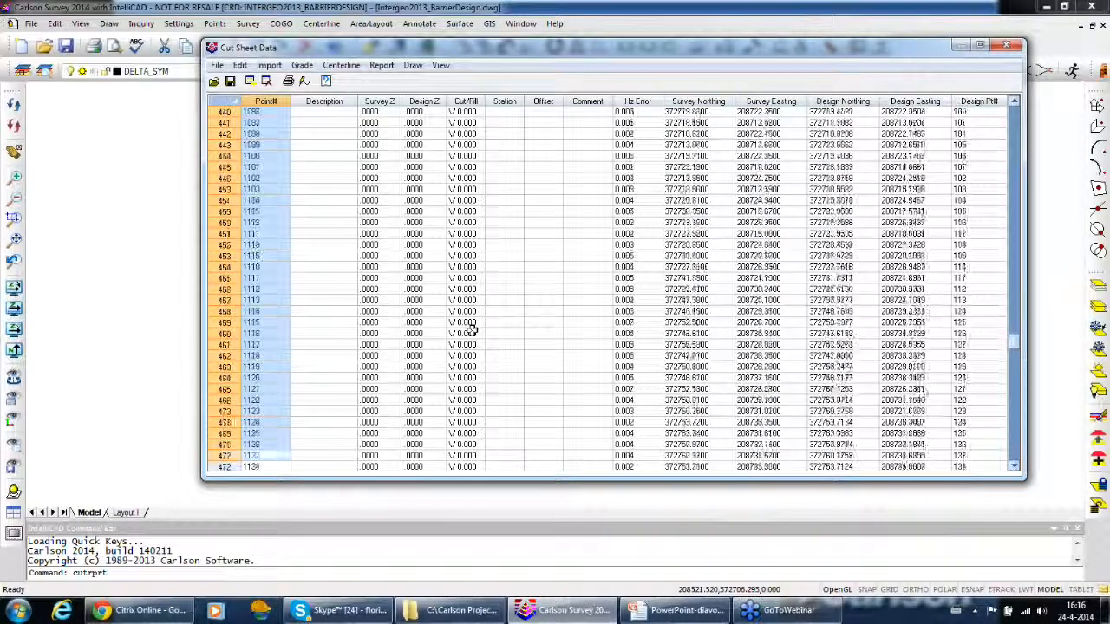
{"action": "key", "text": "shift+Down"}
{"action": "key", "text": "shift+Down"}
{"action": "key", "text": "shift+Down"}
{"action": "key", "text": "shift+Down"}
{"action": "key", "text": "shift+Down"}
{"action": "key", "text": "shift+Down"}
{"action": "key", "text": "shift+Down"}
{"action": "key", "text": "shift+Down"}
{"action": "key", "text": "shift+Down"}
{"action": "key", "text": "shift+Down"}
{"action": "key", "text": "shift+Down"}
{"action": "key", "text": "shift+Down"}
{"action": "key", "text": "shift+Down"}
{"action": "key", "text": "shift+Down"}
{"action": "key", "text": "shift+Down"}
{"action": "key", "text": "shift+Down"}
{"action": "key", "text": "shift+Down"}
{"action": "key", "text": "shift+Down"}
{"action": "key", "text": "shift+Down"}
{"action": "key", "text": "shift+Down"}
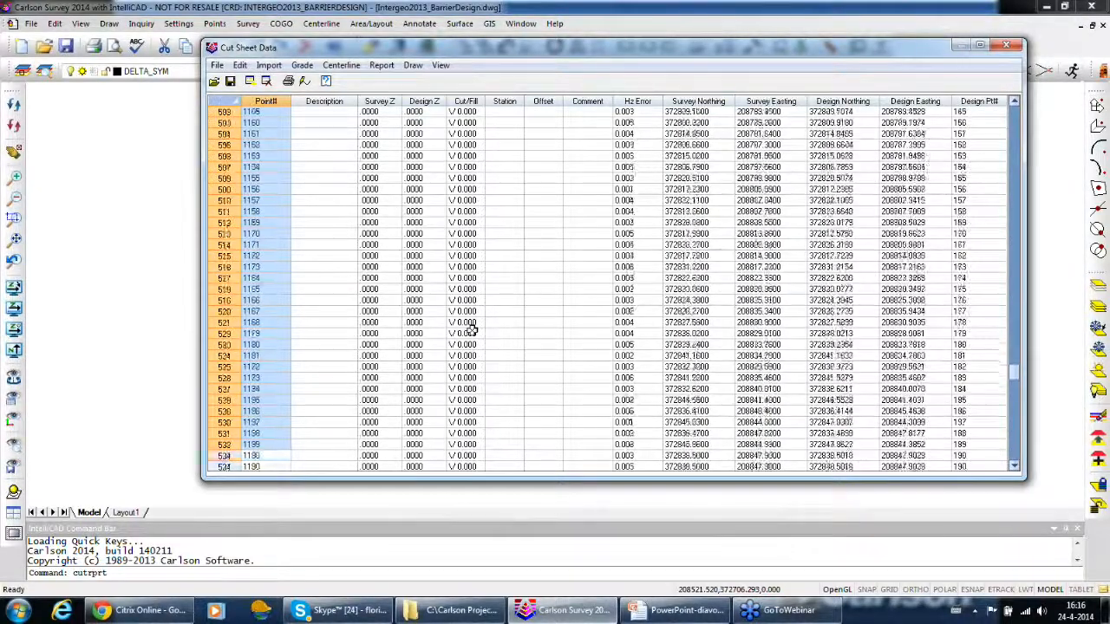
{"action": "key", "text": "shift+Down"}
{"action": "key", "text": "shift+Down"}
{"action": "key", "text": "shift+Down"}
{"action": "key", "text": "shift+Down"}
{"action": "key", "text": "shift+Down"}
{"action": "key", "text": "shift+Down"}
{"action": "key", "text": "shift+Down"}
{"action": "key", "text": "shift+Down"}
{"action": "key", "text": "shift+Down"}
{"action": "key", "text": "shift+Down"}
{"action": "key", "text": "shift+Down"}
{"action": "key", "text": "shift+Down"}
{"action": "key", "text": "shift+Down"}
{"action": "key", "text": "shift+Down"}
{"action": "key", "text": "shift+Down"}
{"action": "key", "text": "shift+Down"}
{"action": "key", "text": "shift+Down"}
{"action": "key", "text": "shift+Down"}
{"action": "key", "text": "shift+Down"}
{"action": "key", "text": "shift+Down"}
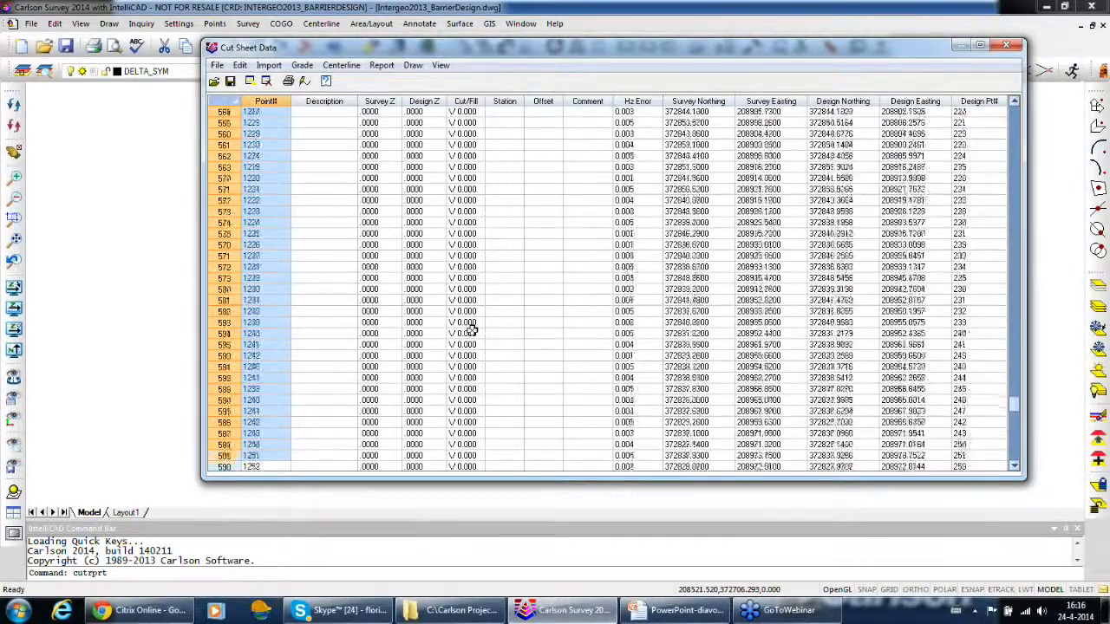
{"action": "key", "text": "shift+Down"}
{"action": "key", "text": "shift+Down"}
{"action": "key", "text": "shift+Down"}
{"action": "key", "text": "shift+Down"}
{"action": "key", "text": "shift+Down"}
{"action": "key", "text": "shift+Down"}
{"action": "key", "text": "shift+Down"}
{"action": "key", "text": "shift+Down"}
{"action": "key", "text": "shift+Down"}
{"action": "key", "text": "shift+Down"}
{"action": "key", "text": "shift+Down"}
{"action": "key", "text": "shift+Down"}
{"action": "key", "text": "shift+Down"}
{"action": "key", "text": "shift+Down"}
{"action": "key", "text": "shift+Down"}
{"action": "key", "text": "shift+Down"}
{"action": "key", "text": "shift+Down"}
{"action": "key", "text": "shift+Down"}
{"action": "key", "text": "shift+Down"}
{"action": "key", "text": "shift+Down"}
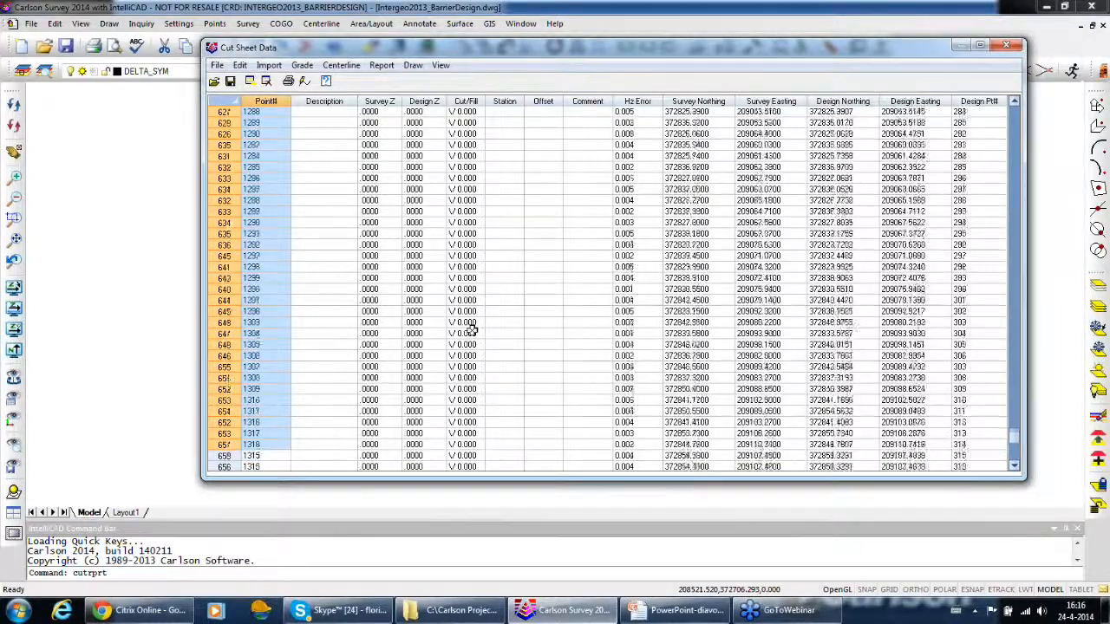
{"action": "key", "text": "Delete"}
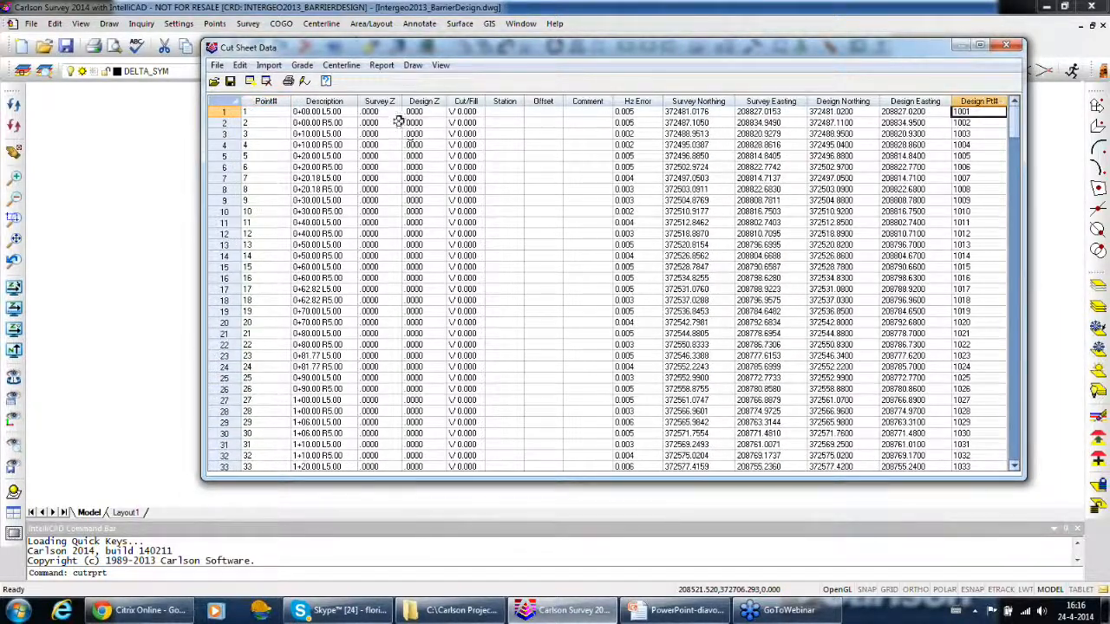
Accept the label settings with tolerance marks of 0.10, delta symbols of 0.20 rotated by centerline, and text labels off
{"action": "left_click", "coordinate": [412, 66]}
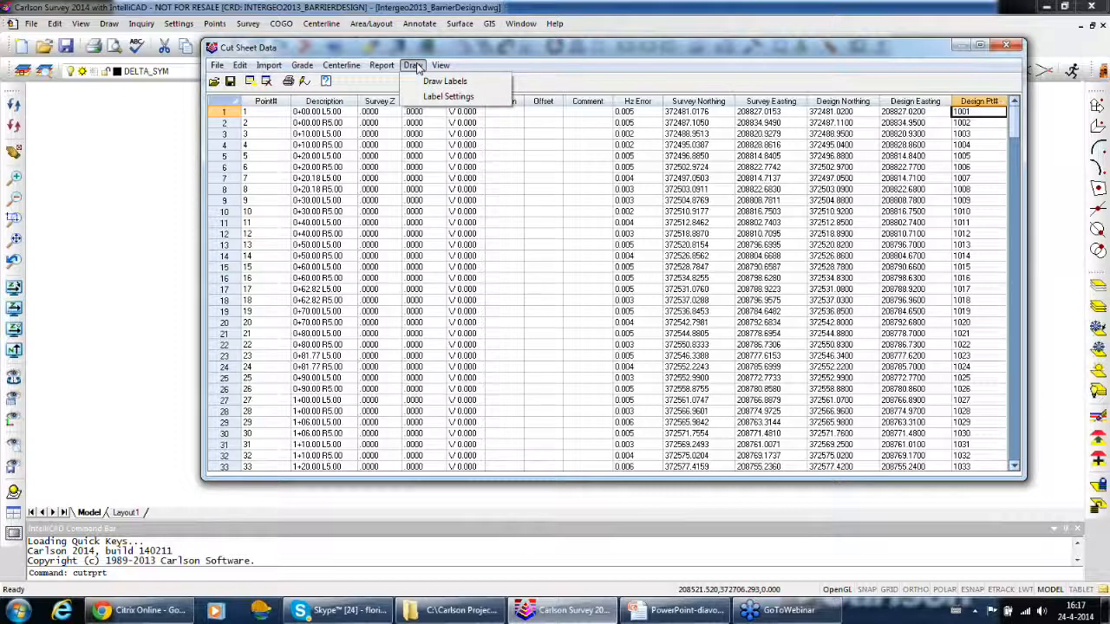
{"action": "left_click", "coordinate": [448, 97]}
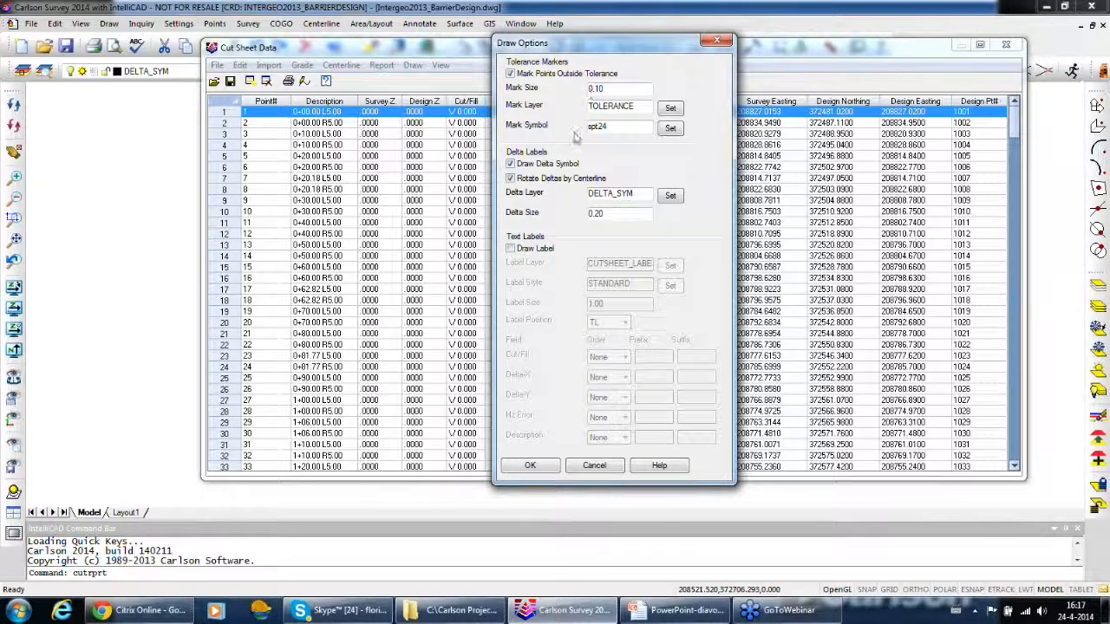
{"action": "left_click", "coordinate": [531, 466]}
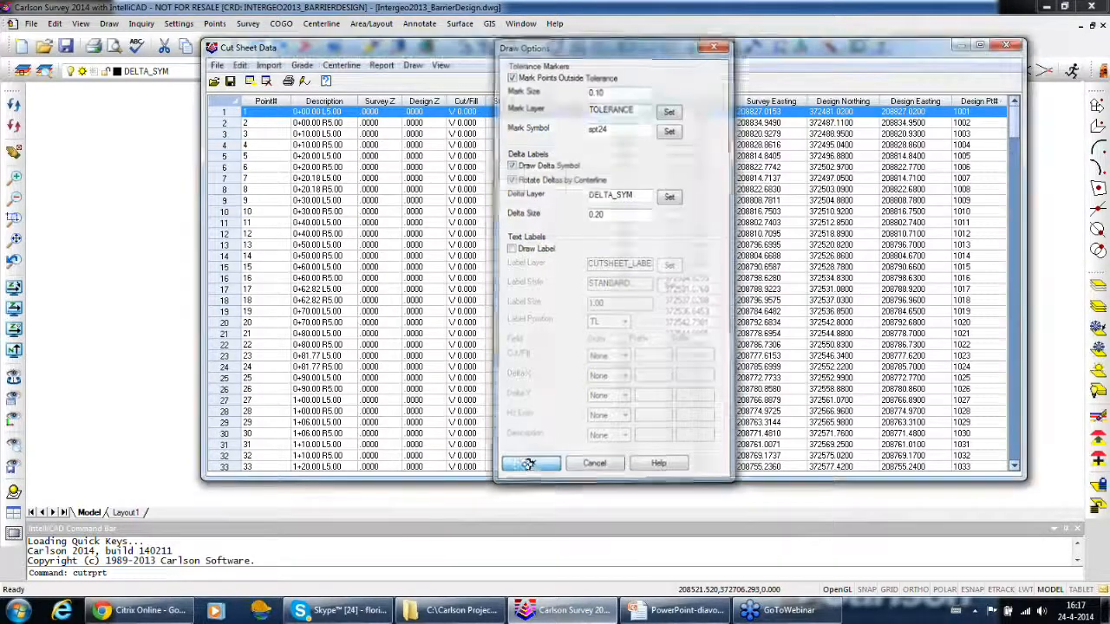
Draw the delta labels aligned to the InterGeo2013_BarrierDesign.cl centerline, and close the cut sheet without saving changes
{"action": "left_click", "coordinate": [416, 66]}
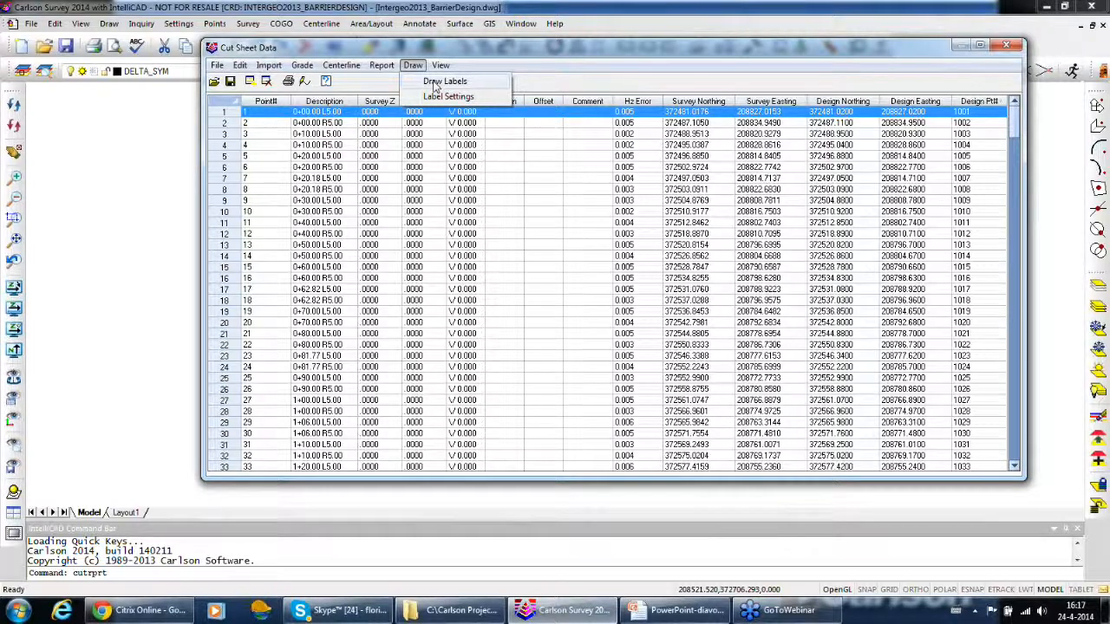
{"action": "left_click", "coordinate": [442, 82]}
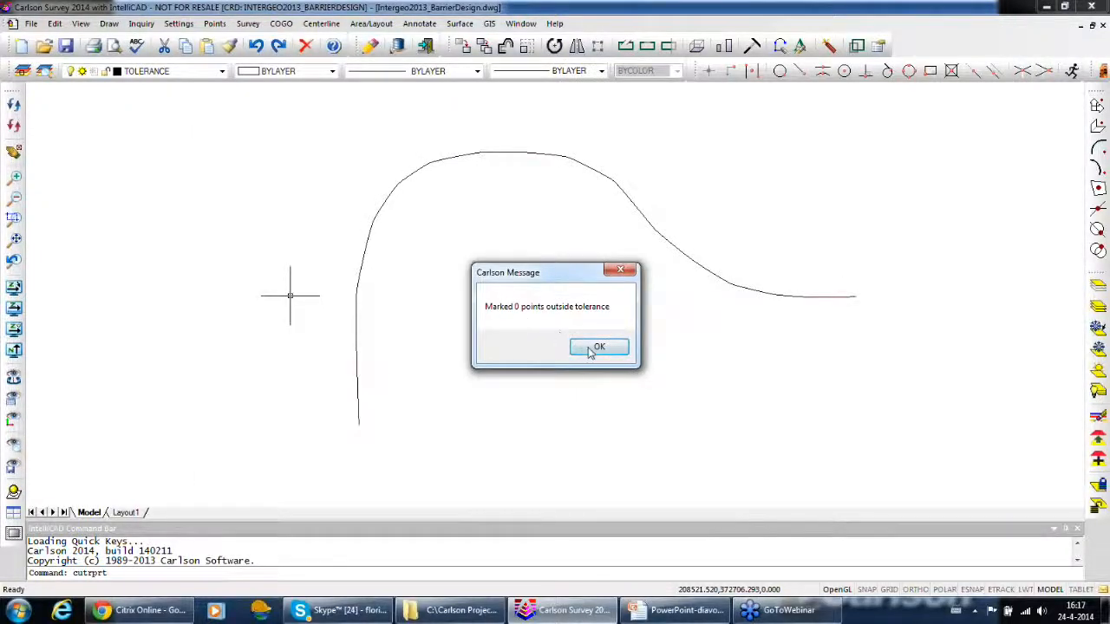
{"action": "left_click", "coordinate": [590, 351]}
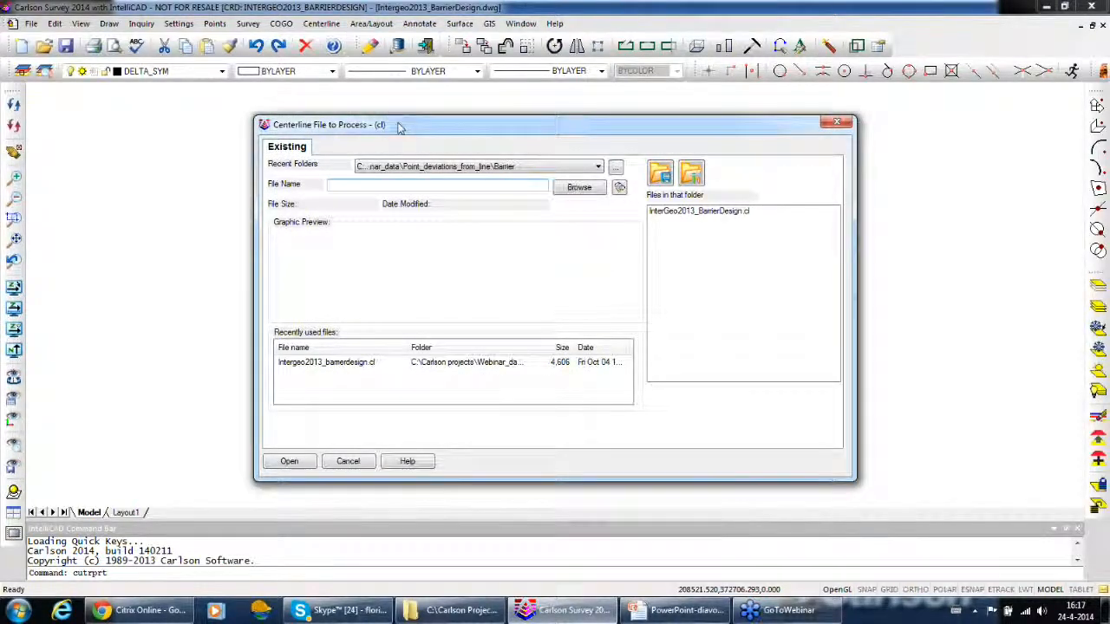
{"action": "left_click_drag", "start_coordinate": [392, 124], "coordinate": [569, 362]}
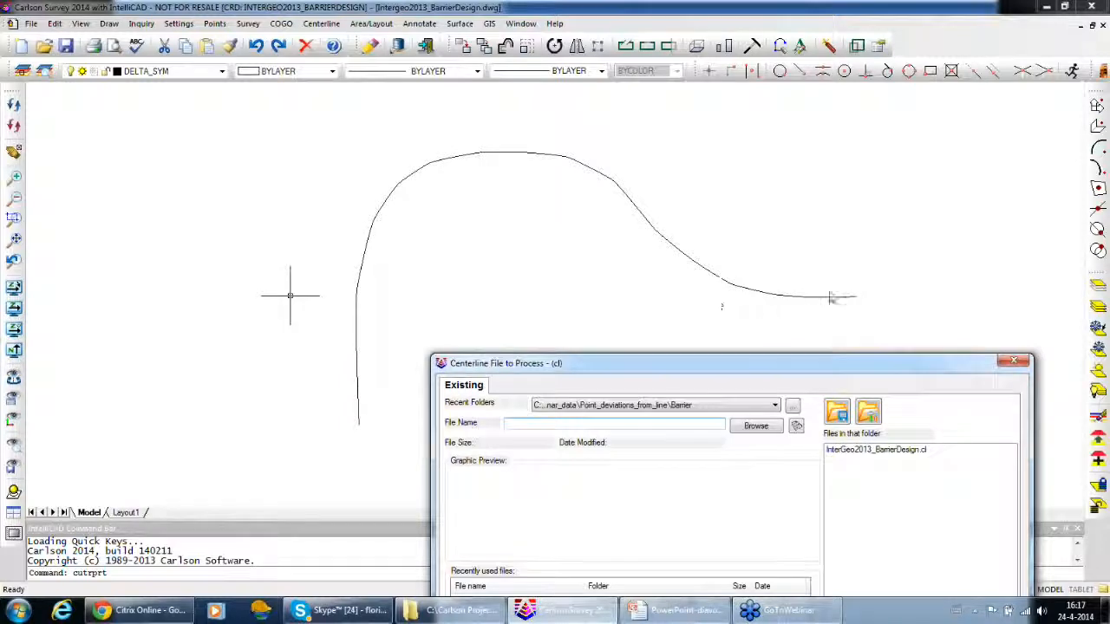
{"action": "left_click_drag", "start_coordinate": [734, 363], "coordinate": [665, 99]}
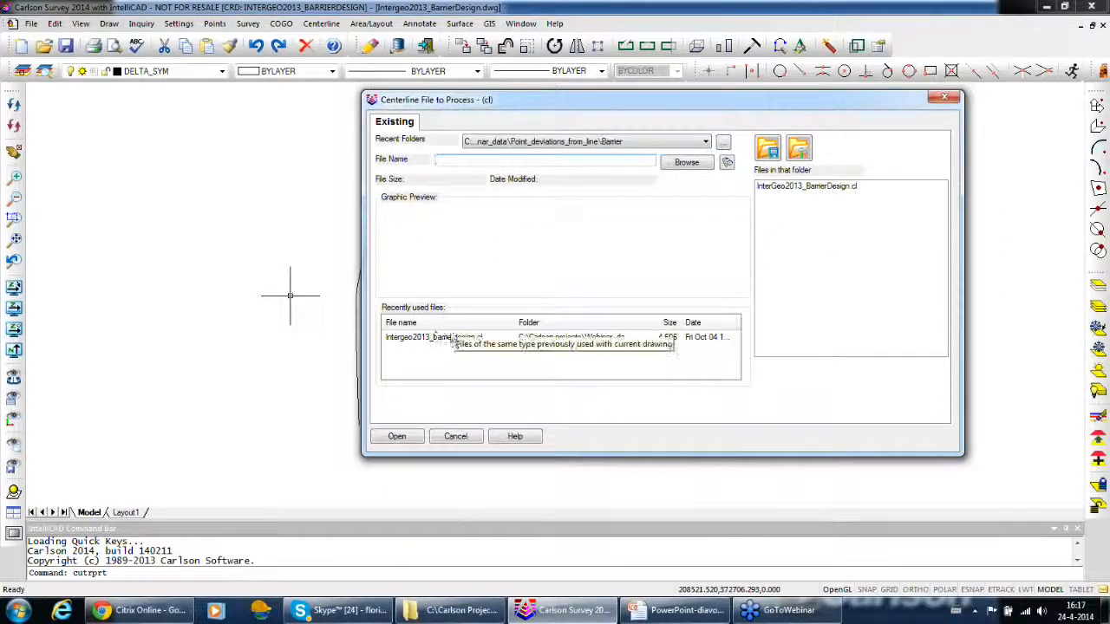
{"action": "left_click", "coordinate": [433, 336]}
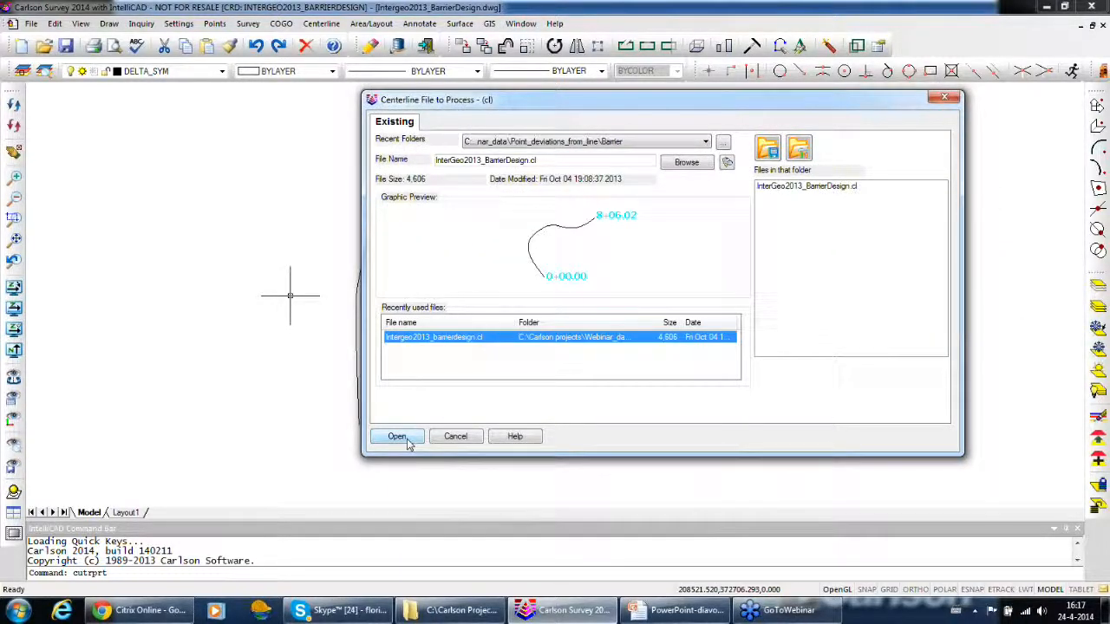
{"action": "left_click", "coordinate": [405, 439]}
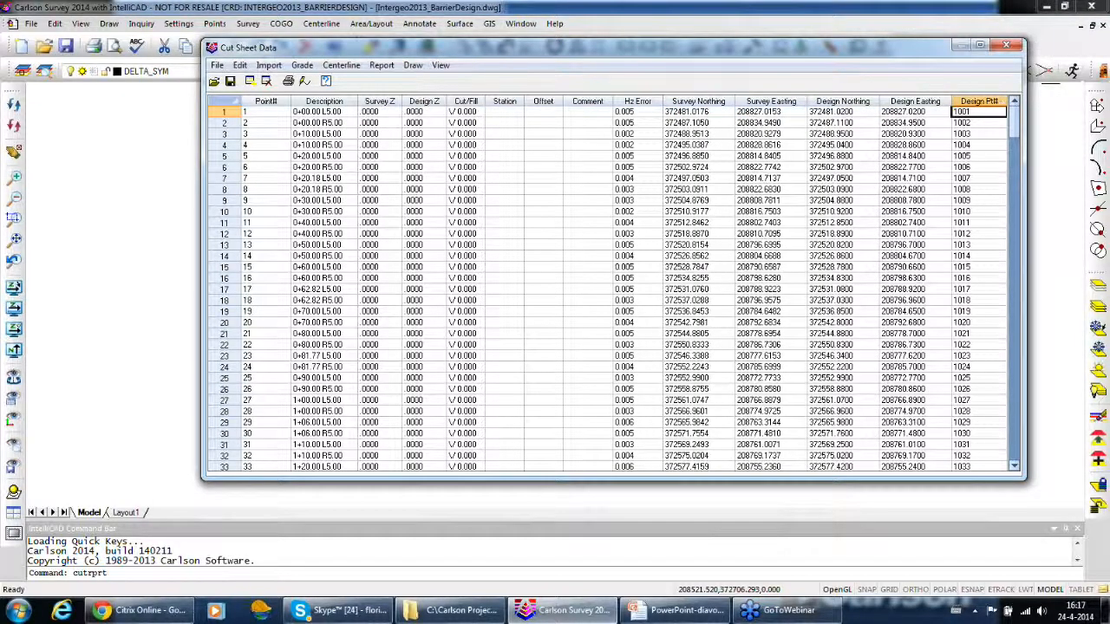
{"action": "left_click", "coordinate": [1006, 45]}
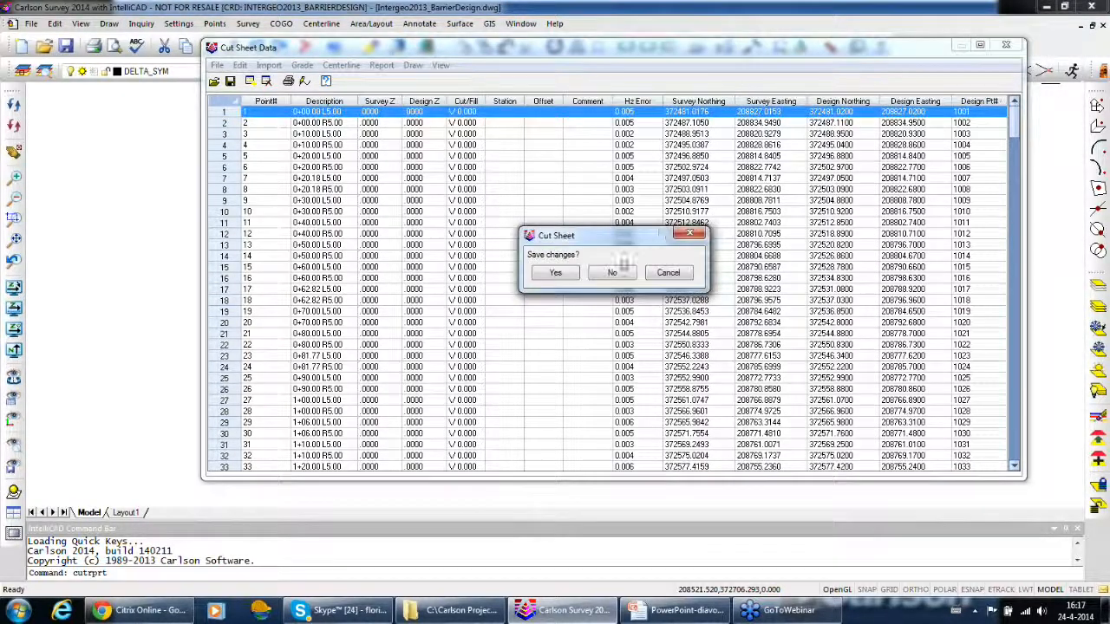
{"action": "left_click", "coordinate": [613, 274]}
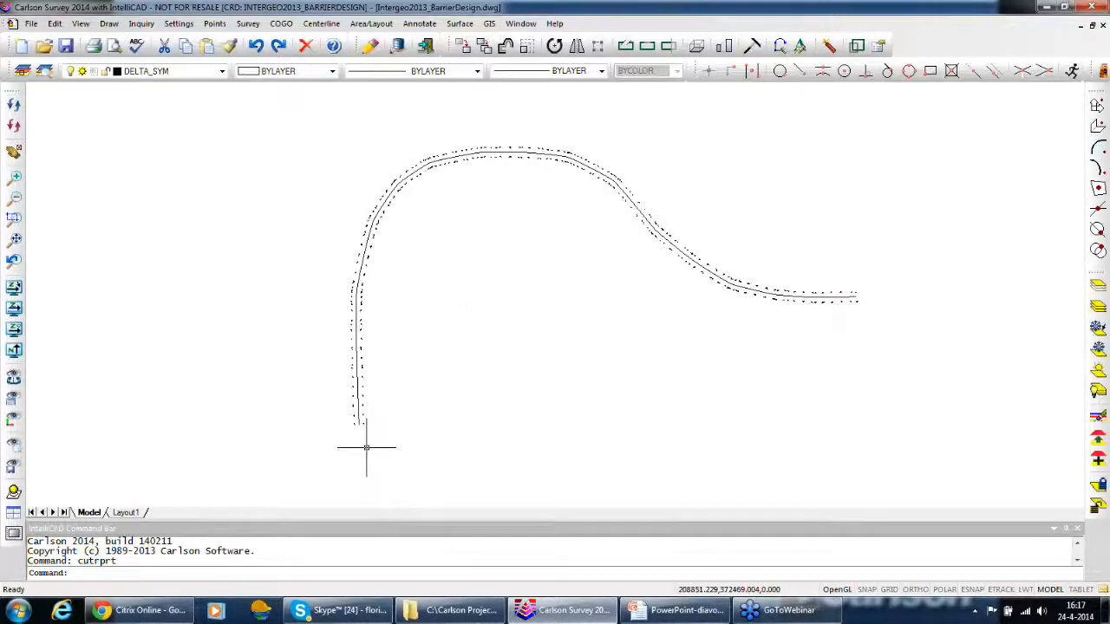
Examine the delta symbols on both sides of the centerline along its straight starting stretch
{"action": "scroll", "coordinate": [384, 405], "scroll_direction": "up", "scroll_amount": 5}
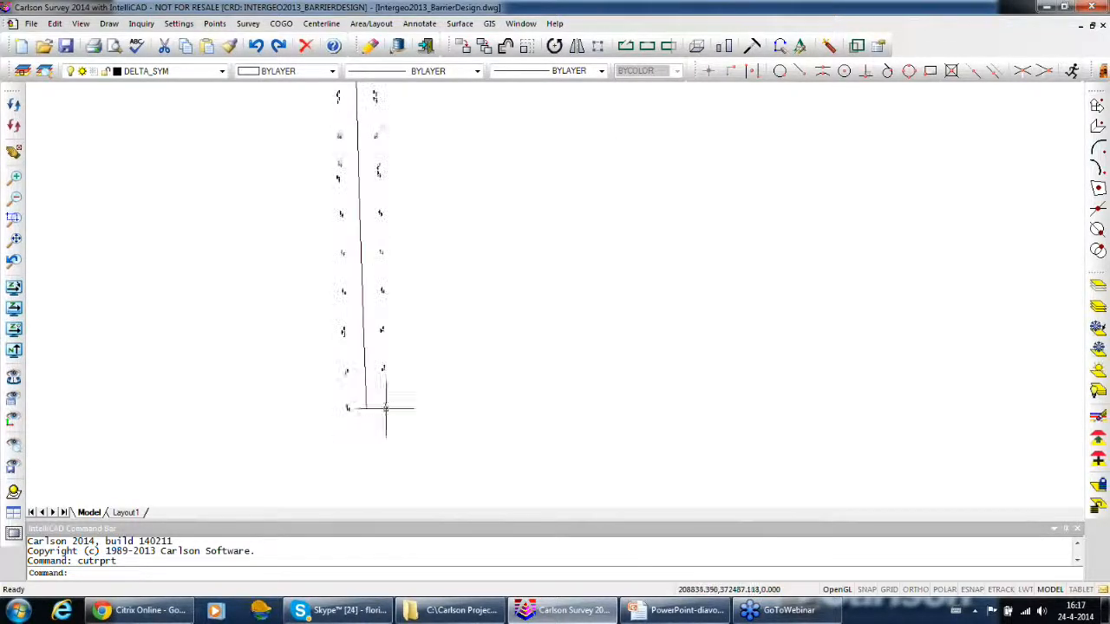
{"action": "scroll", "coordinate": [385, 408], "scroll_direction": "up", "scroll_amount": 5}
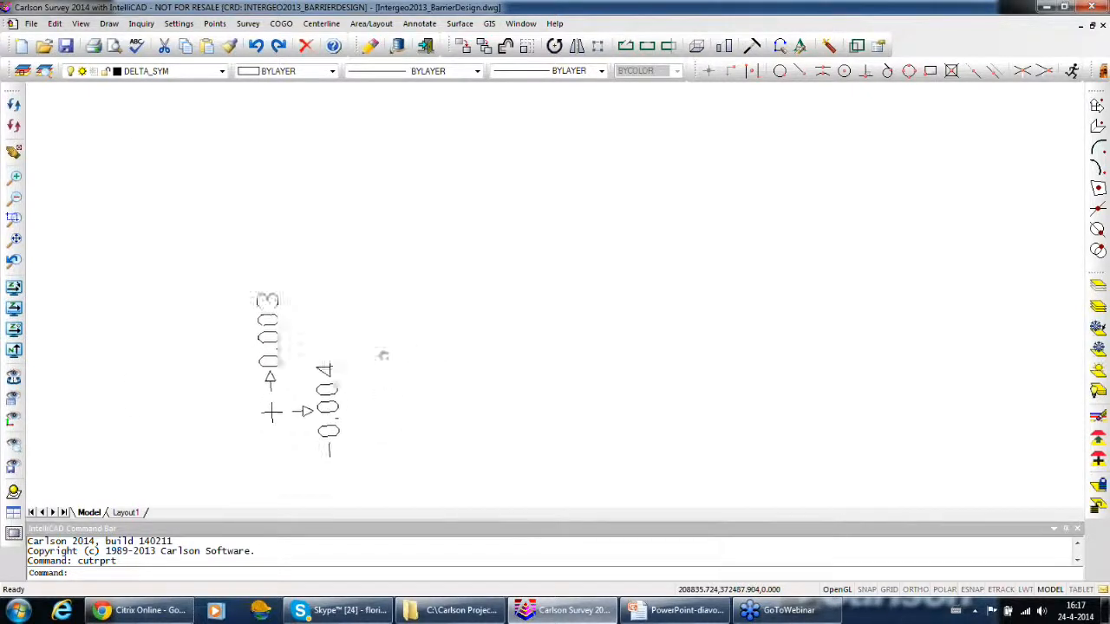
{"action": "scroll", "coordinate": [383, 356], "scroll_direction": "down", "scroll_amount": 8}
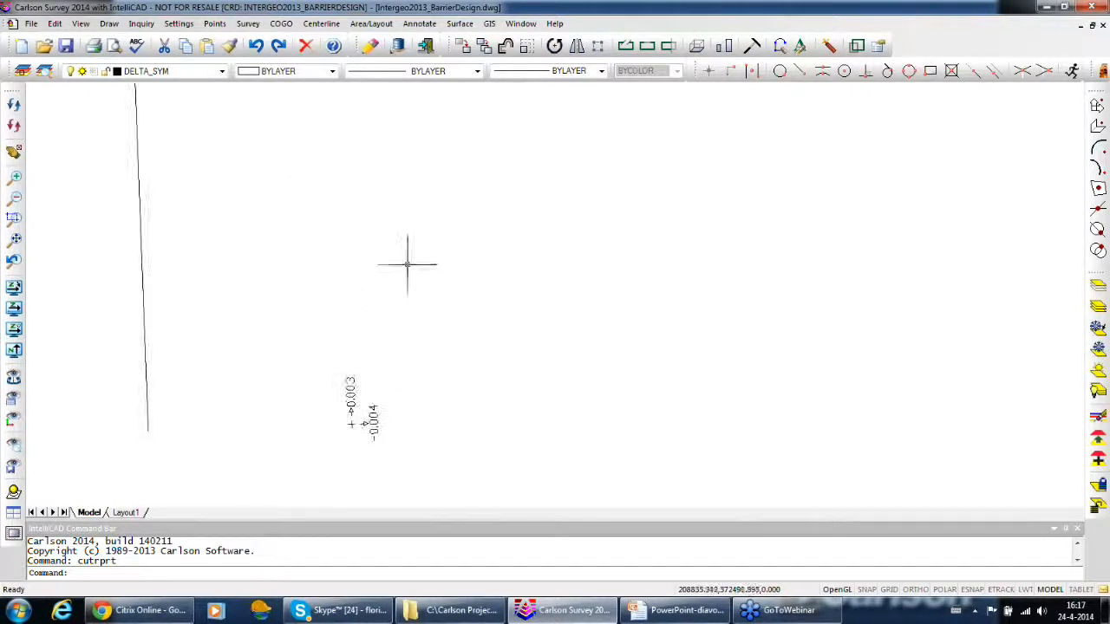
{"action": "middle_click_drag", "start_coordinate": [408, 265], "coordinate": [384, 471]}
{"action": "scroll", "coordinate": [385, 334], "scroll_direction": "up", "scroll_amount": 2}
{"action": "middle_click_drag", "start_coordinate": [359, 178], "coordinate": [366, 394]}
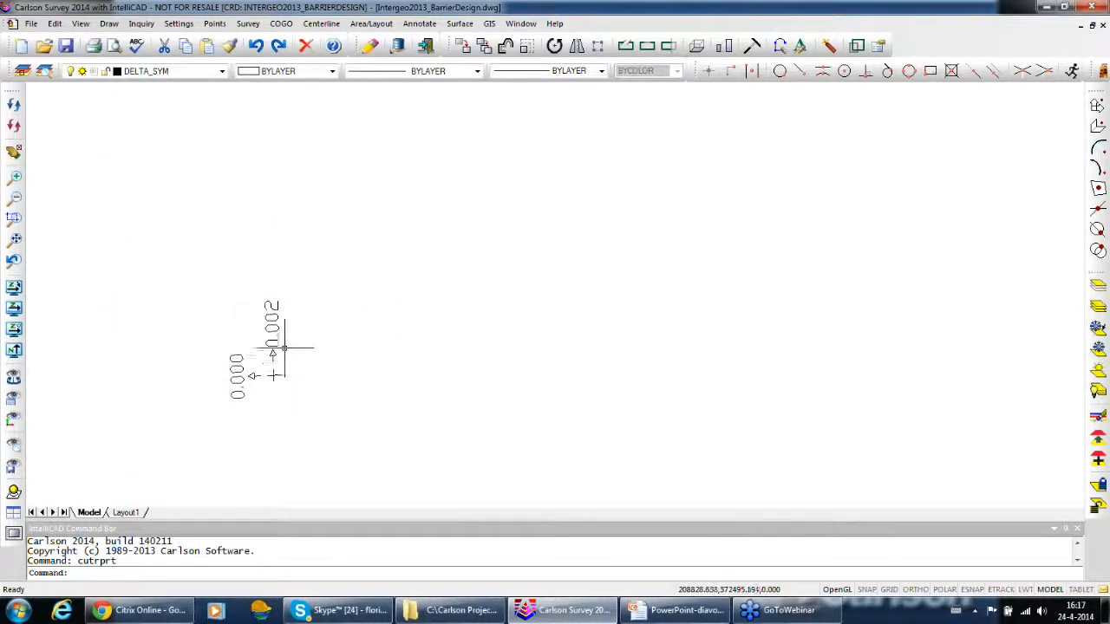
{"action": "scroll", "coordinate": [286, 338], "scroll_direction": "down", "scroll_amount": 5}
{"action": "middle_click_drag", "start_coordinate": [316, 184], "coordinate": [354, 431]}
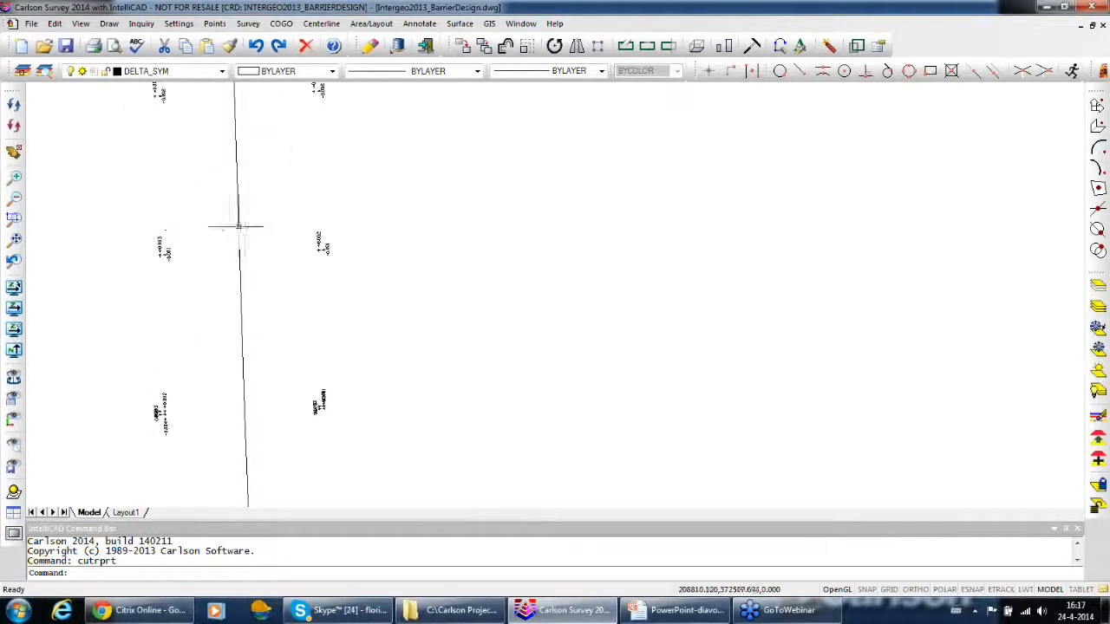
{"action": "scroll", "coordinate": [292, 255], "scroll_direction": "up", "scroll_amount": 2}
{"action": "middle_click_drag", "start_coordinate": [338, 173], "coordinate": [363, 420]}
{"action": "scroll", "coordinate": [356, 357], "scroll_direction": "down", "scroll_amount": 3}
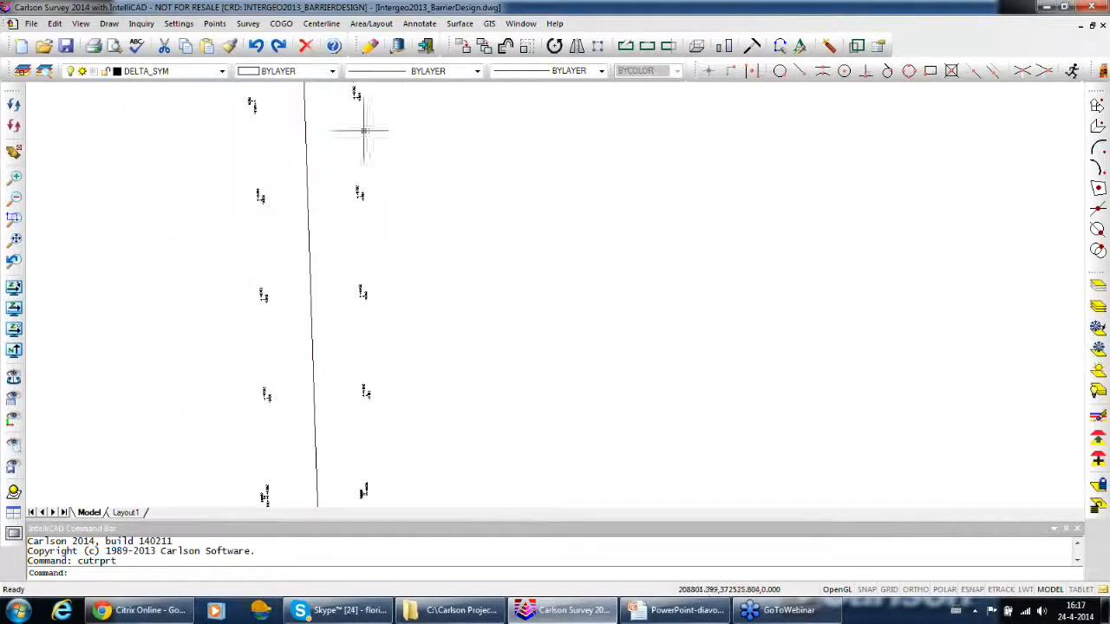
Follow the delta symbols along the centerline through the upper curve, checking how they rotate with the alignment
{"action": "middle_click_drag", "start_coordinate": [371, 193], "coordinate": [367, 507]}
{"action": "scroll", "coordinate": [366, 300], "scroll_direction": "down", "scroll_amount": 2}
{"action": "middle_click_drag", "start_coordinate": [390, 182], "coordinate": [367, 490]}
{"action": "mouse_move", "coordinate": [396, 227]}
{"action": "middle_mouse_down"}
{"action": "mouse_move", "coordinate": [335, 422]}
{"action": "mouse_move", "coordinate": [334, 482]}
{"action": "middle_mouse_up"}
{"action": "middle_click_drag", "start_coordinate": [397, 191], "coordinate": [319, 408]}
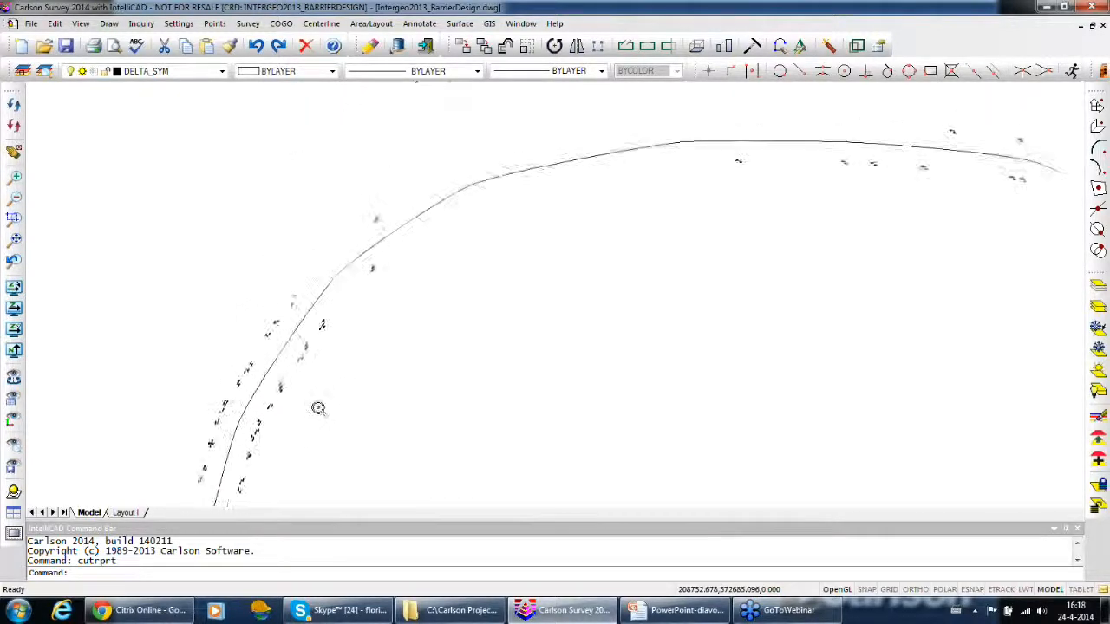
{"action": "scroll", "coordinate": [318, 408], "scroll_direction": "down", "scroll_amount": 4}
{"action": "middle_click_drag", "start_coordinate": [526, 297], "coordinate": [302, 251]}
{"action": "scroll", "coordinate": [385, 209], "scroll_direction": "up", "scroll_amount": 4}
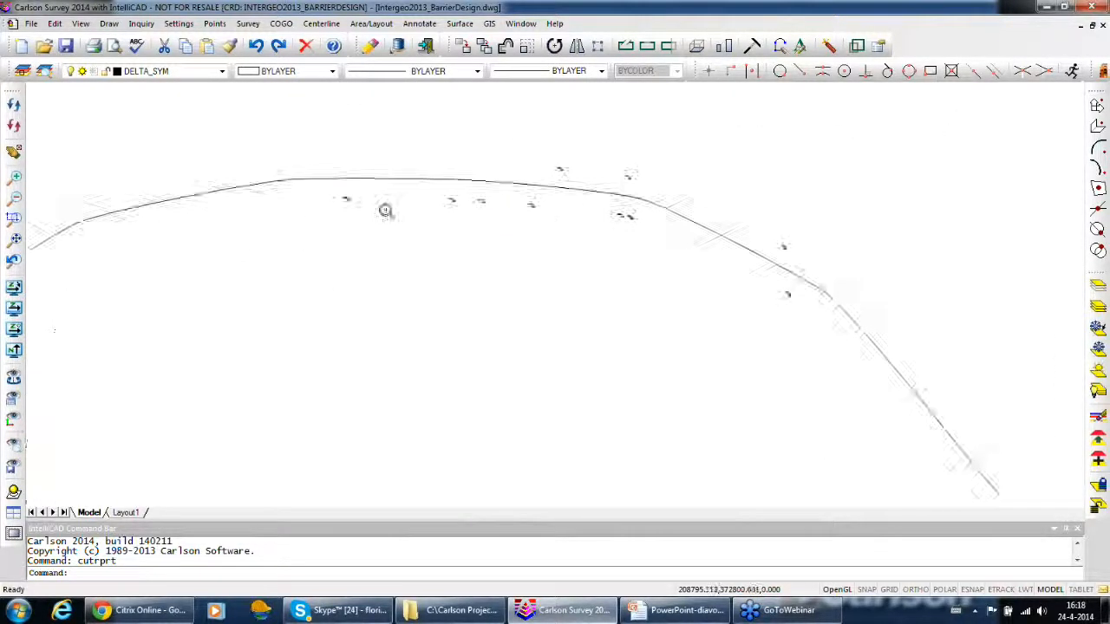
{"action": "scroll", "coordinate": [385, 210], "scroll_direction": "up", "scroll_amount": 4}
{"action": "mouse_move", "coordinate": [560, 203]}
{"action": "middle_mouse_down"}
{"action": "mouse_move", "coordinate": [526, 272]}
{"action": "mouse_move", "coordinate": [390, 362]}
{"action": "mouse_move", "coordinate": [173, 372]}
{"action": "middle_mouse_up"}
{"action": "scroll", "coordinate": [561, 350], "scroll_direction": "down", "scroll_amount": 3}
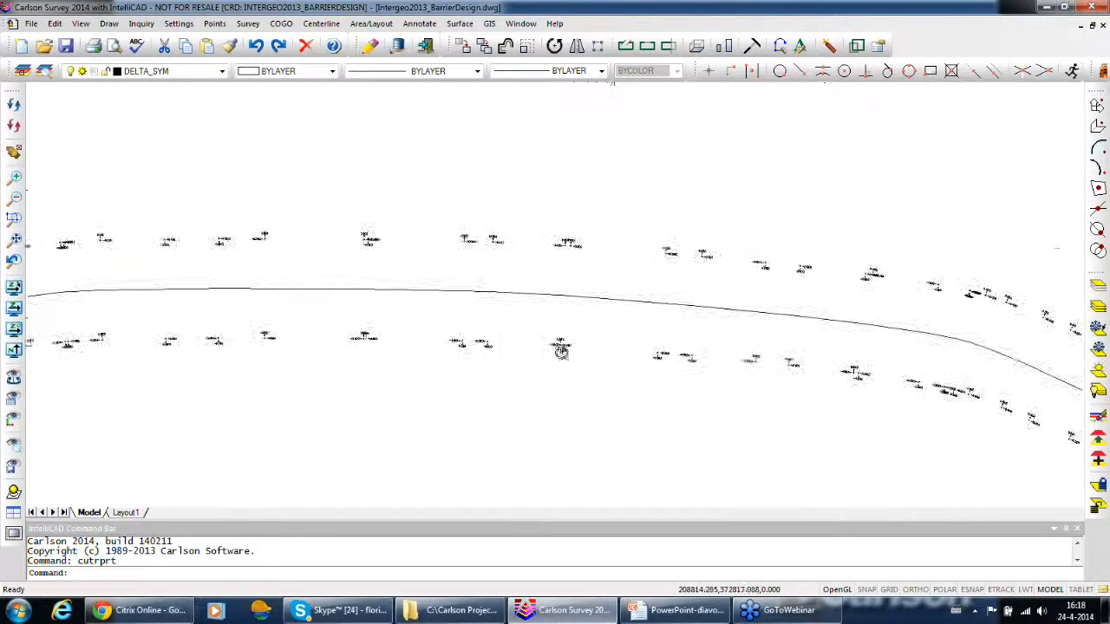
{"action": "mouse_move", "coordinate": [650, 372]}
{"action": "middle_mouse_down"}
{"action": "mouse_move", "coordinate": [547, 364]}
{"action": "mouse_move", "coordinate": [412, 325]}
{"action": "mouse_move", "coordinate": [360, 328]}
{"action": "middle_mouse_up"}
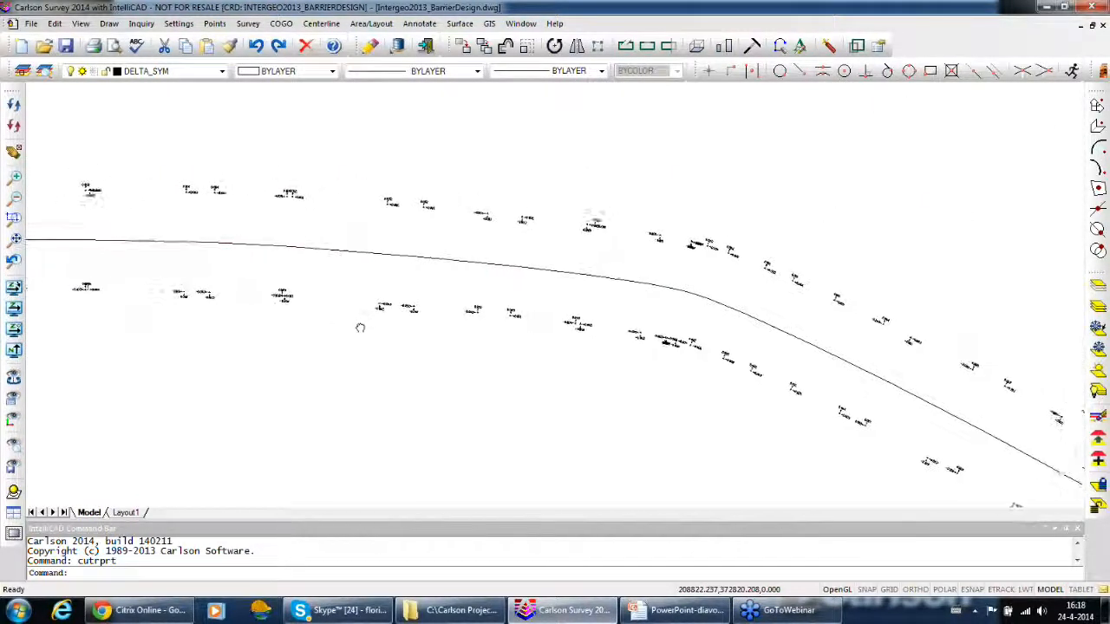
{"action": "middle_click_drag", "start_coordinate": [488, 324], "coordinate": [441, 314]}
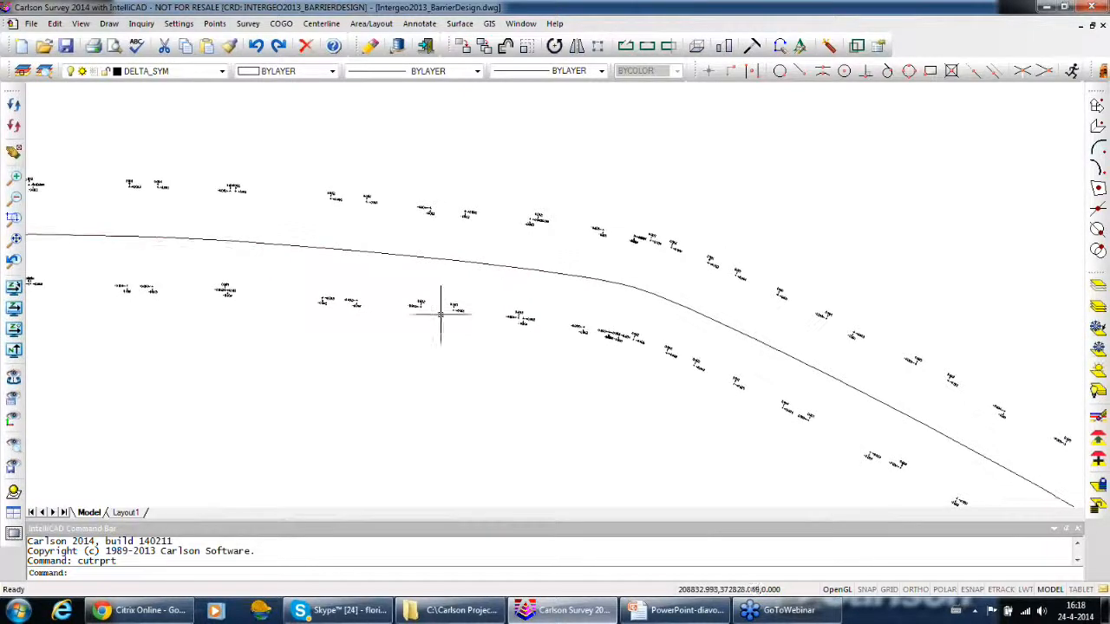
{"action": "mouse_move", "coordinate": [512, 322]}
{"action": "middle_mouse_down"}
{"action": "mouse_move", "coordinate": [448, 321]}
{"action": "mouse_move", "coordinate": [449, 307]}
{"action": "middle_mouse_up"}
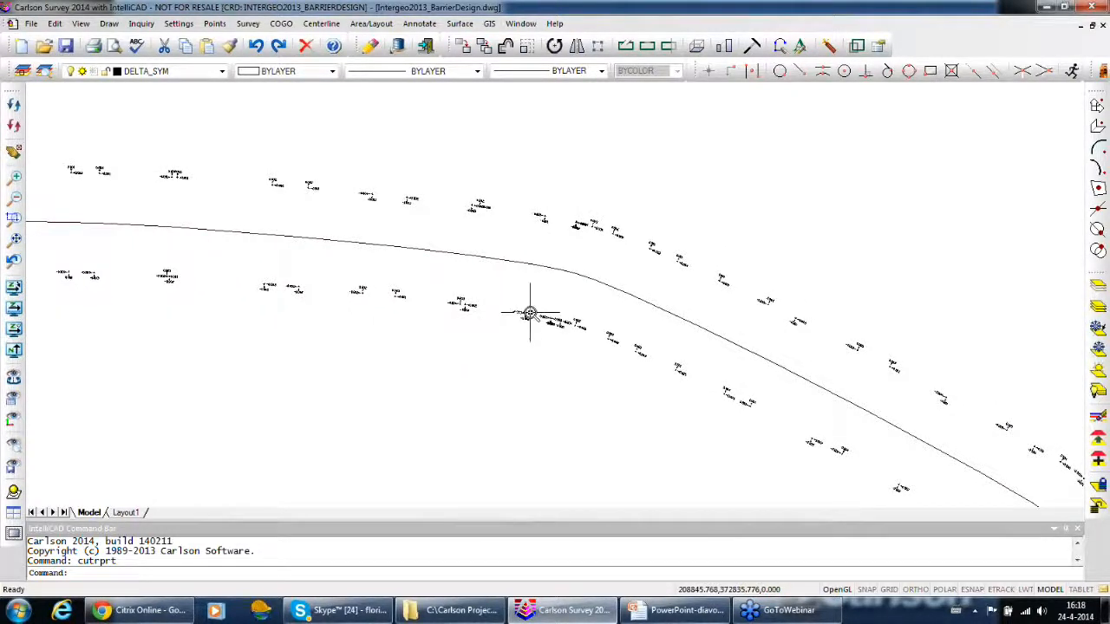
Examine the delta values and arrow directions on the descending stretch beyond the upper curve
{"action": "scroll", "coordinate": [568, 326], "scroll_direction": "up", "scroll_amount": 3}
{"action": "middle_click_drag", "start_coordinate": [656, 384], "coordinate": [460, 297]}
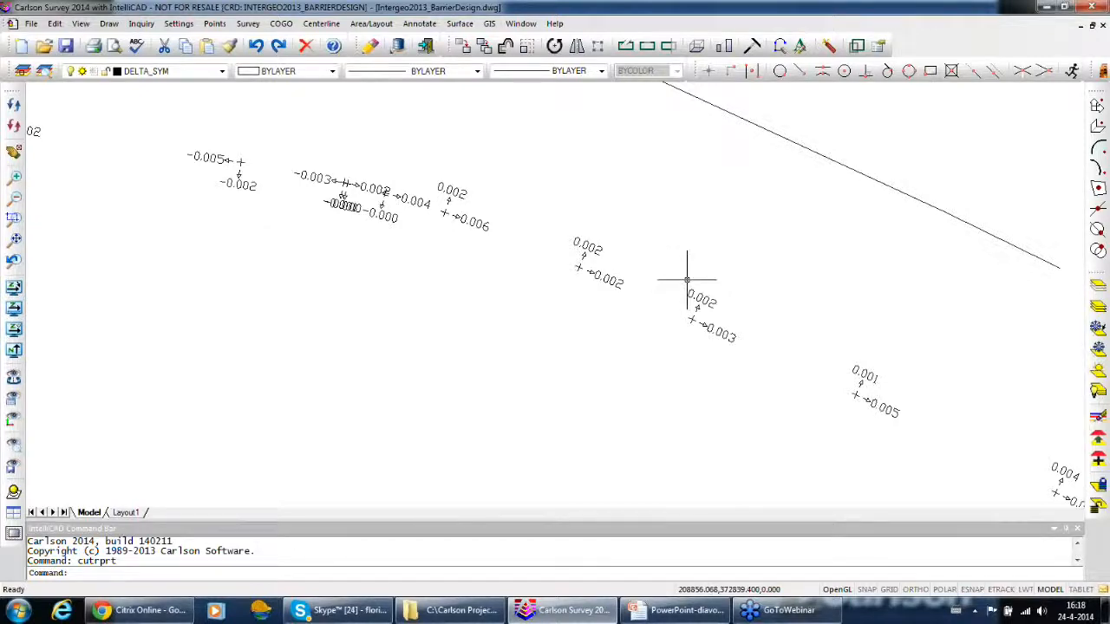
{"action": "mouse_move", "coordinate": [689, 285]}
{"action": "middle_mouse_down"}
{"action": "mouse_move", "coordinate": [584, 280]}
{"action": "mouse_move", "coordinate": [534, 251]}
{"action": "middle_mouse_up"}
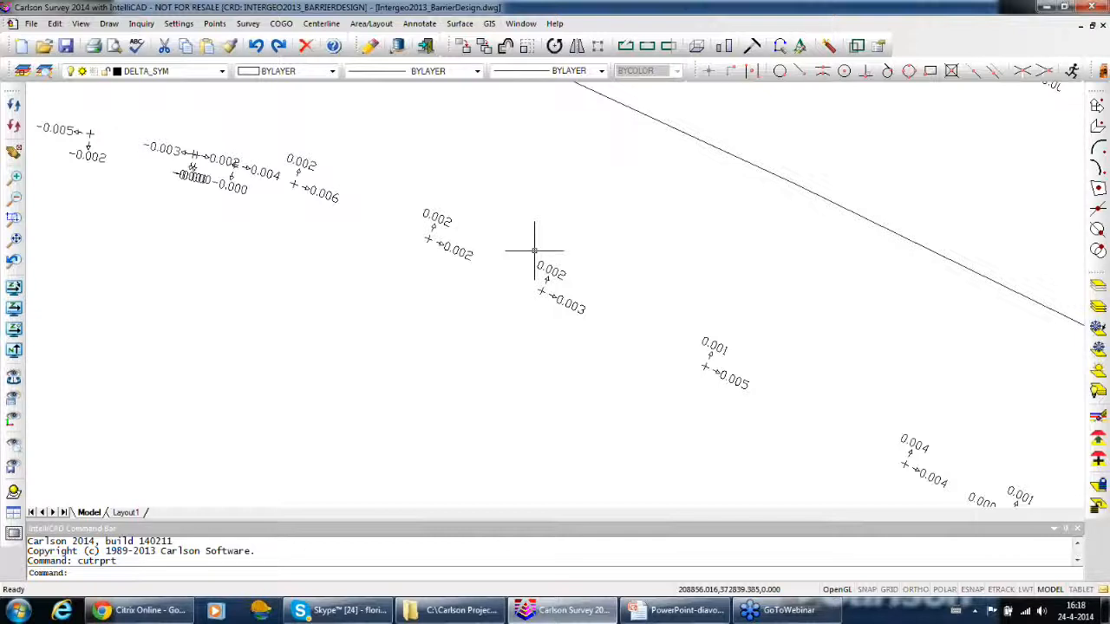
{"action": "middle_click_drag", "start_coordinate": [805, 359], "coordinate": [510, 211]}
{"action": "middle_click_drag", "start_coordinate": [753, 354], "coordinate": [598, 280]}
{"action": "middle_click_drag", "start_coordinate": [807, 406], "coordinate": [523, 299]}
{"action": "scroll", "coordinate": [703, 404], "scroll_direction": "down", "scroll_amount": 2}
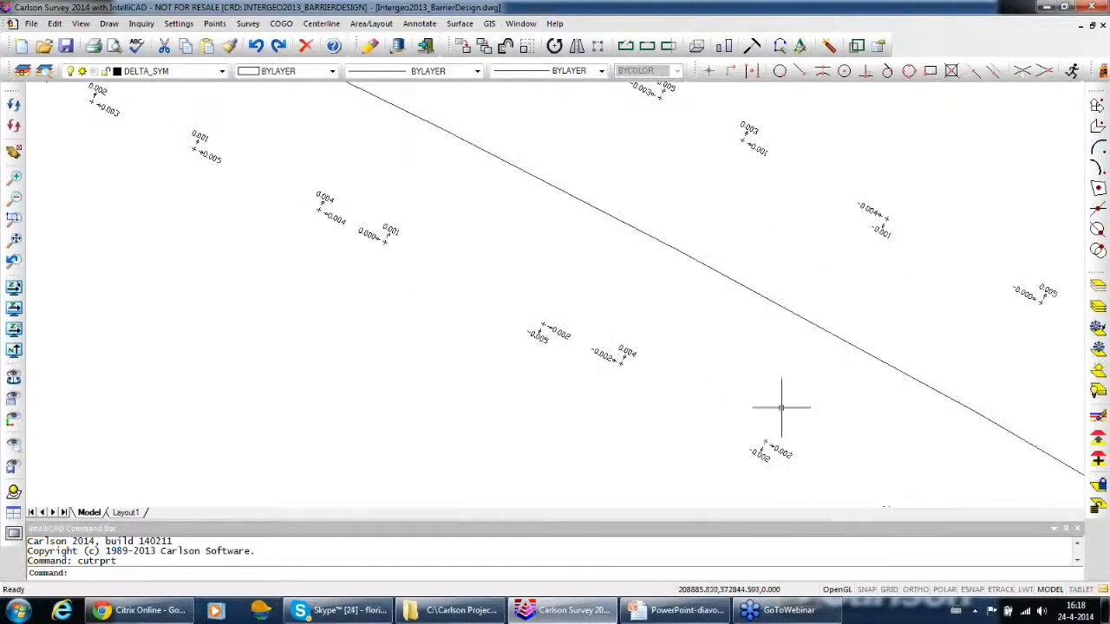
{"action": "scroll", "coordinate": [781, 407], "scroll_direction": "down", "scroll_amount": 2}
{"action": "mouse_move", "coordinate": [890, 430]}
{"action": "middle_mouse_down"}
{"action": "mouse_move", "coordinate": [564, 317]}
{"action": "mouse_move", "coordinate": [930, 404]}
{"action": "middle_mouse_up"}
{"action": "scroll", "coordinate": [931, 404], "scroll_direction": "down", "scroll_amount": 2}
Return along the alignment to the first bend and examine the rotated delta values on its outer side
{"action": "mouse_move", "coordinate": [278, 260]}
{"action": "middle_mouse_down"}
{"action": "mouse_move", "coordinate": [401, 298]}
{"action": "mouse_move", "coordinate": [878, 342]}
{"action": "middle_mouse_up"}
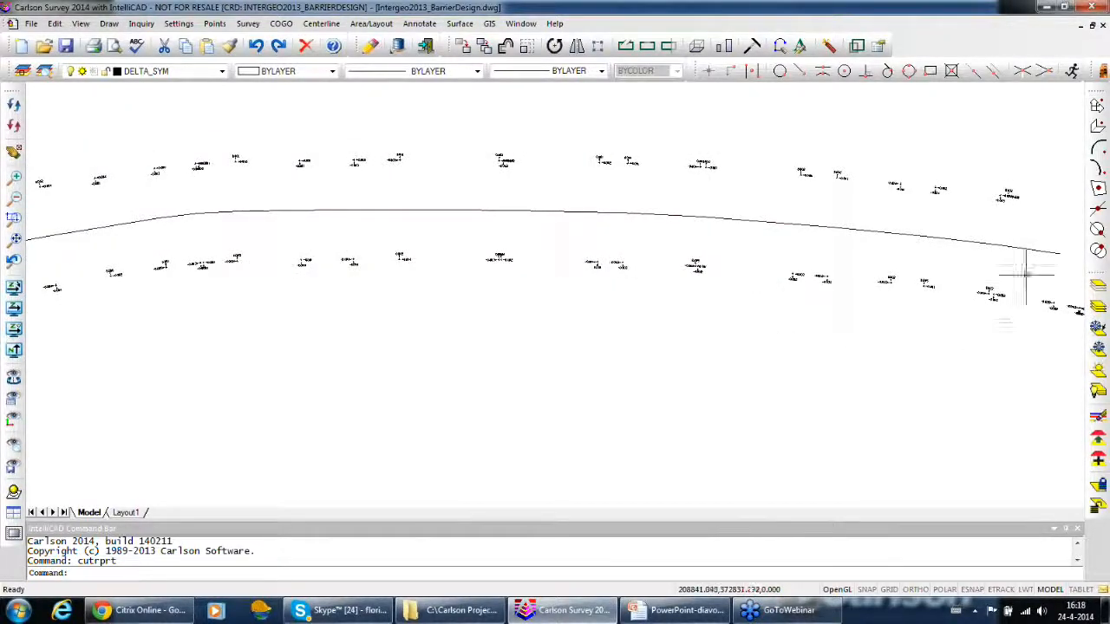
{"action": "mouse_move", "coordinate": [300, 251]}
{"action": "middle_mouse_down"}
{"action": "mouse_move", "coordinate": [496, 261]}
{"action": "mouse_move", "coordinate": [788, 228]}
{"action": "middle_mouse_up"}
{"action": "middle_click_drag", "start_coordinate": [330, 317], "coordinate": [668, 202]}
{"action": "scroll", "coordinate": [260, 330], "scroll_direction": "up", "scroll_amount": 5}
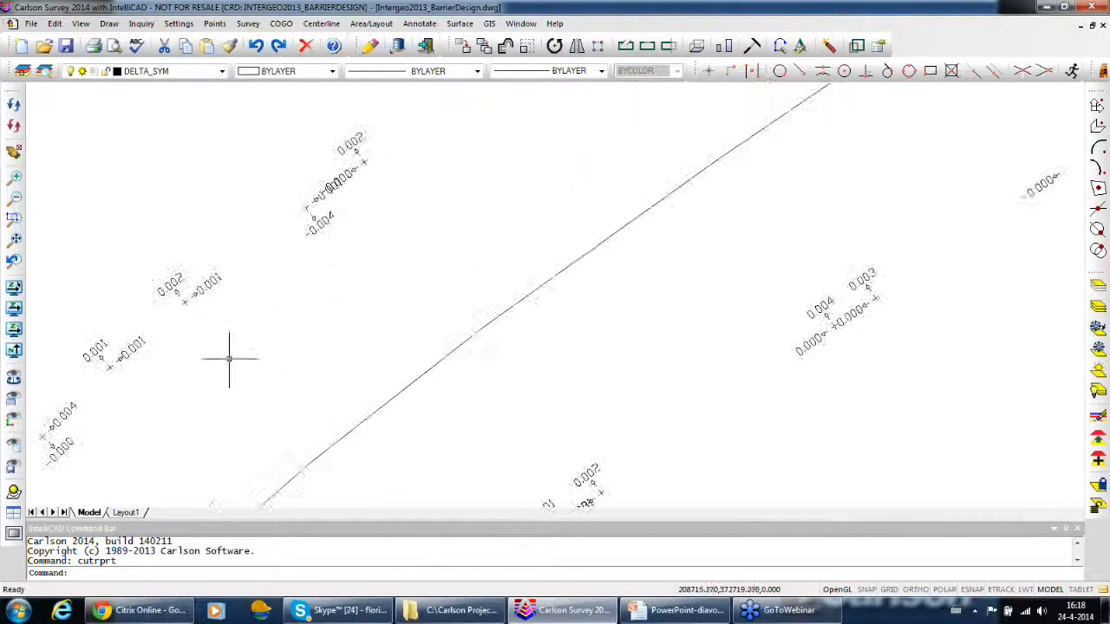
{"action": "middle_click_drag", "start_coordinate": [296, 323], "coordinate": [396, 255]}
{"action": "middle_click_drag", "start_coordinate": [288, 362], "coordinate": [390, 258]}
{"action": "scroll", "coordinate": [357, 291], "scroll_direction": "up", "scroll_amount": 2}
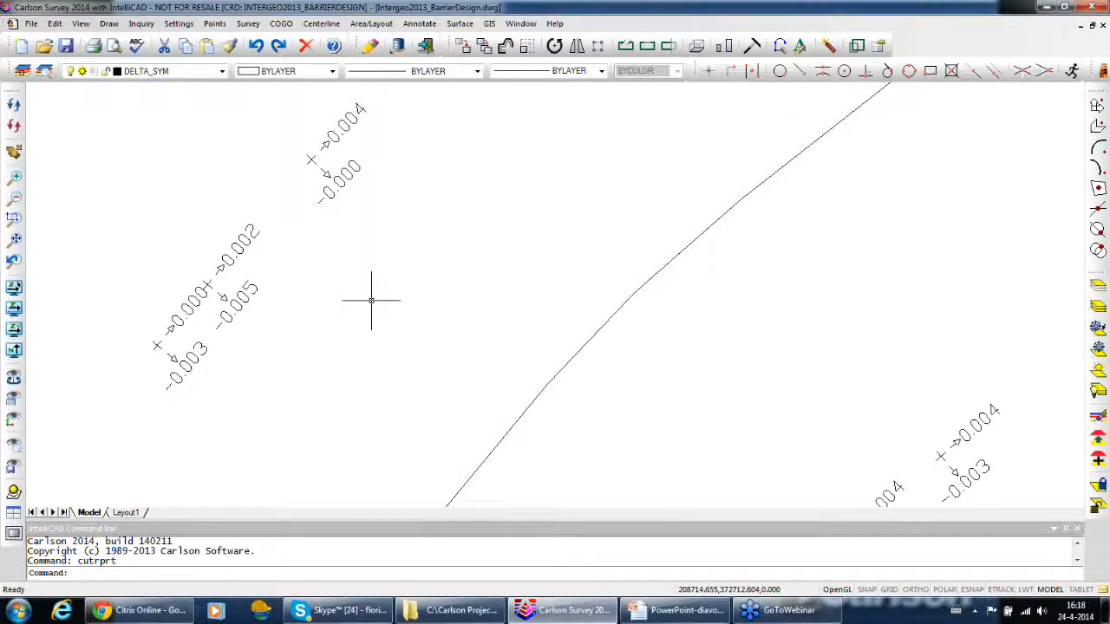
Switch to the PowerPoint slide show and advance to the Point Deviations & Alignment Reports slide
{"action": "left_click", "coordinate": [685, 610]}
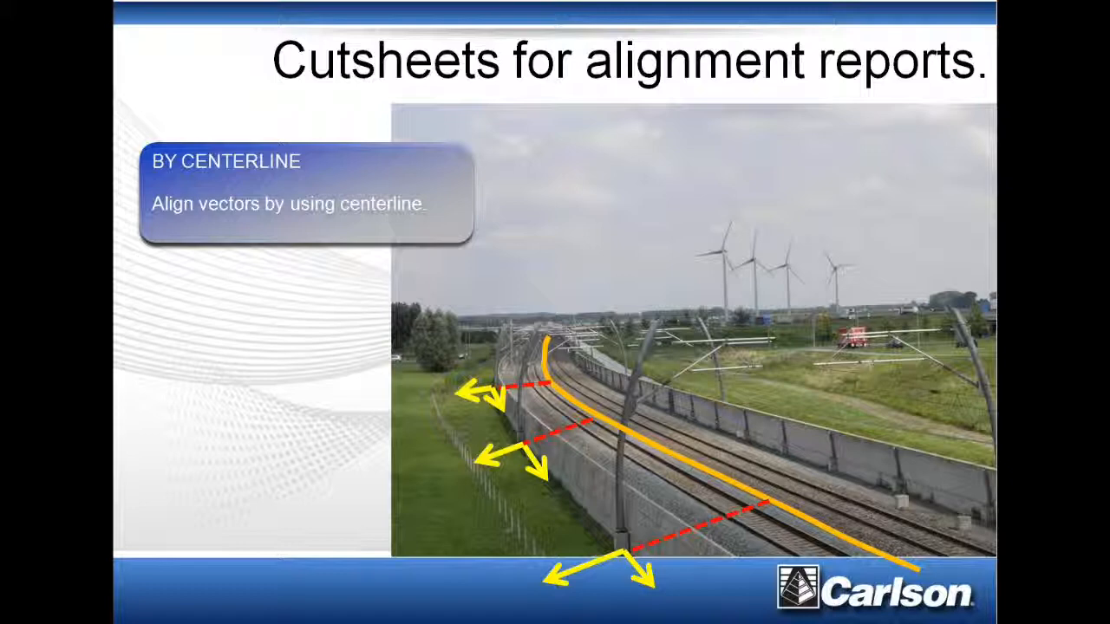
{"action": "key", "text": "Right"}
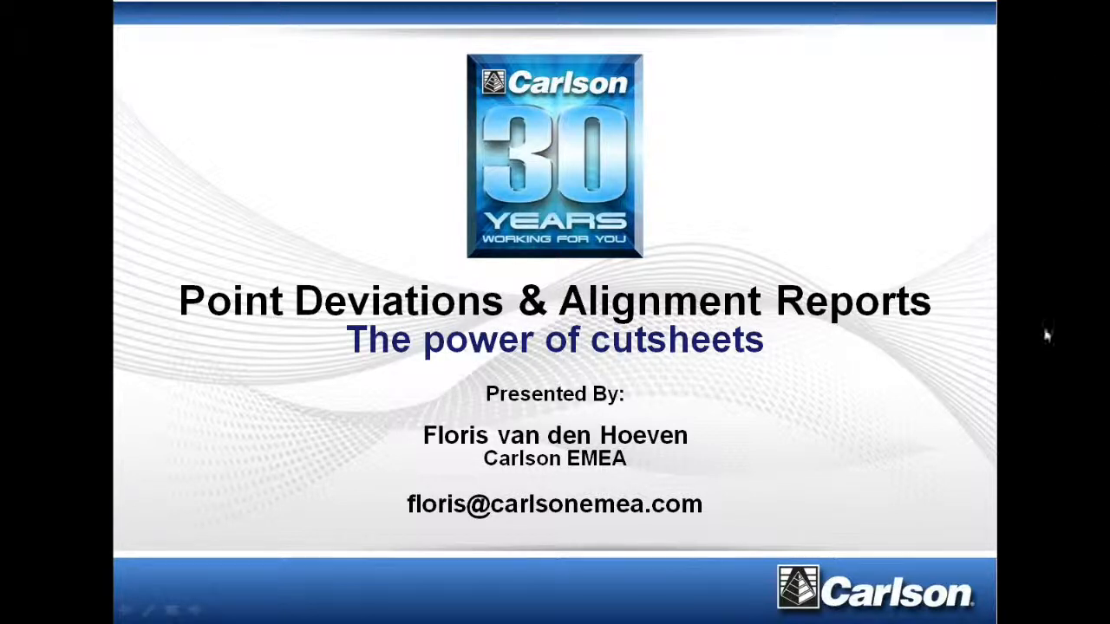
{"action": "left_click", "coordinate": [1045, 403]}
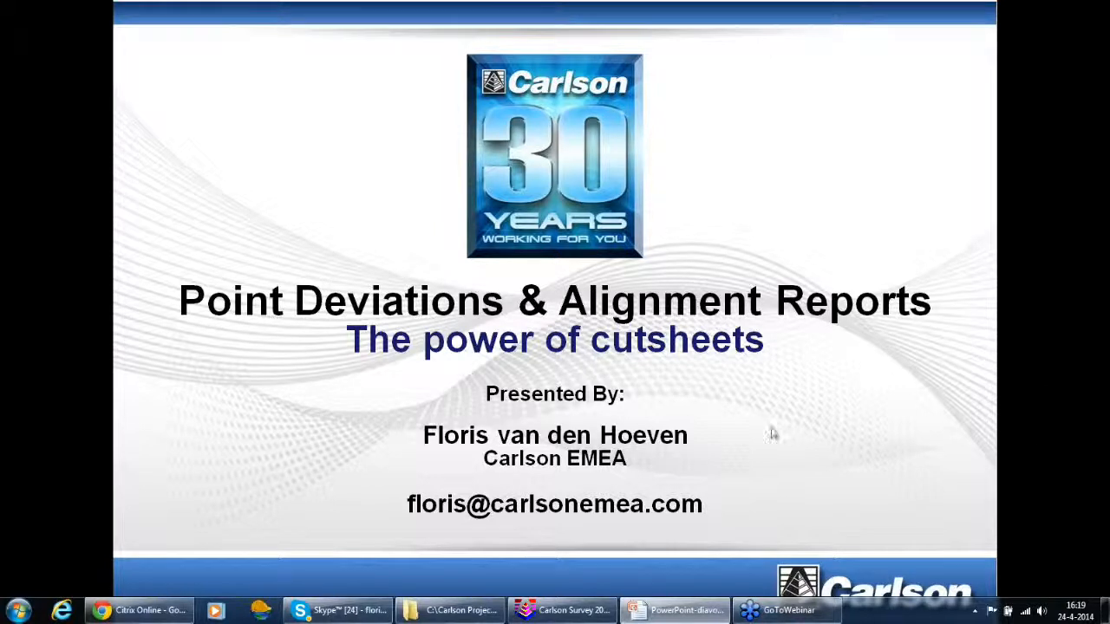
Switch back to Carlson Survey and open a new empty cut sheet
{"action": "mouse_move", "coordinate": [648, 615]}
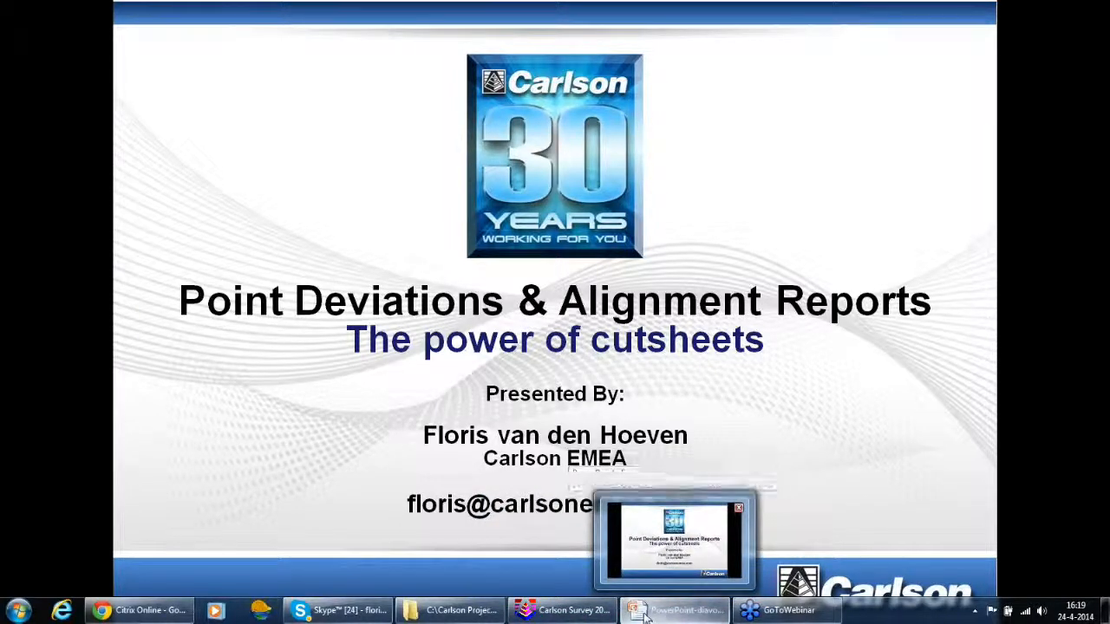
{"action": "mouse_move", "coordinate": [594, 618]}
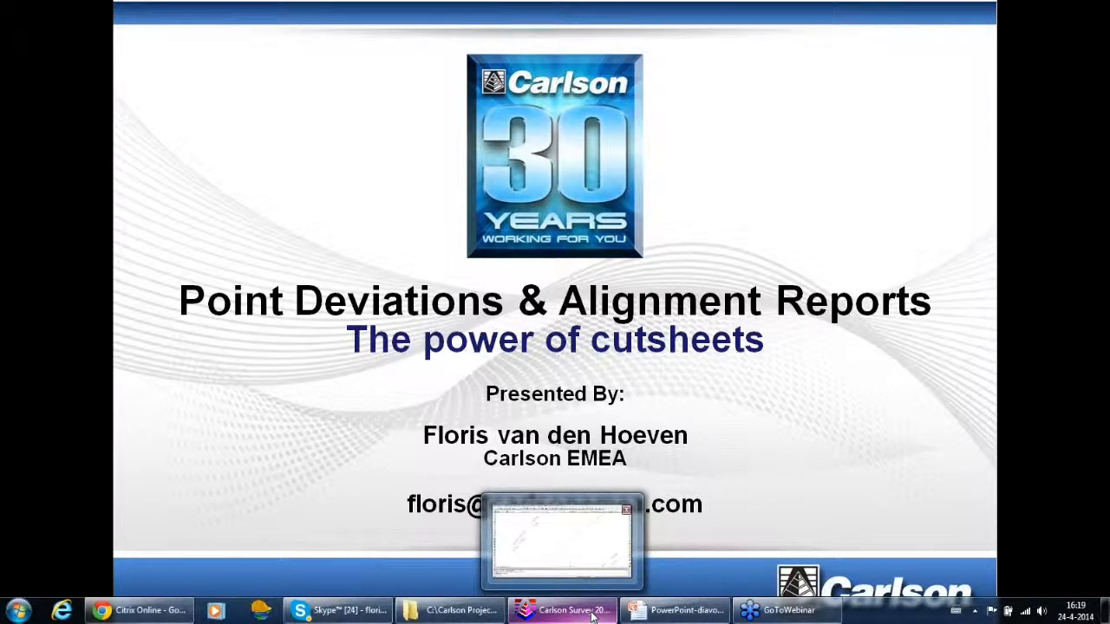
{"action": "left_click", "coordinate": [592, 614]}
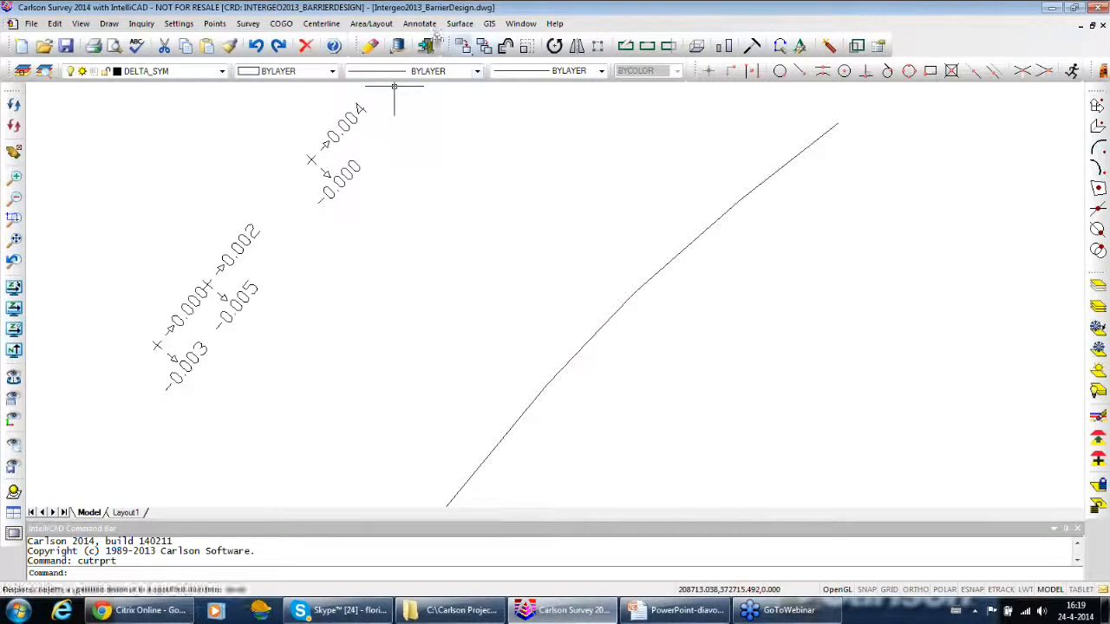
{"action": "left_click", "coordinate": [248, 23]}
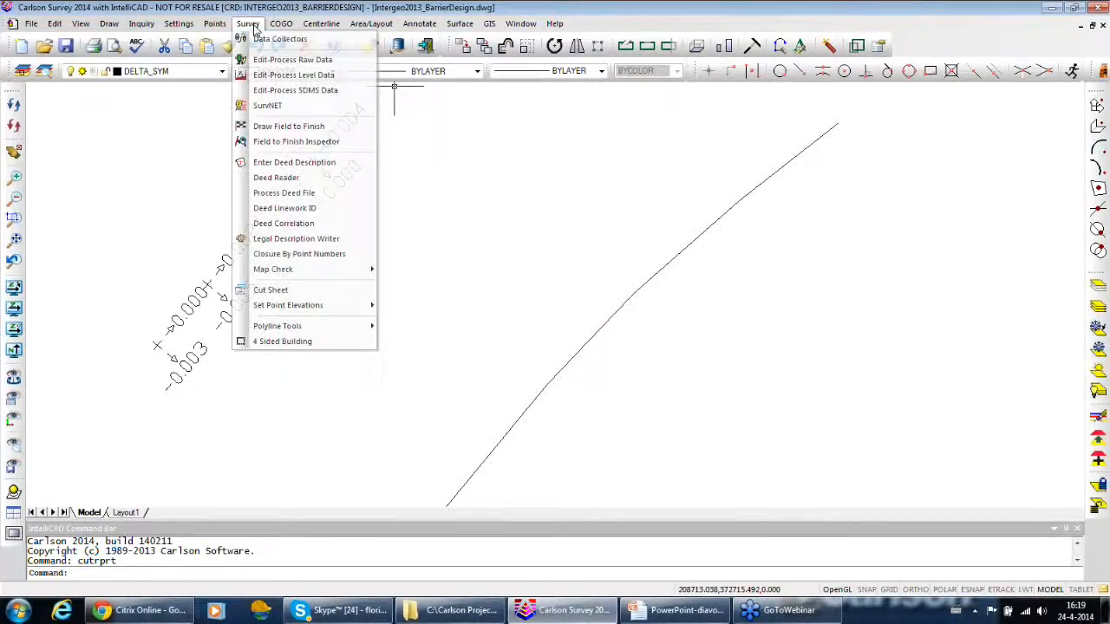
{"action": "left_click", "coordinate": [283, 291]}
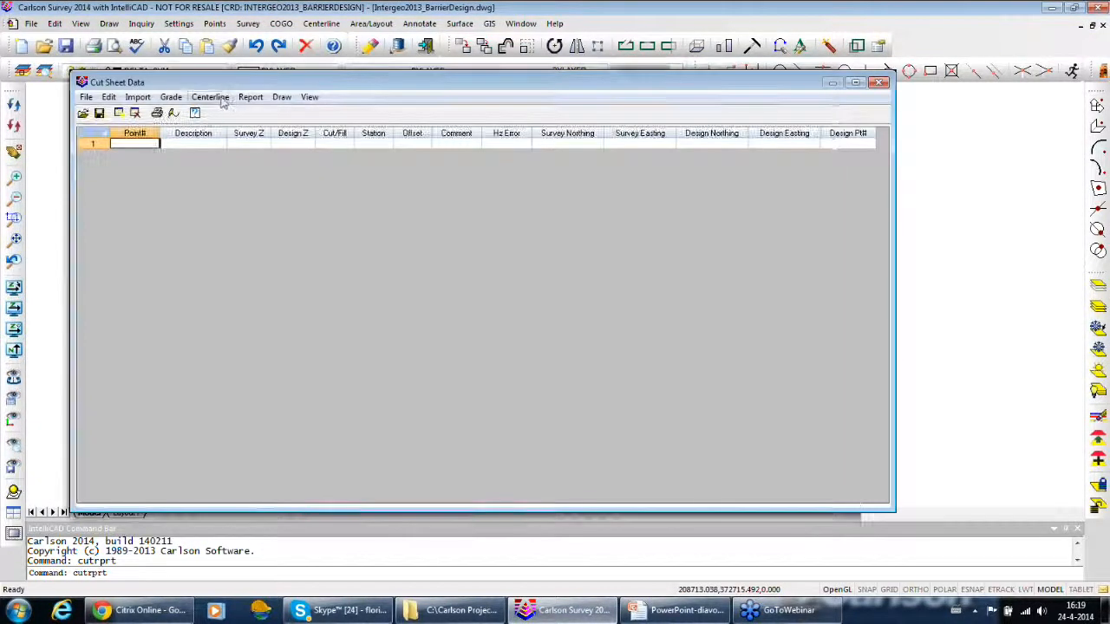
Review the empty cut sheet's label draw options for tolerance markers and delta symbols, and cancel without changes
{"action": "left_click", "coordinate": [211, 97]}
{"action": "left_click", "coordinate": [171, 97]}
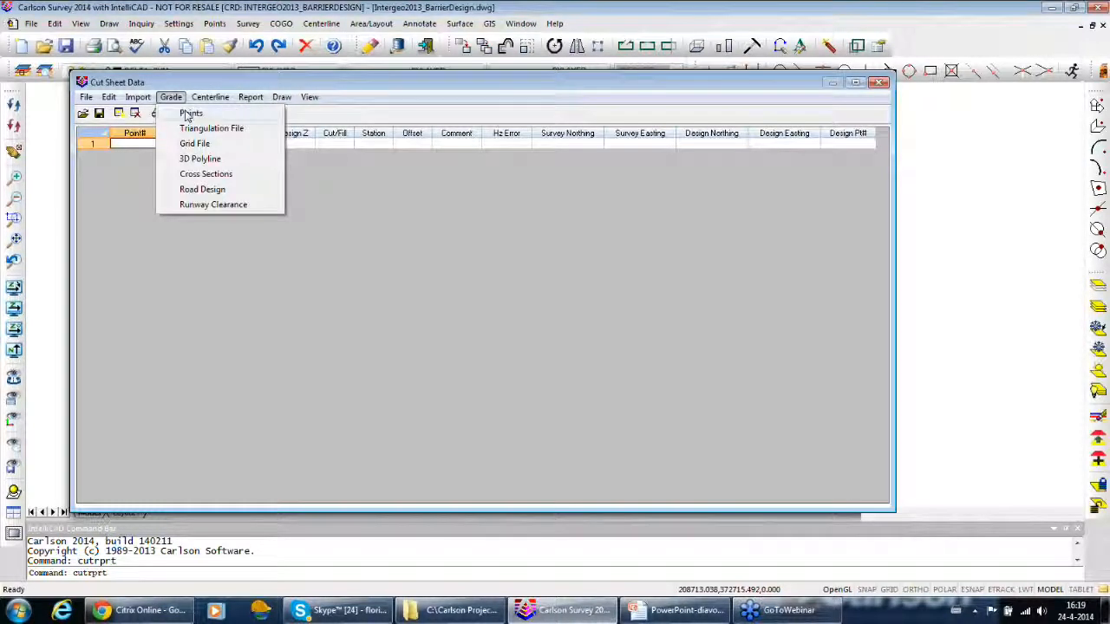
{"action": "mouse_move", "coordinate": [279, 100]}
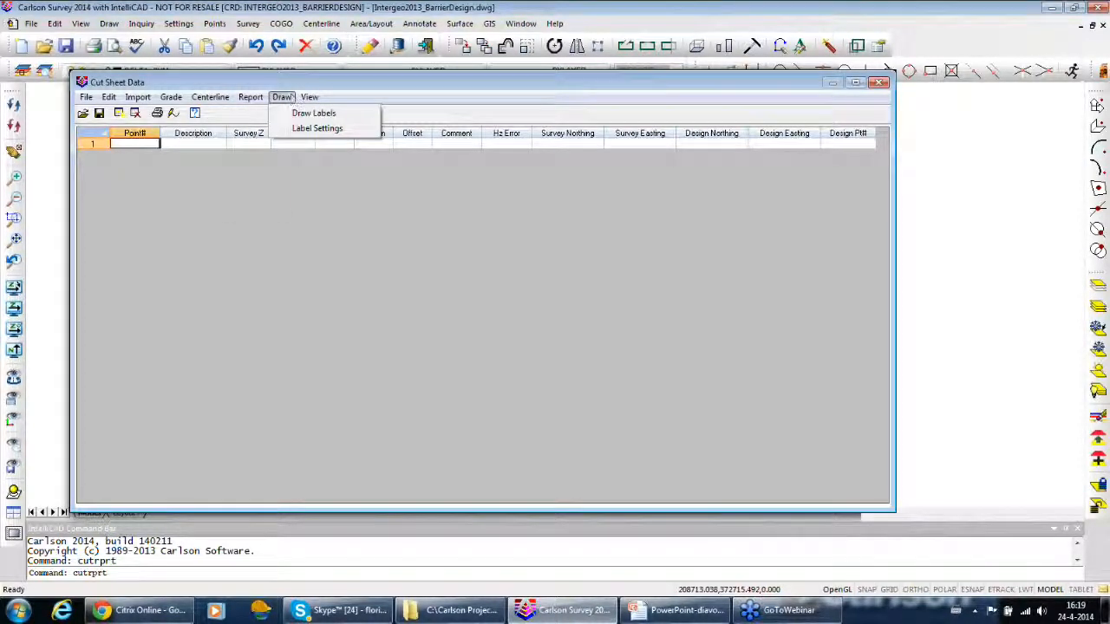
{"action": "left_click", "coordinate": [302, 131]}
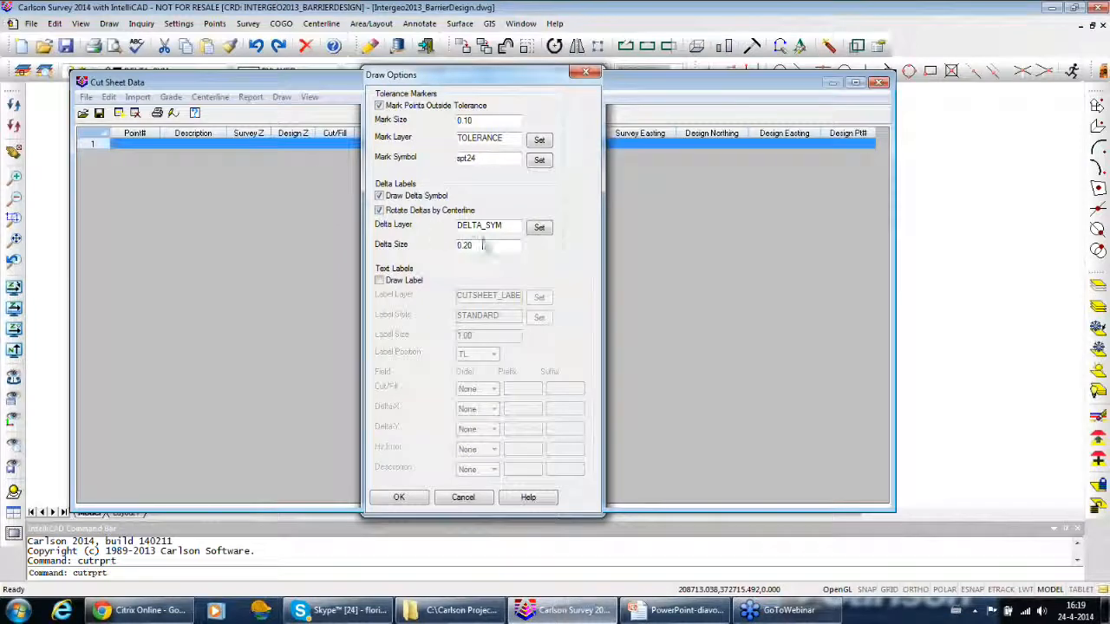
{"action": "left_click", "coordinate": [463, 498]}
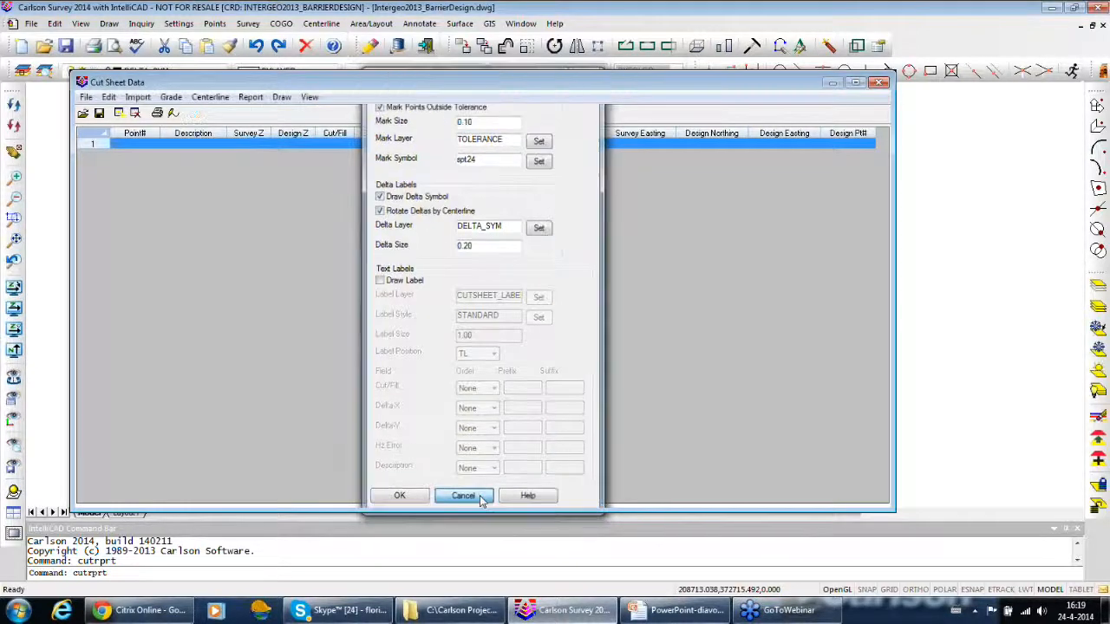
{"action": "mouse_move", "coordinate": [453, 83]}
{"action": "left_mouse_down"}
{"action": "mouse_move", "coordinate": [447, 130]}
{"action": "mouse_move", "coordinate": [106, 199]}
{"action": "left_mouse_up"}
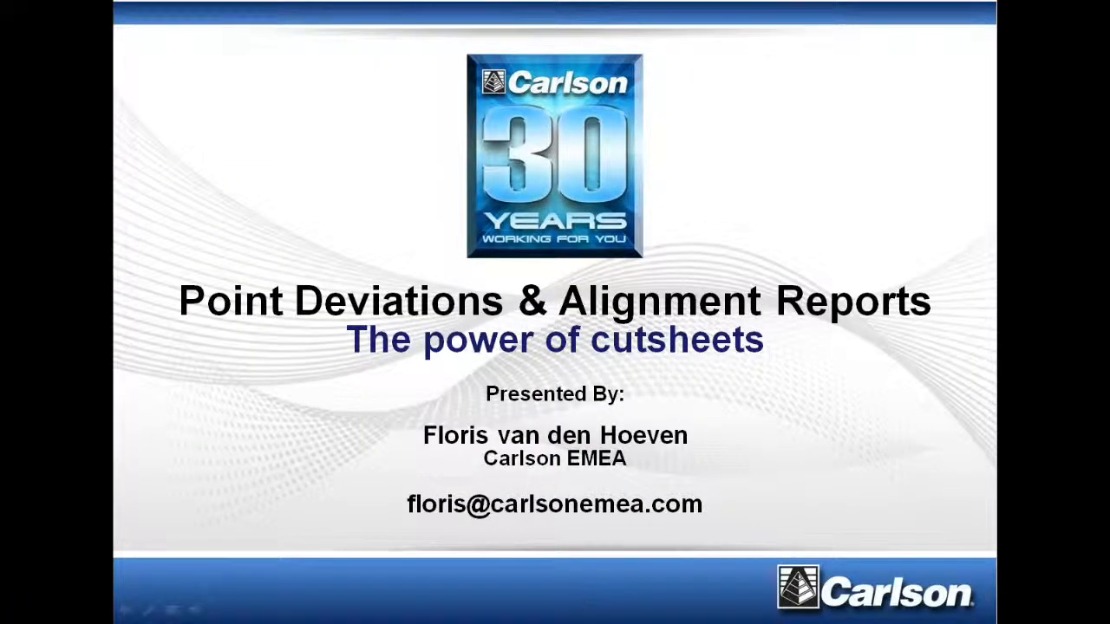
End the PowerPoint slide show and switch back to Carlson Survey
{"action": "key", "text": "Escape"}
{"action": "left_click", "coordinate": [547, 619]}
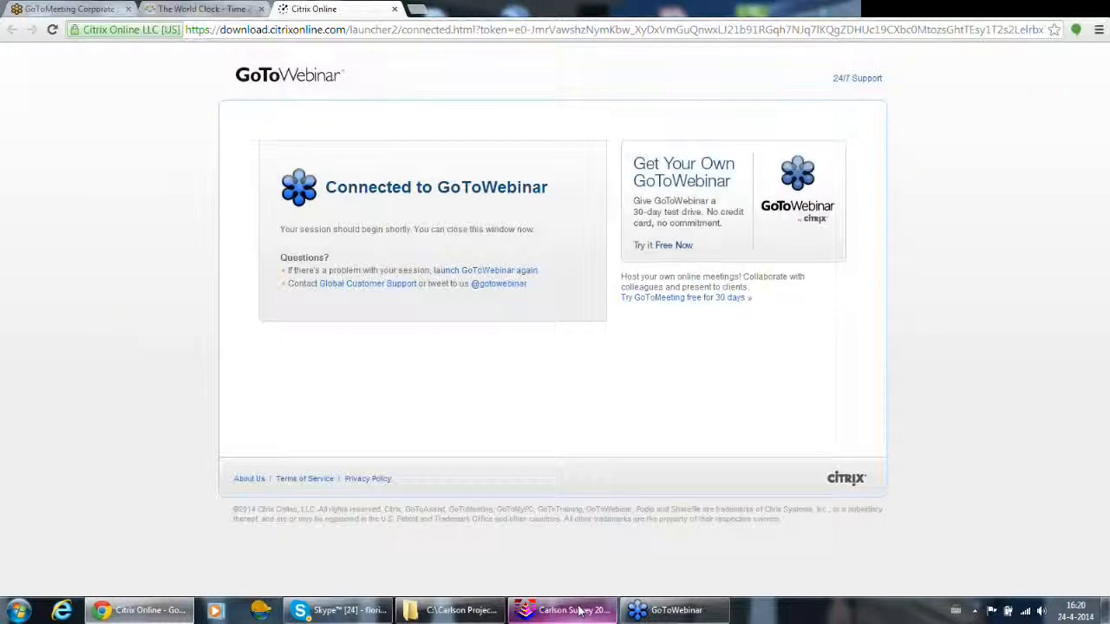
{"action": "left_click", "coordinate": [564, 610]}
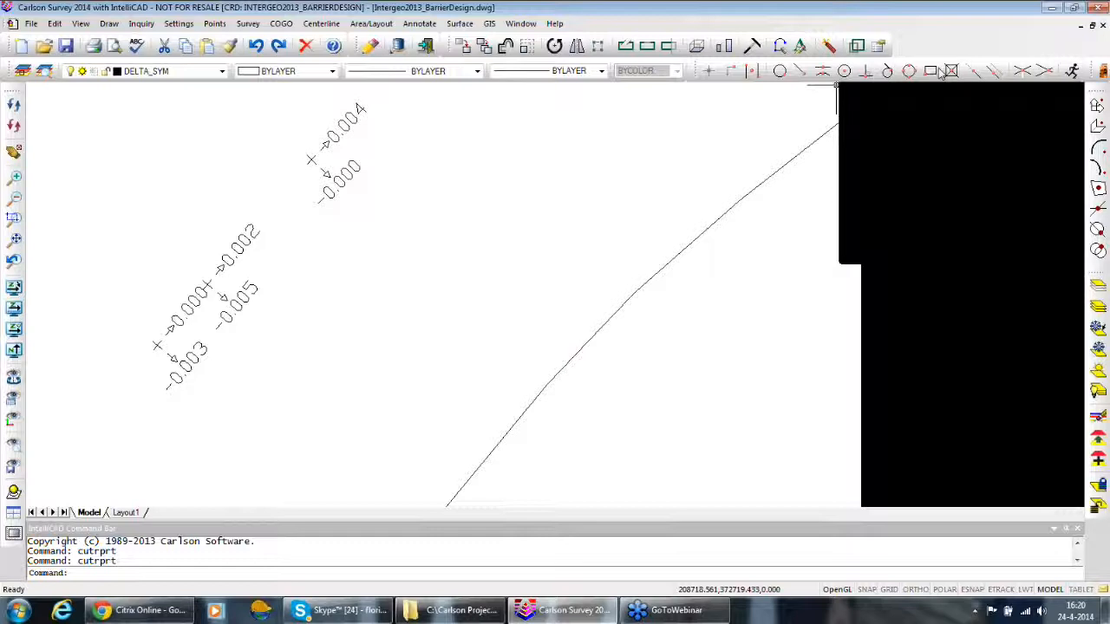
Close the Intergeo2013_BarrierDesign drawing and open the recent drawing Asbuilt palen KW 5A.dwg
{"action": "left_click", "coordinate": [1102, 25]}
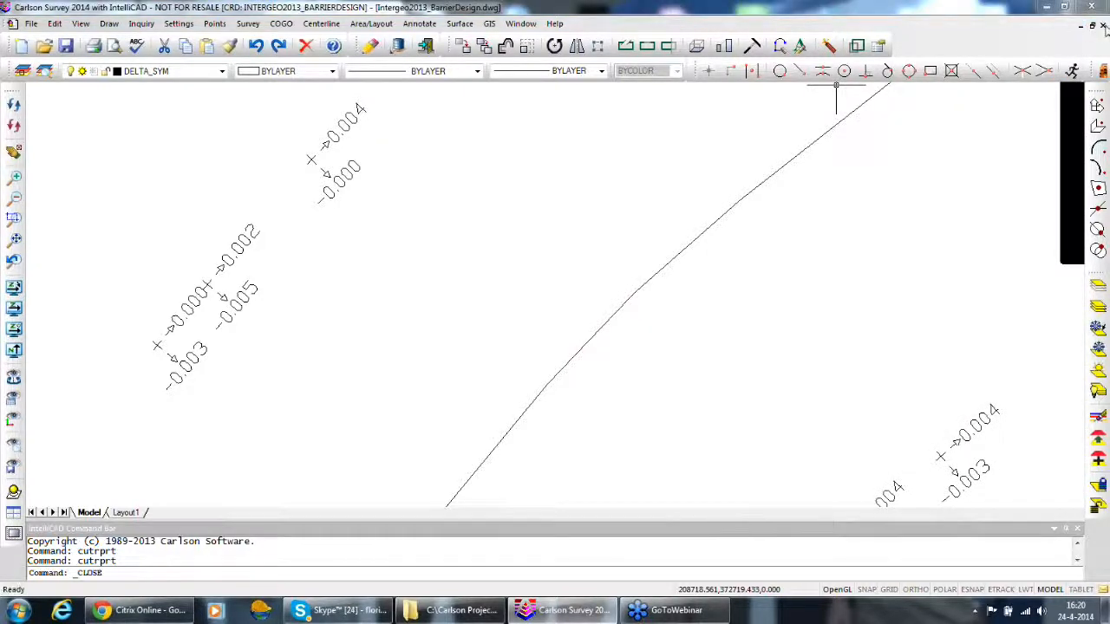
{"action": "left_click", "coordinate": [577, 337]}
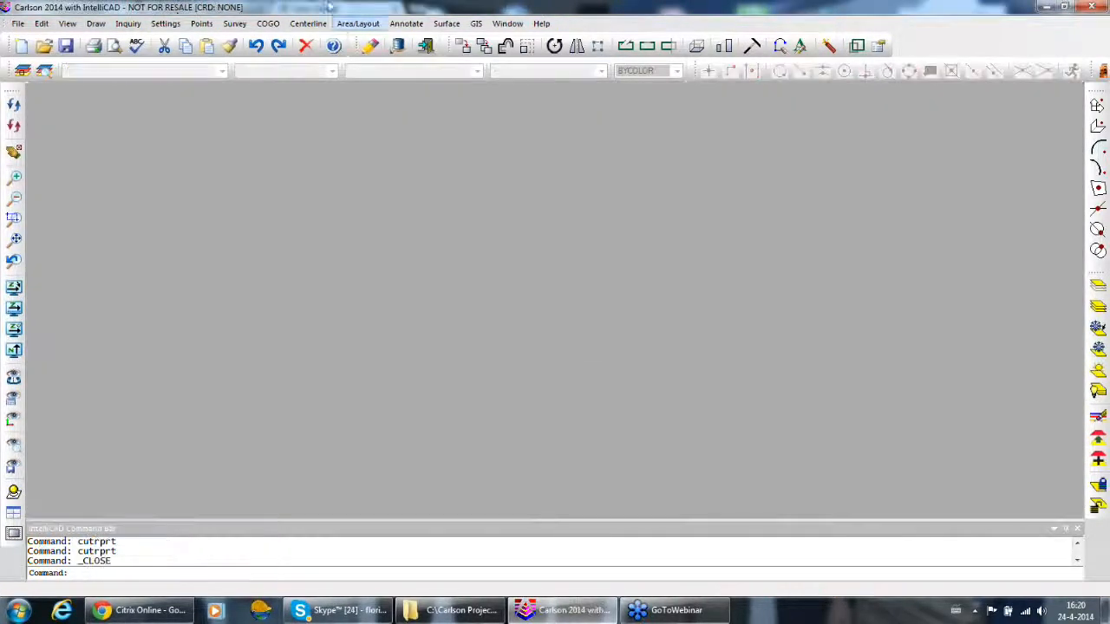
{"action": "left_click", "coordinate": [14, 26]}
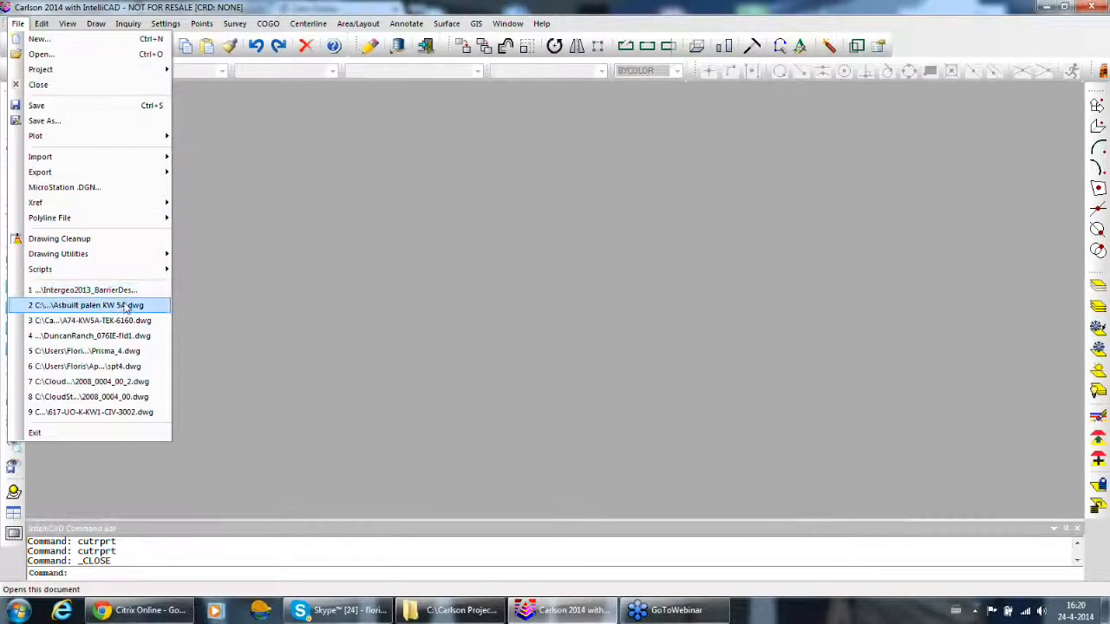
{"action": "left_click", "coordinate": [130, 307]}
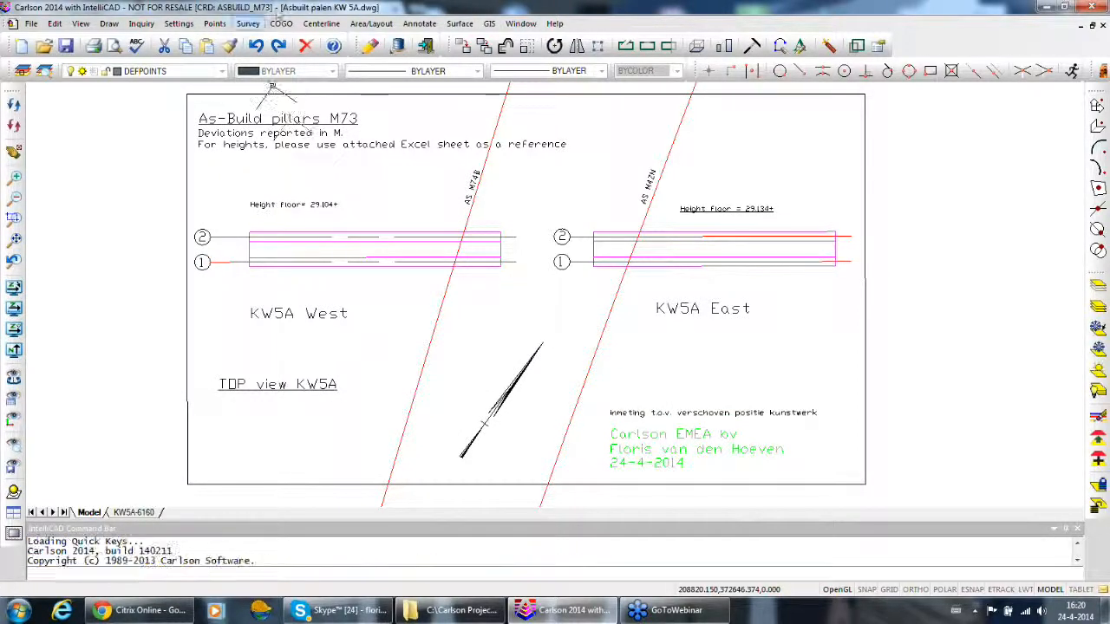
Start a new cut sheet and import the survey points from Asbuild_m73.crd
{"action": "left_click", "coordinate": [319, 24]}
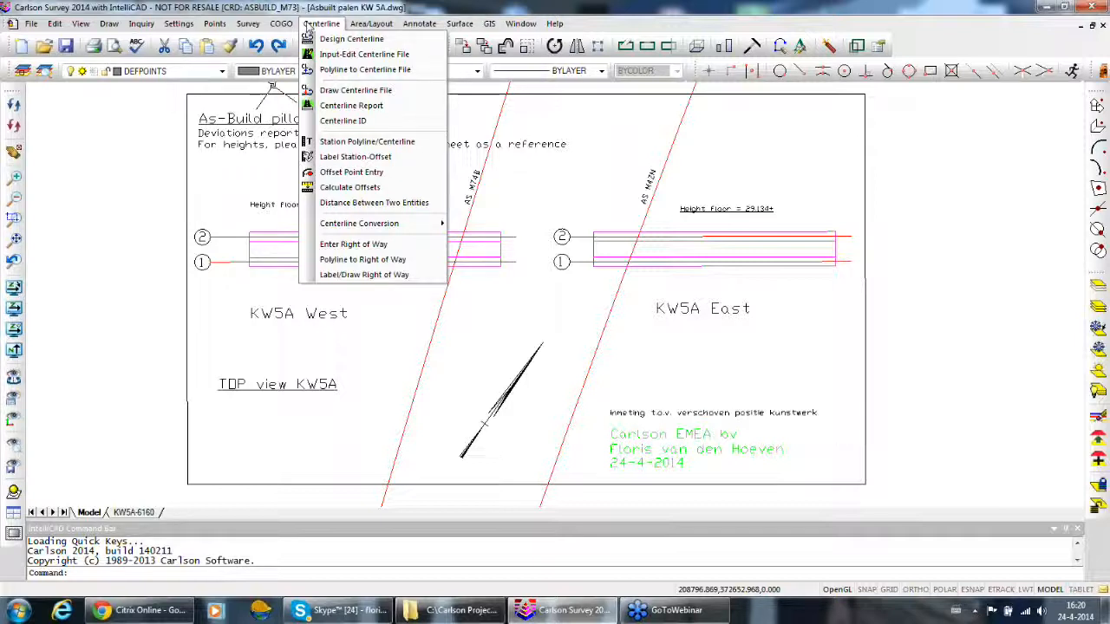
{"action": "mouse_move", "coordinate": [215, 28]}
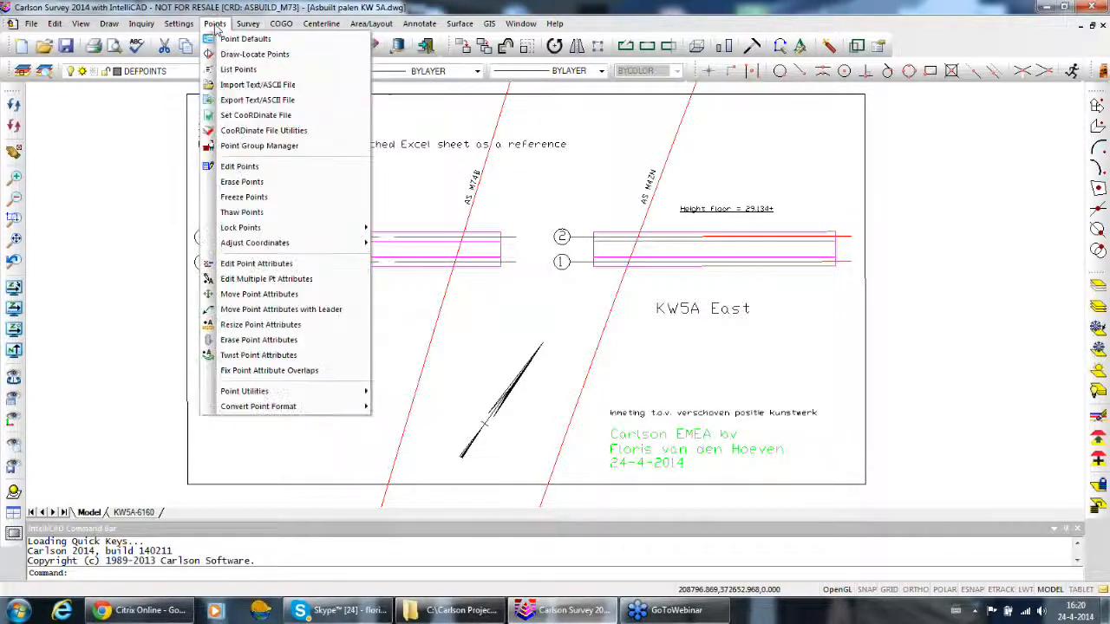
{"action": "left_click", "coordinate": [280, 294]}
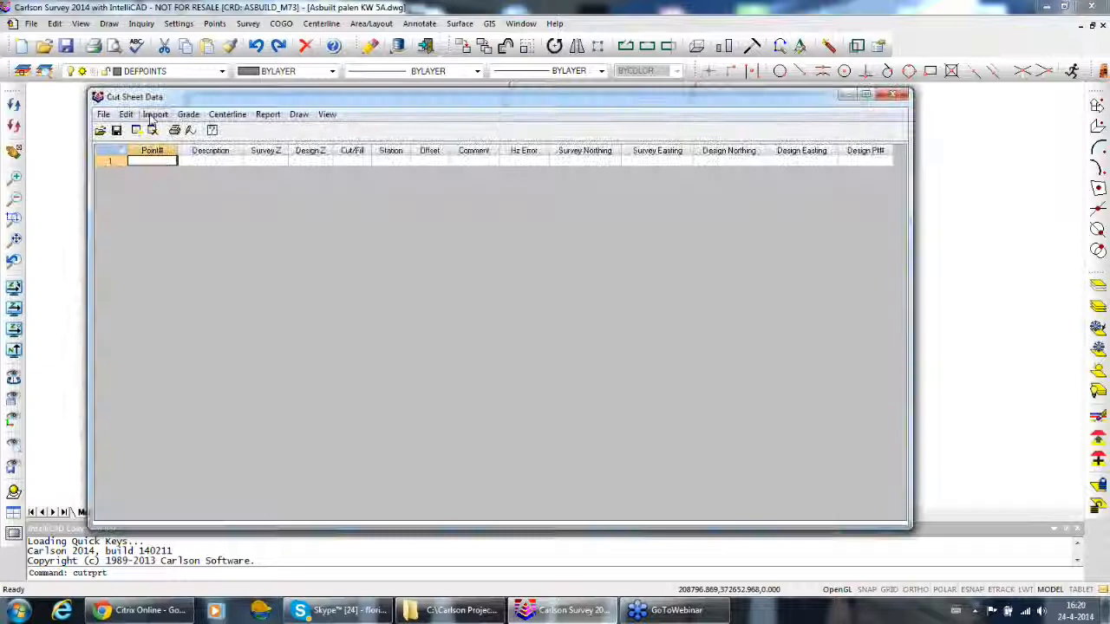
{"action": "left_click", "coordinate": [155, 115]}
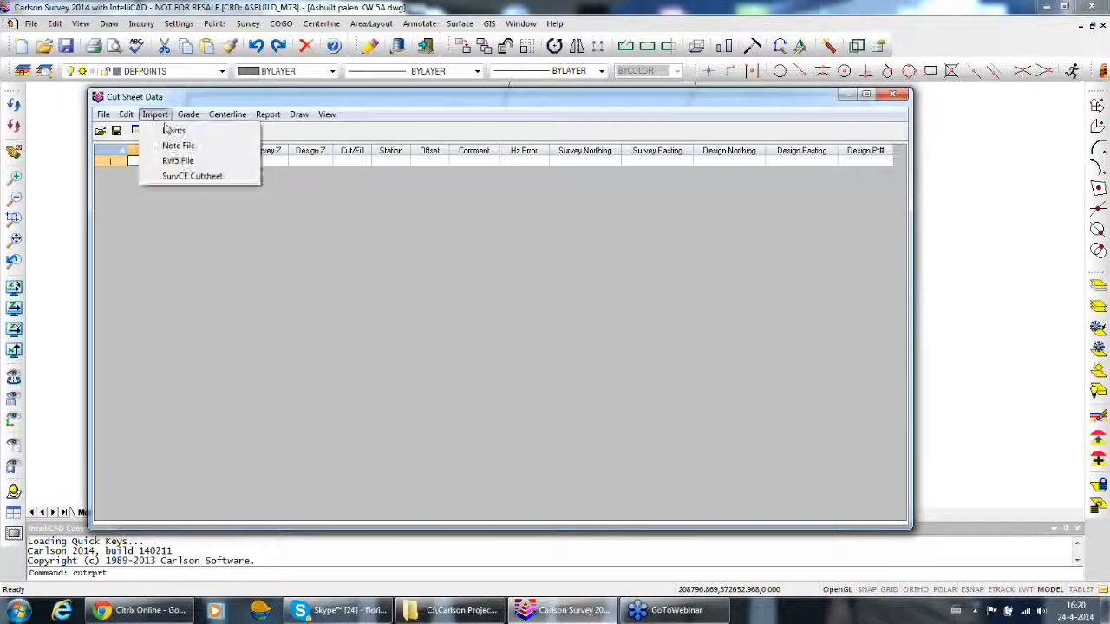
{"action": "left_click", "coordinate": [170, 130]}
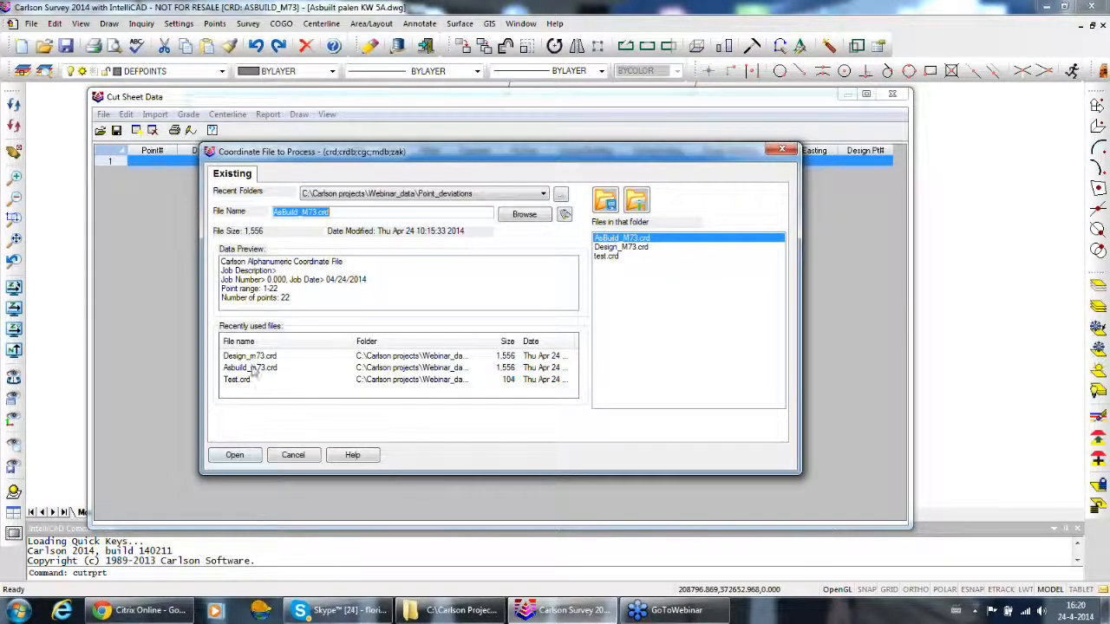
{"action": "left_click", "coordinate": [251, 368]}
{"action": "left_click", "coordinate": [240, 456]}
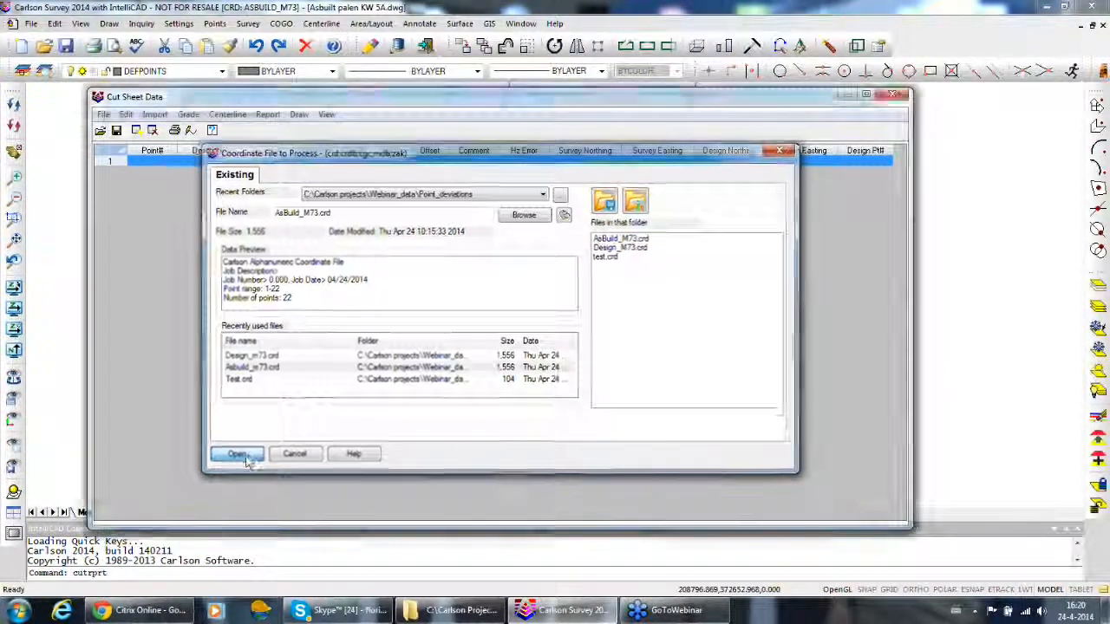
{"action": "left_click", "coordinate": [413, 370]}
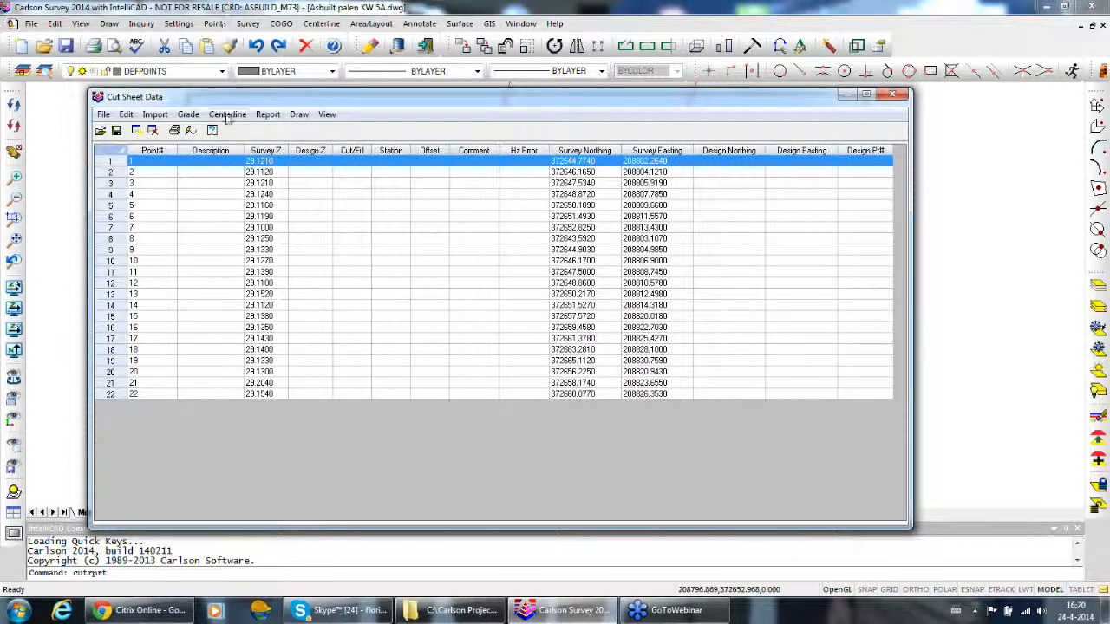
Grade the cut sheet by all design points 1-22 from Design_m73.crd, matched by distance tolerance 0.40
{"action": "left_click", "coordinate": [189, 114]}
{"action": "left_click", "coordinate": [210, 131]}
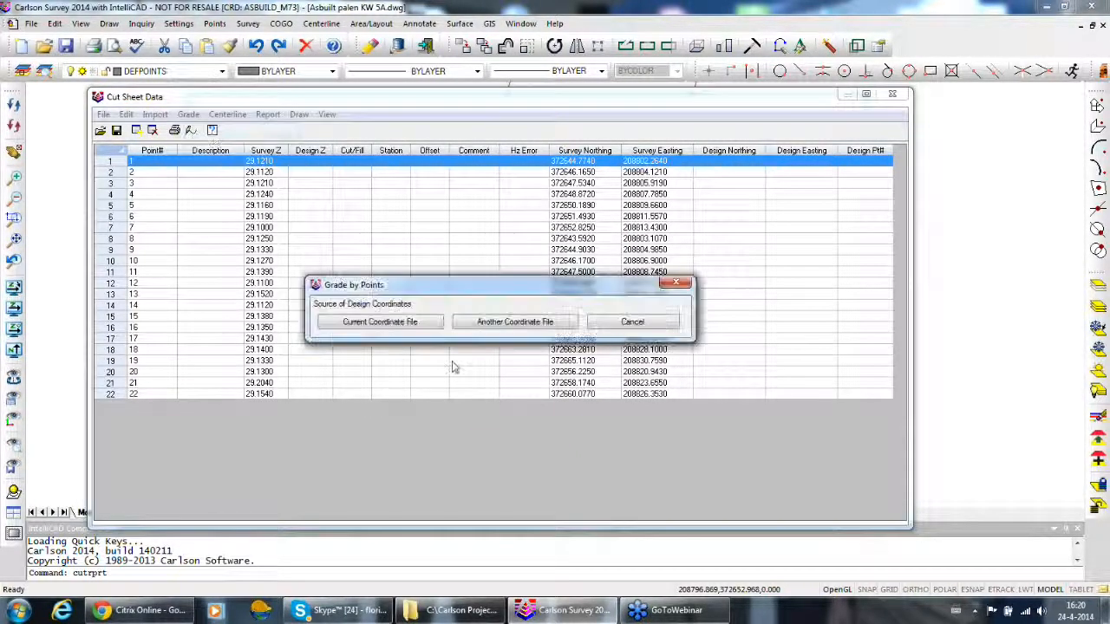
{"action": "left_click", "coordinate": [490, 324]}
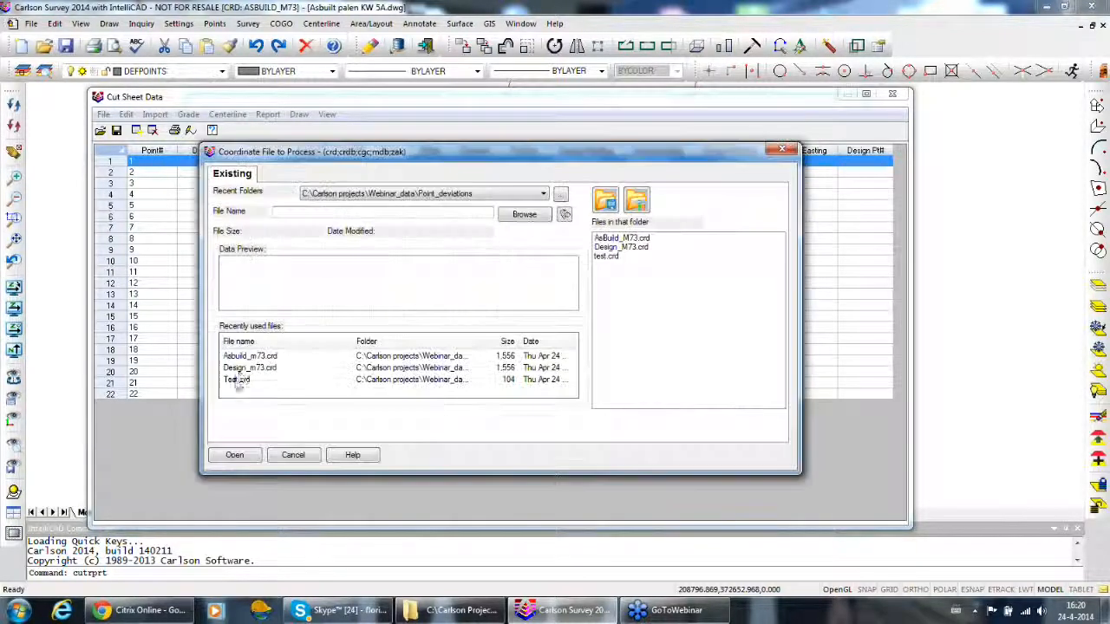
{"action": "left_click", "coordinate": [244, 368]}
{"action": "left_click", "coordinate": [250, 458]}
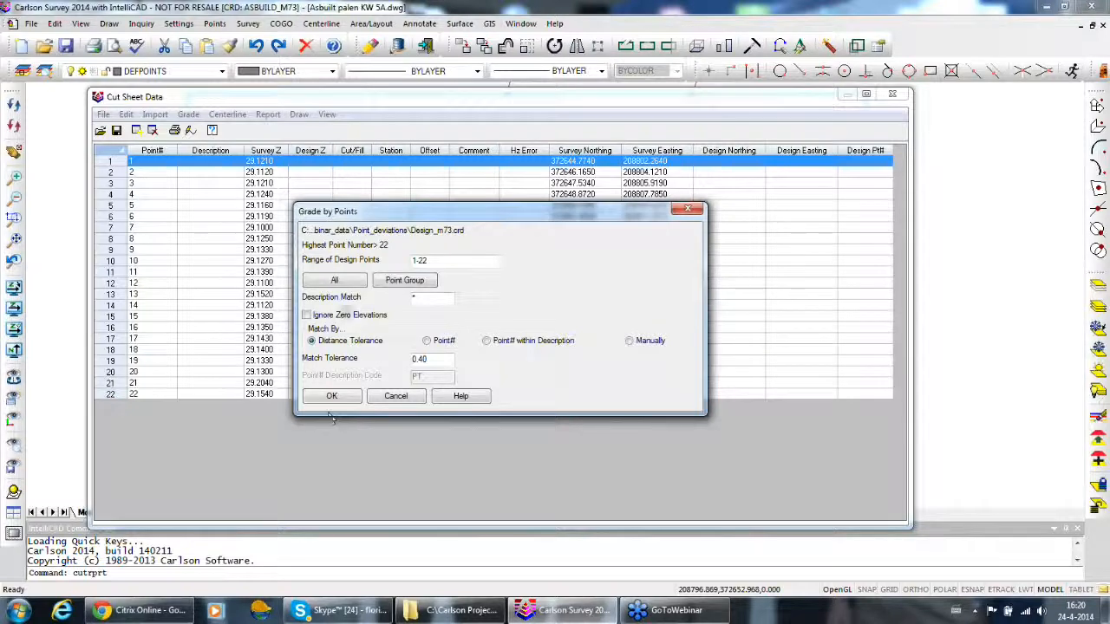
{"action": "left_click", "coordinate": [334, 282]}
{"action": "left_click", "coordinate": [331, 396]}
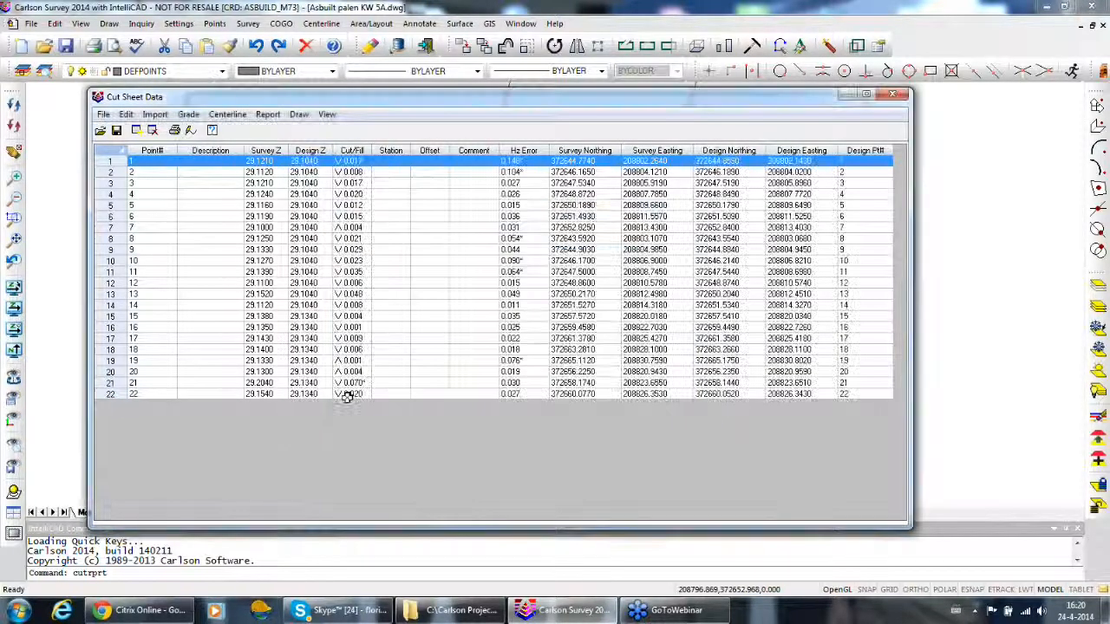
Check the graded cut sheet's label draw options and close them without changes
{"action": "left_click", "coordinate": [299, 116]}
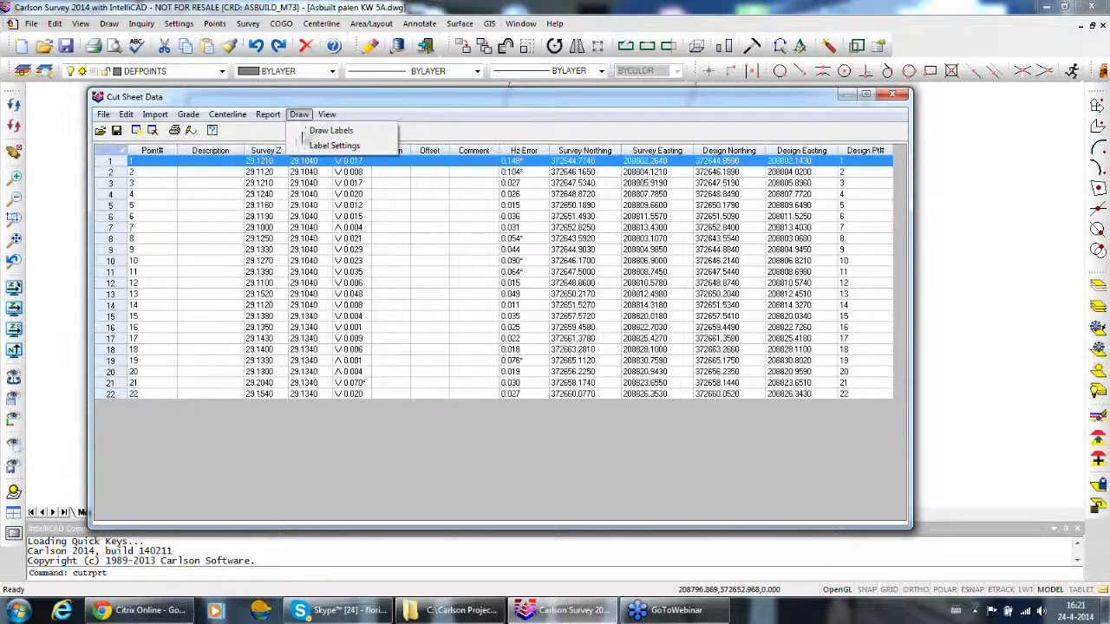
{"action": "left_click", "coordinate": [333, 146]}
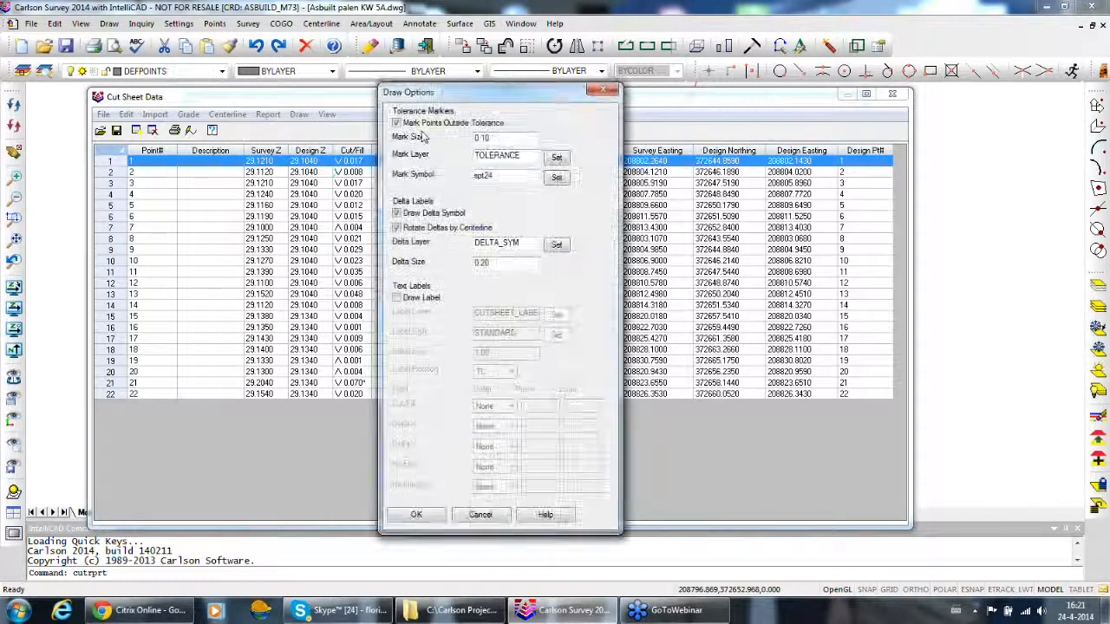
{"action": "left_click", "coordinate": [603, 90]}
Examine the report options, including the available cut/fill directions, and cancel without changes
{"action": "left_click", "coordinate": [268, 115]}
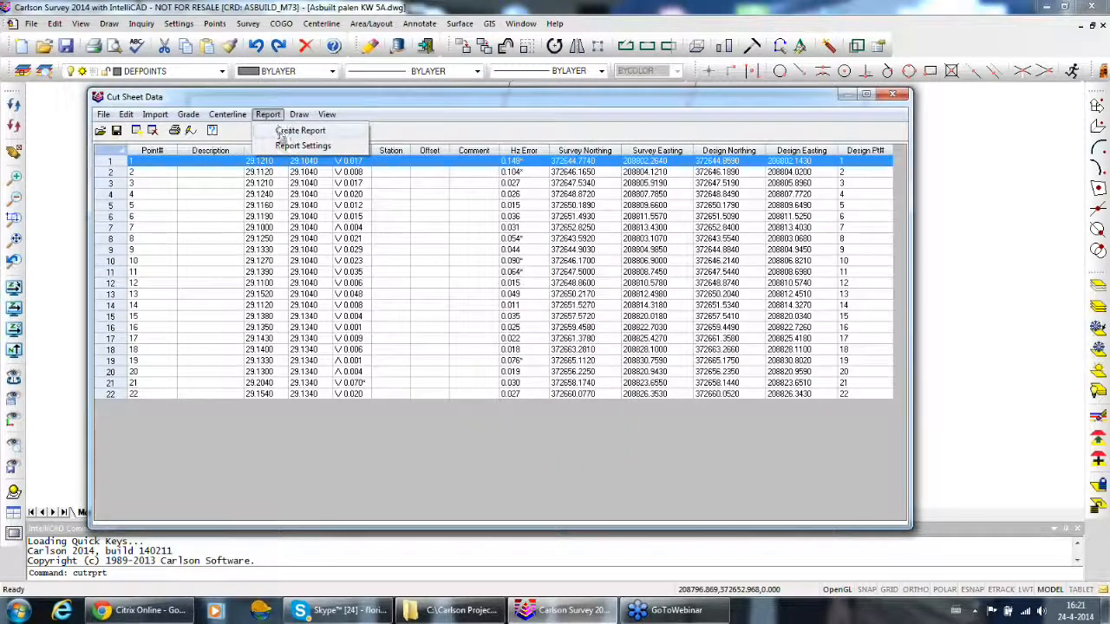
{"action": "left_click", "coordinate": [300, 146]}
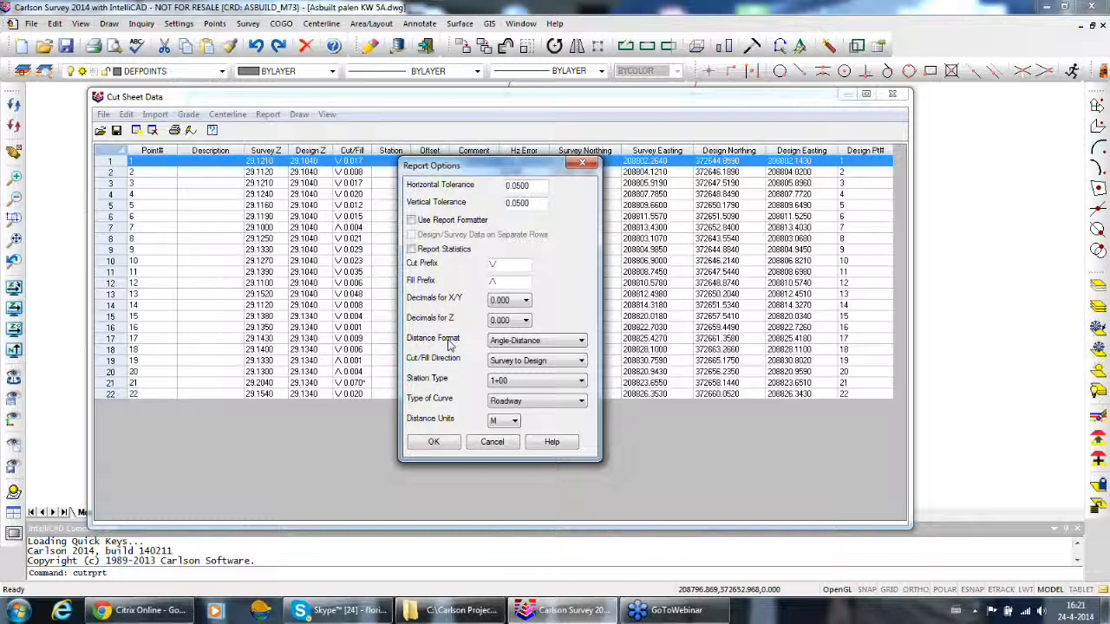
{"action": "left_click", "coordinate": [525, 362]}
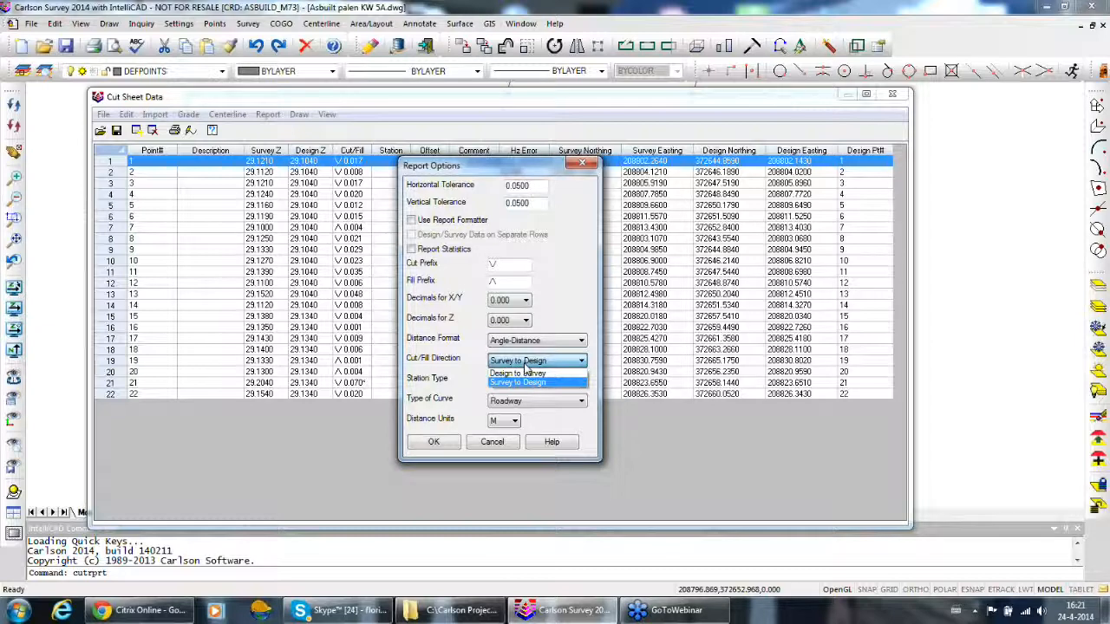
{"action": "left_click", "coordinate": [506, 442]}
{"action": "left_click", "coordinate": [508, 443]}
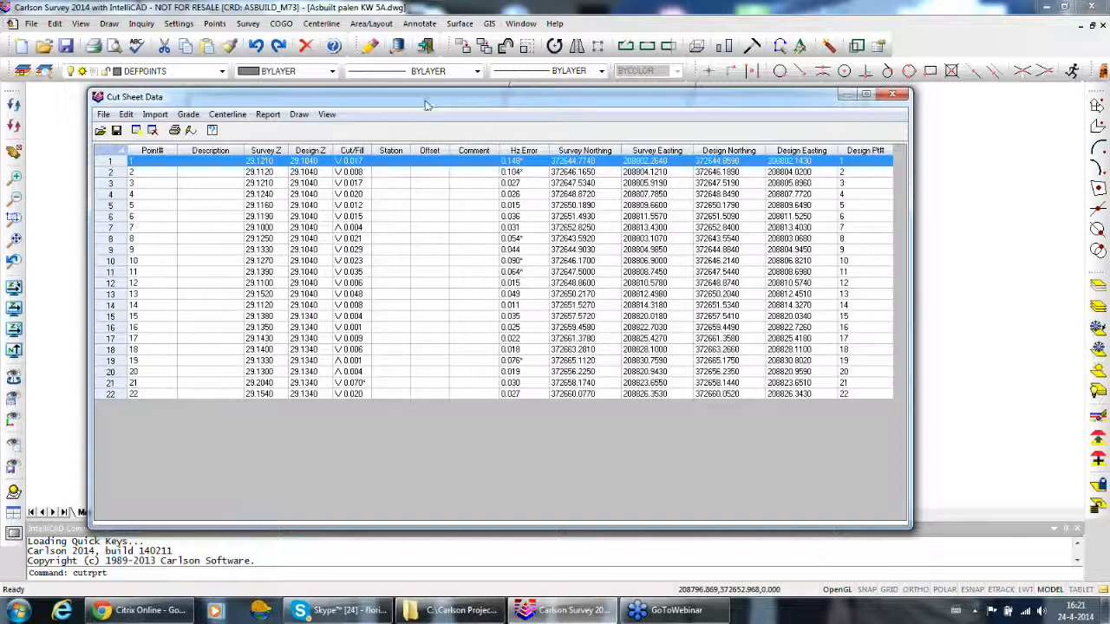
Reposition the Cut Sheet Data window over the drawing and widen it slightly
{"action": "left_click_drag", "start_coordinate": [425, 104], "coordinate": [481, 103]}
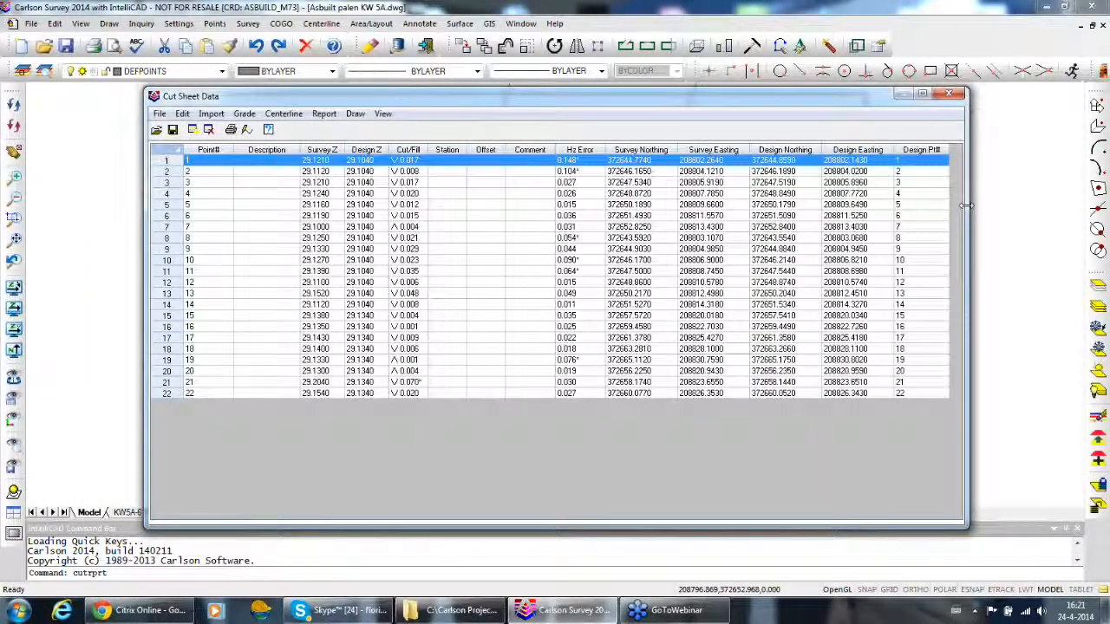
{"action": "left_click_drag", "start_coordinate": [965, 206], "coordinate": [984, 173]}
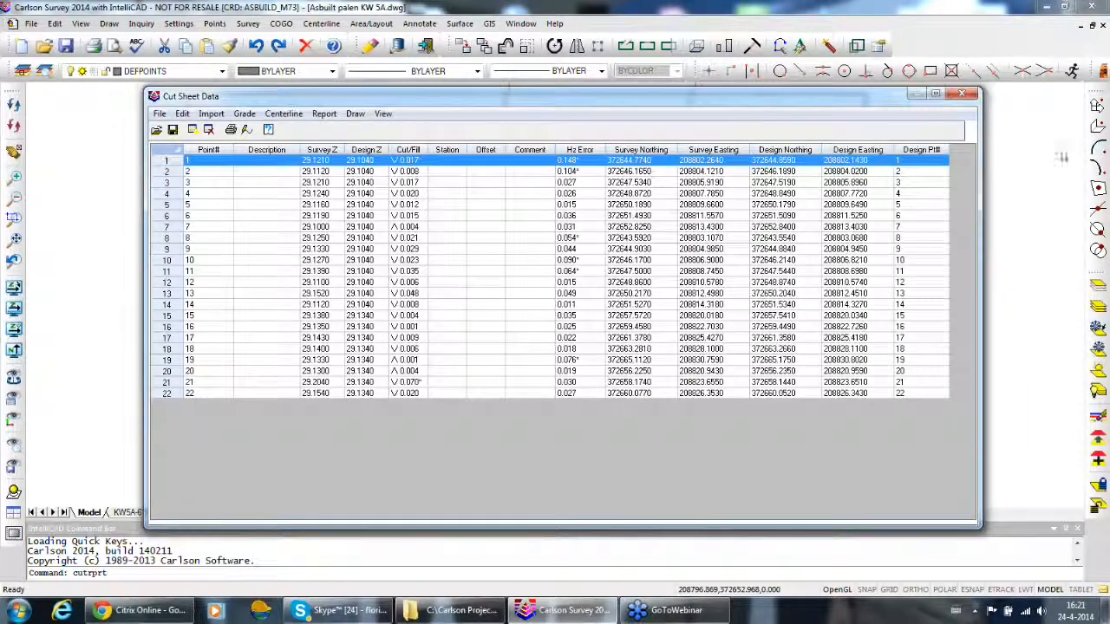
{"action": "left_click", "coordinate": [1096, 75]}
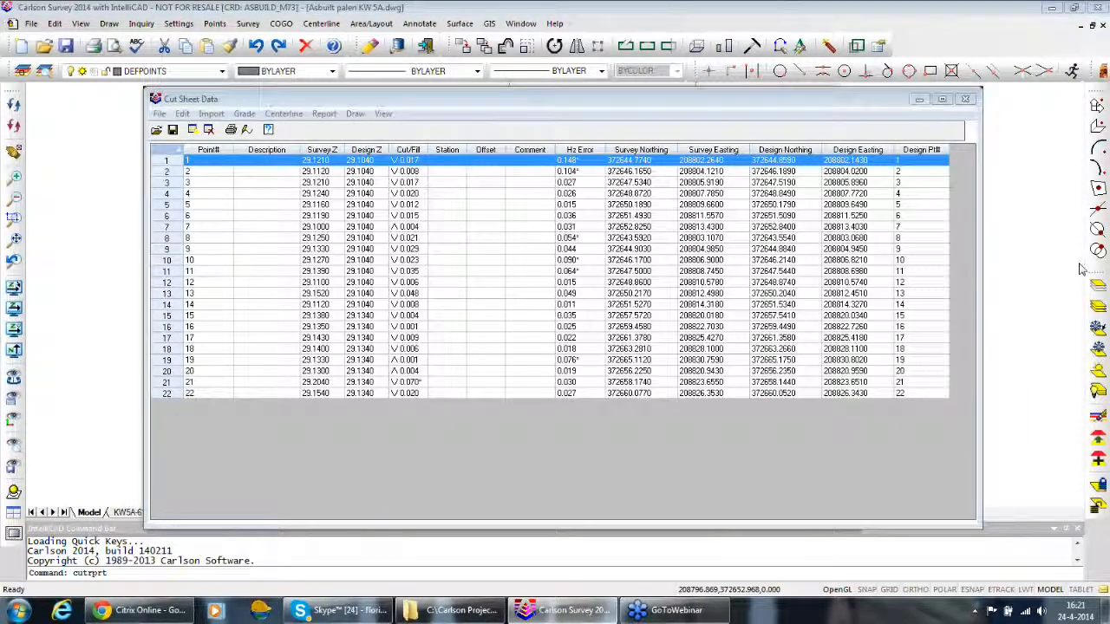